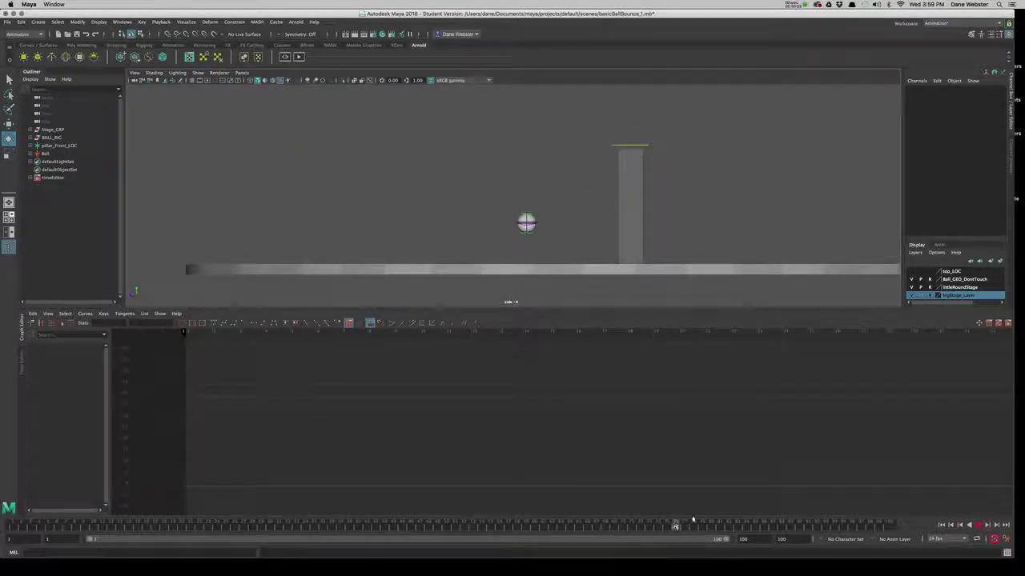
Step: Play the bounce, stop at frame 15, and select ball_move_ctrl to load its translate curves
key("alt+v")
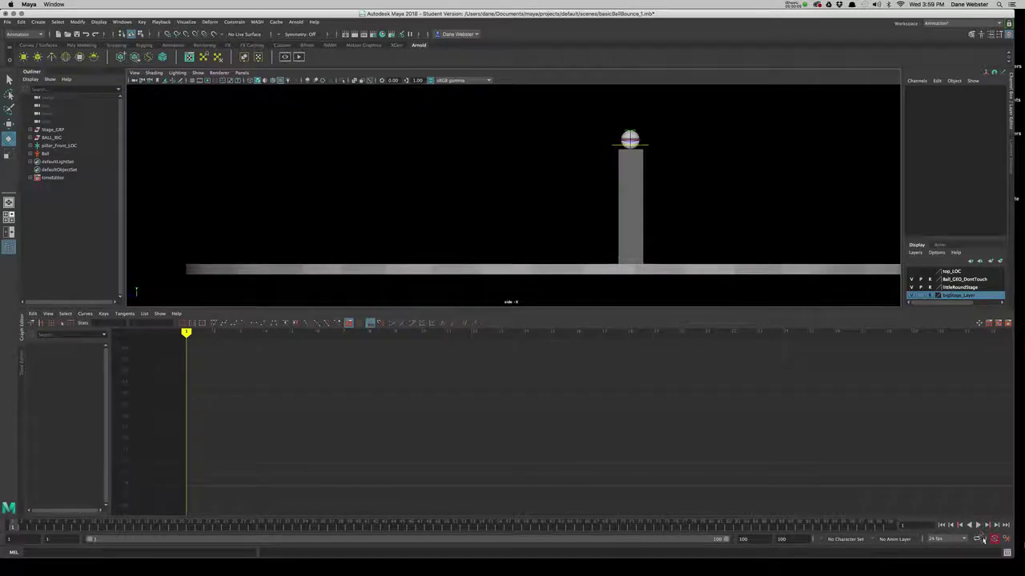
left_click(977, 526)
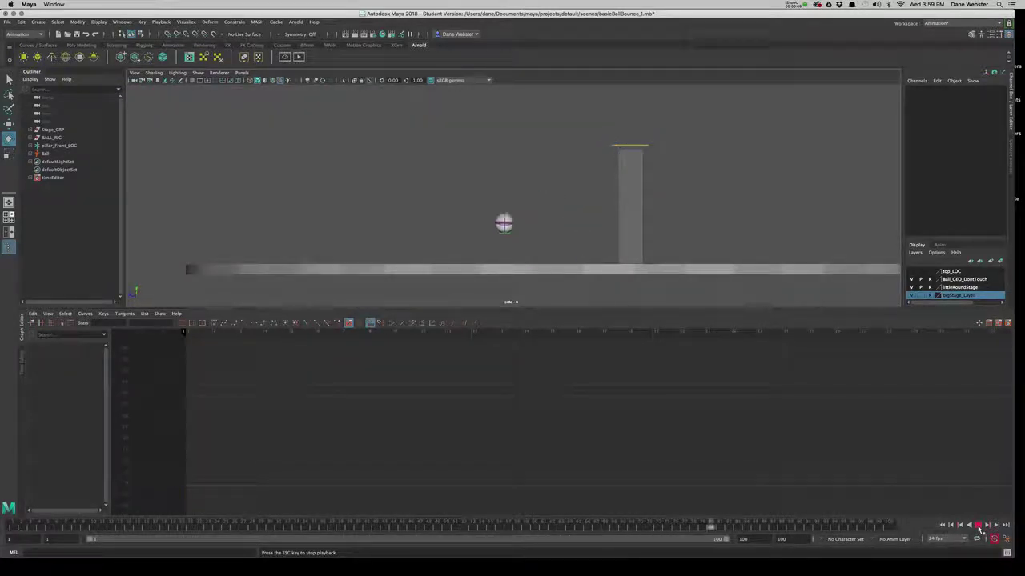
key("Escape")
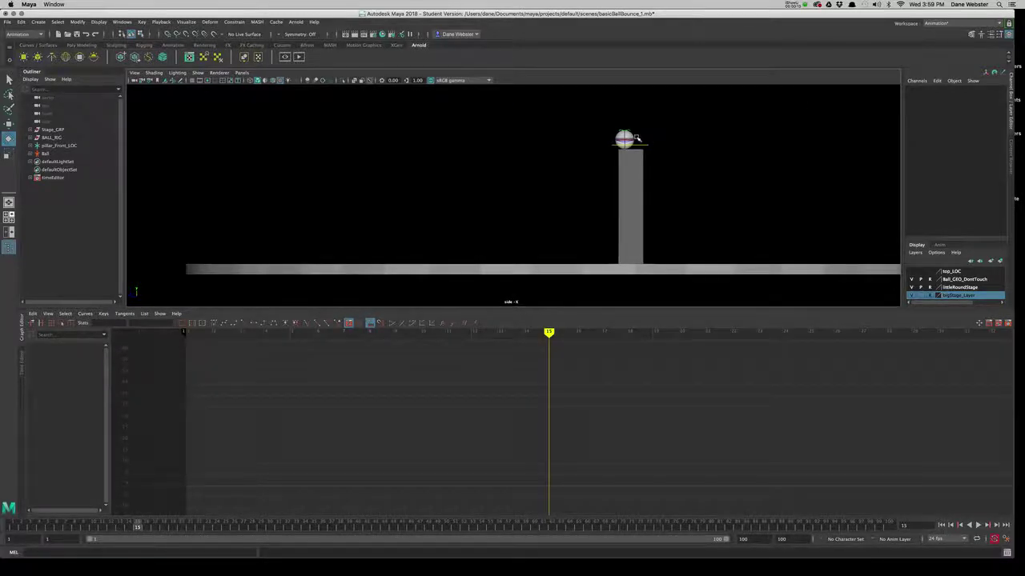
left_click(637, 138)
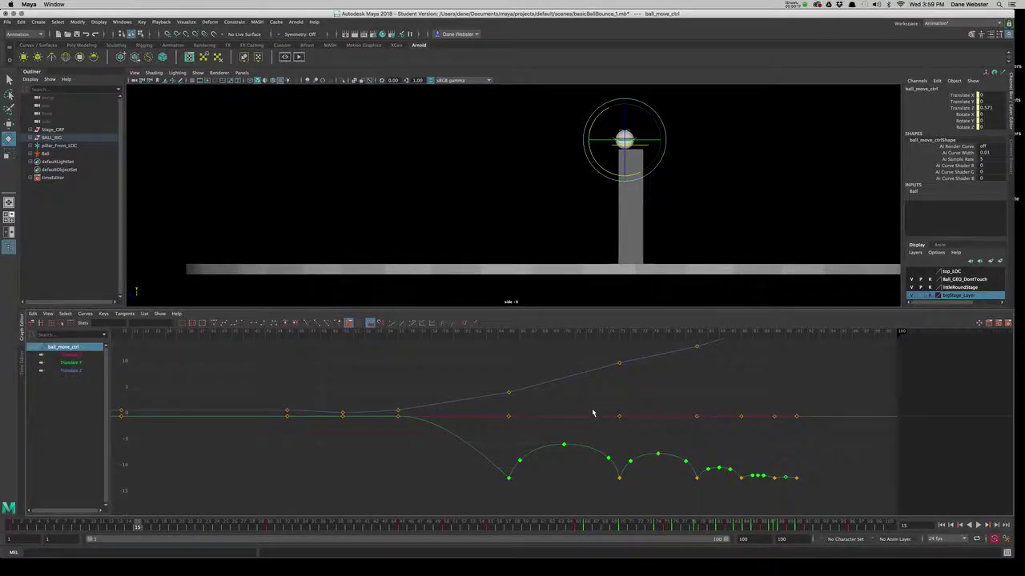
middle_click_drag(593, 414, 525, 444, "alt")
right_click_drag(638, 437, 465, 489, "alt")
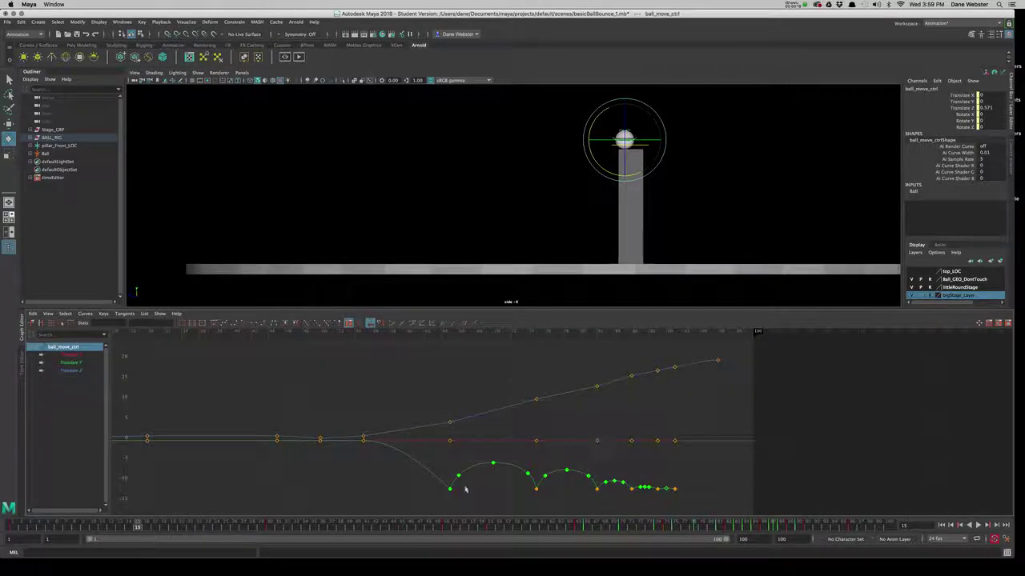
key("alt+v")
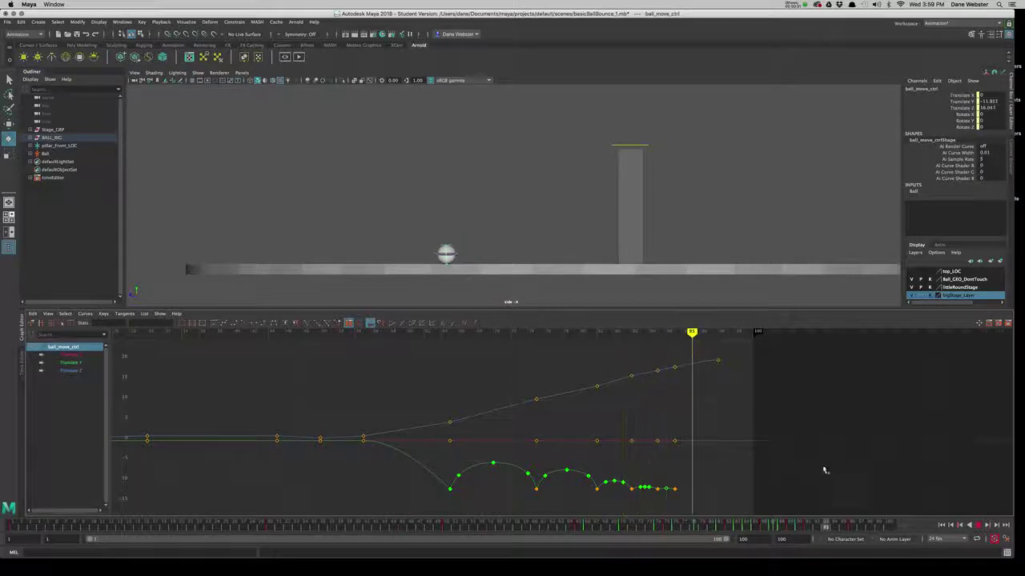
key("Escape")
scroll(707, 390, "up", 3)
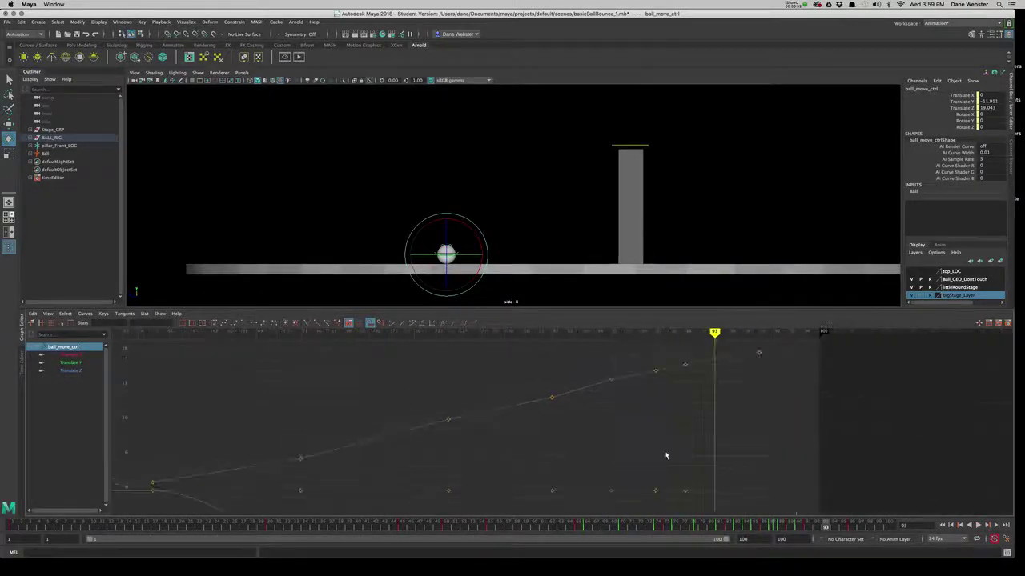
middle_click_drag(666, 457, 661, 506, "alt")
key("alt+v")
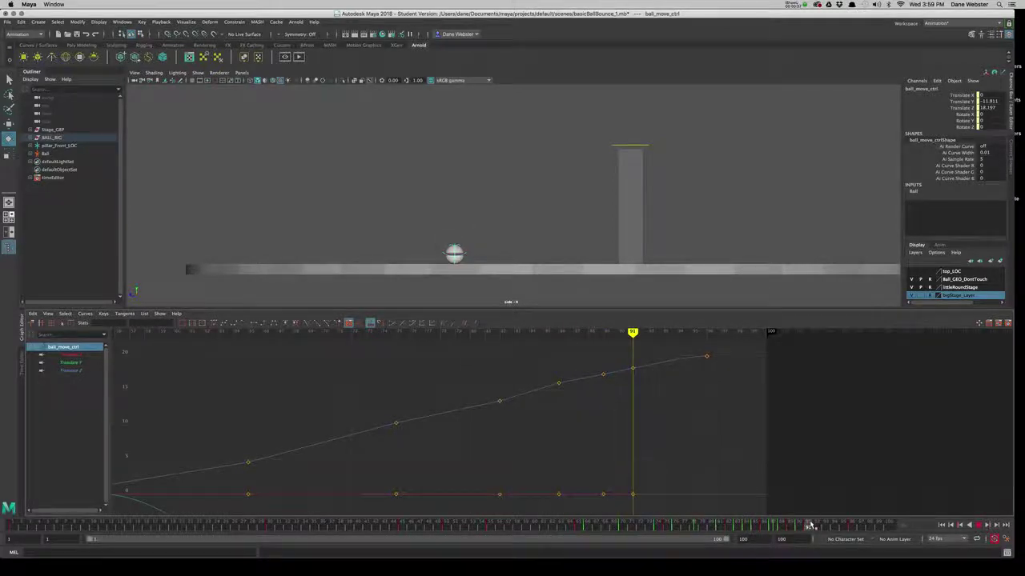
left_click_drag(800, 525, 810, 527)
left_click_drag(698, 351, 751, 459)
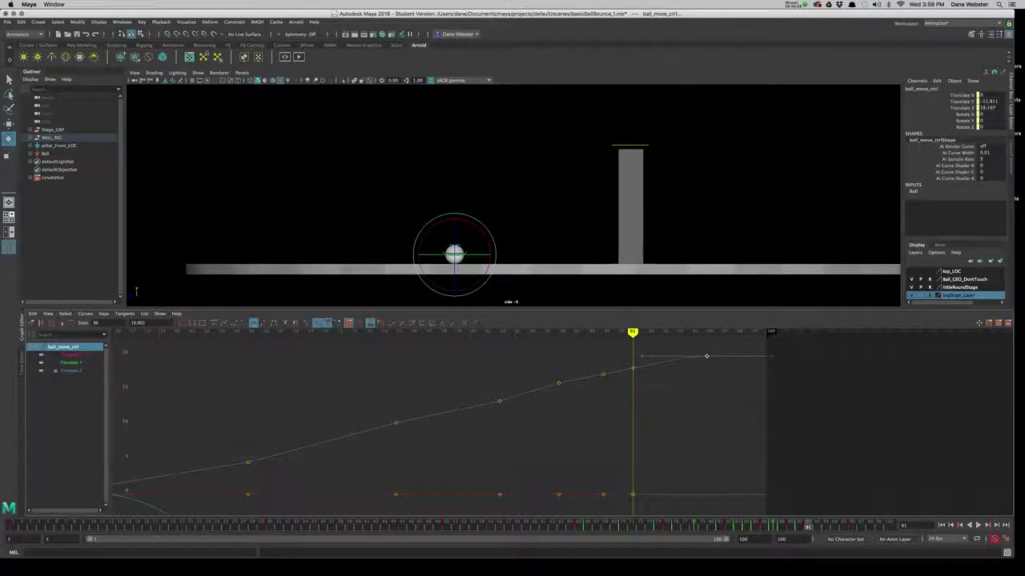
left_click_drag(809, 528, 844, 526)
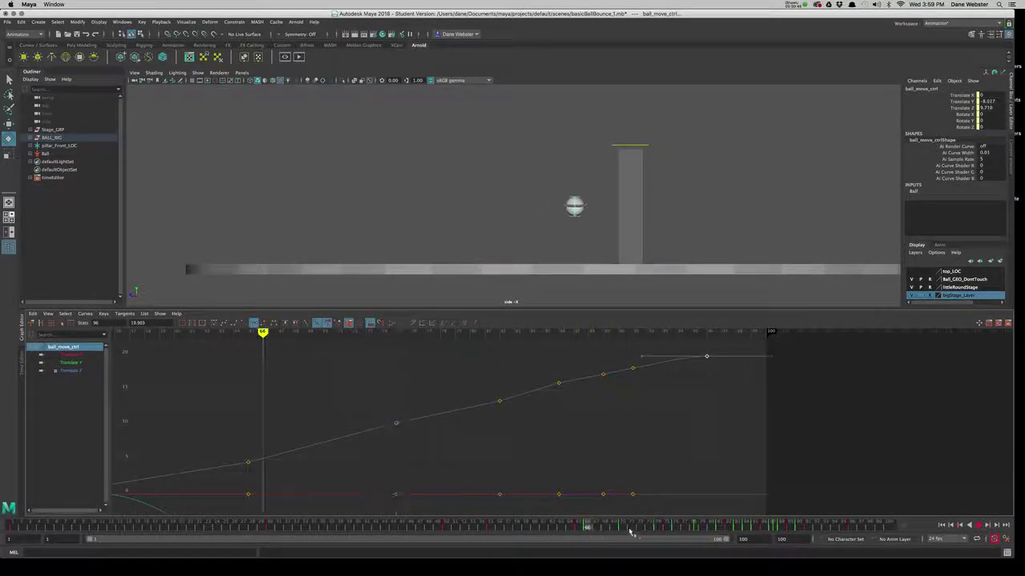
left_click_drag(845, 526, 684, 528)
right_click_drag(663, 493, 650, 473, "alt")
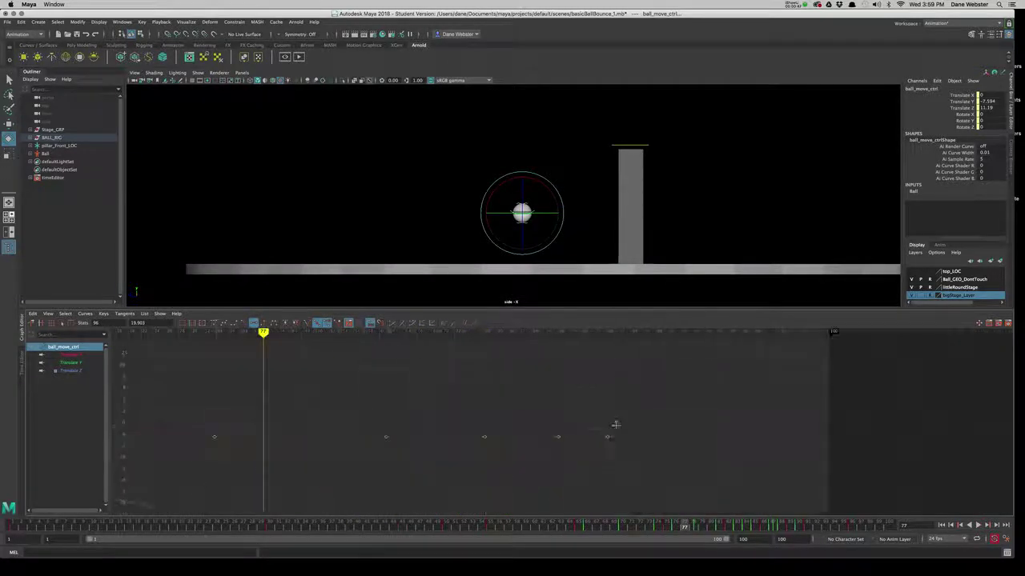
left_click_drag(588, 528, 799, 522)
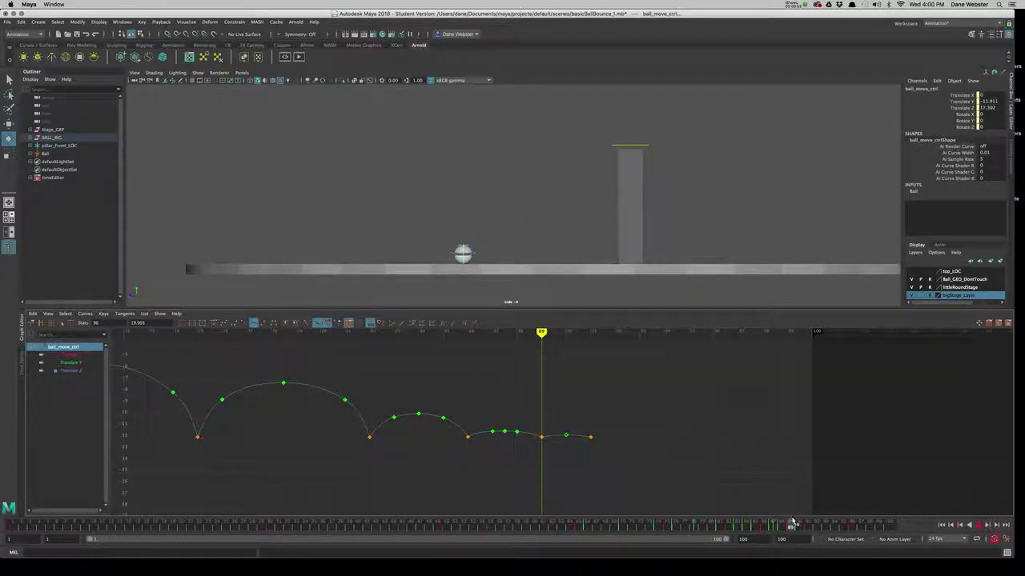
left_click_drag(806, 522, 825, 522)
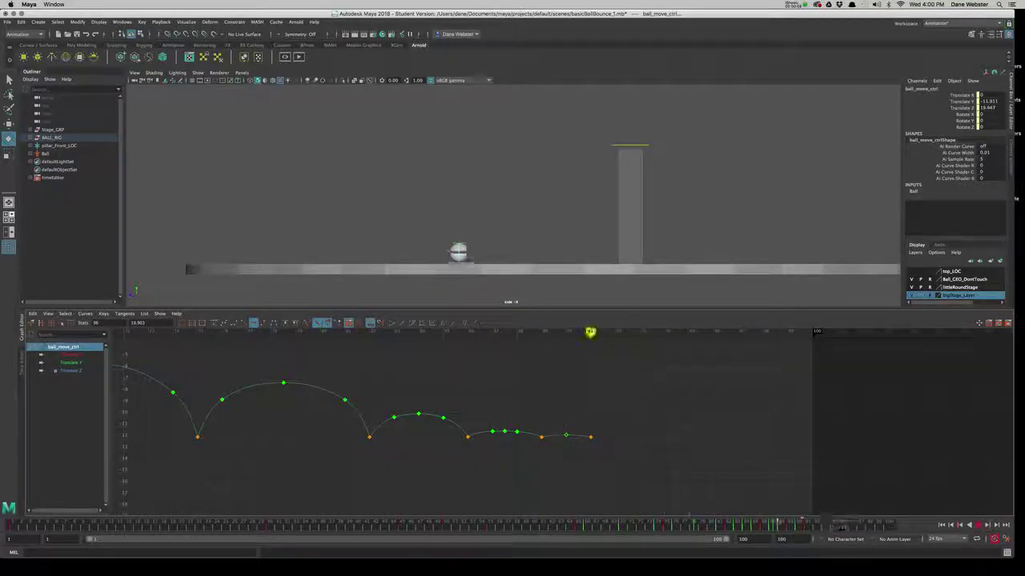
mouse_move(825, 522)
left_mouse_down()
mouse_move(360, 515)
mouse_move(315, 505)
left_mouse_up()
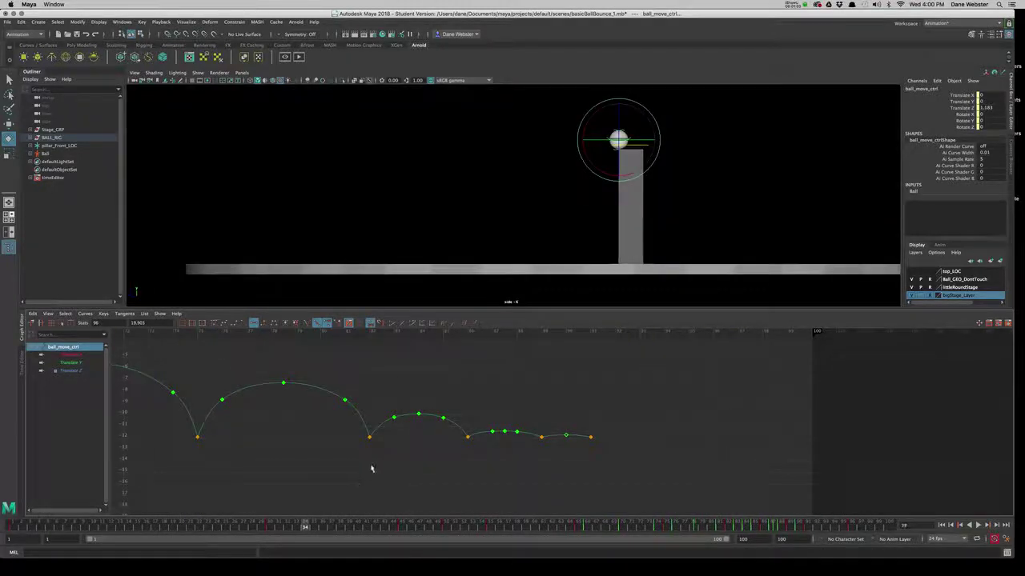
right_click_drag(664, 195, 824, 205, "alt")
middle_click_drag(824, 206, 660, 286, "alt")
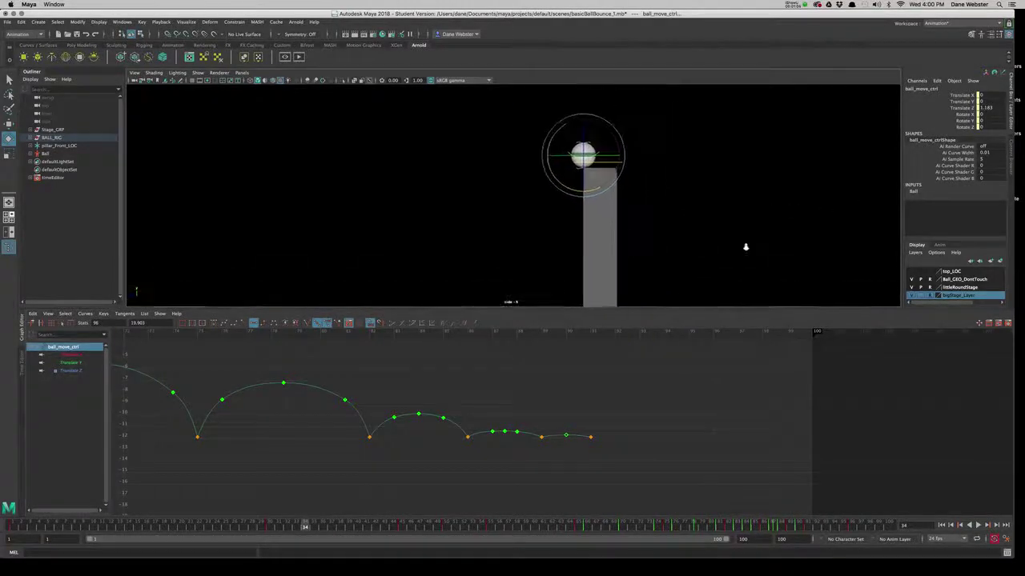
right_click_drag(660, 286, 771, 265, "alt")
middle_click_drag(771, 265, 776, 229, "alt")
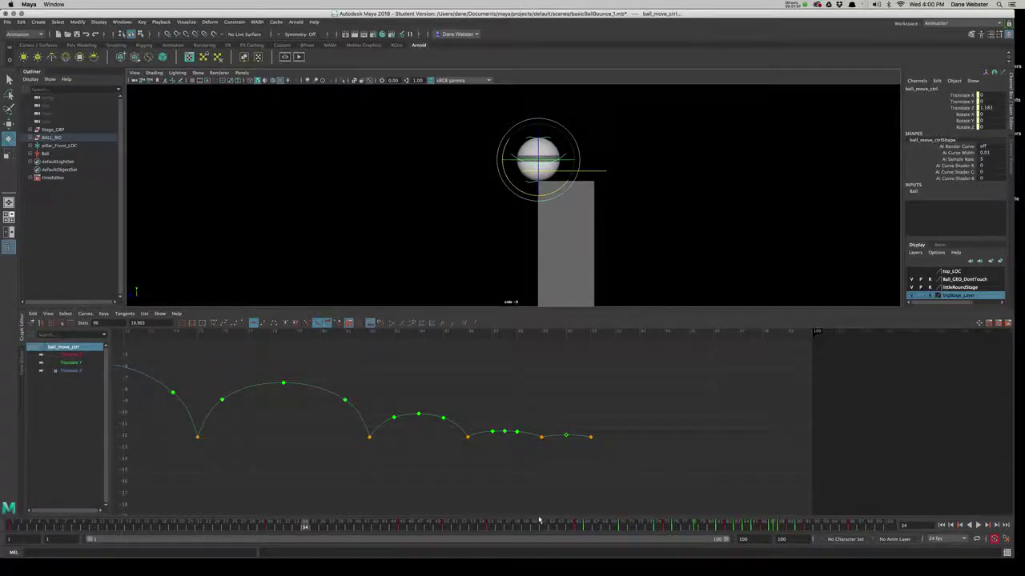
mouse_move(534, 530)
left_mouse_down()
mouse_move(10, 525)
mouse_move(283, 552)
mouse_move(430, 544)
mouse_move(413, 540)
mouse_move(481, 527)
mouse_move(243, 528)
left_mouse_up()
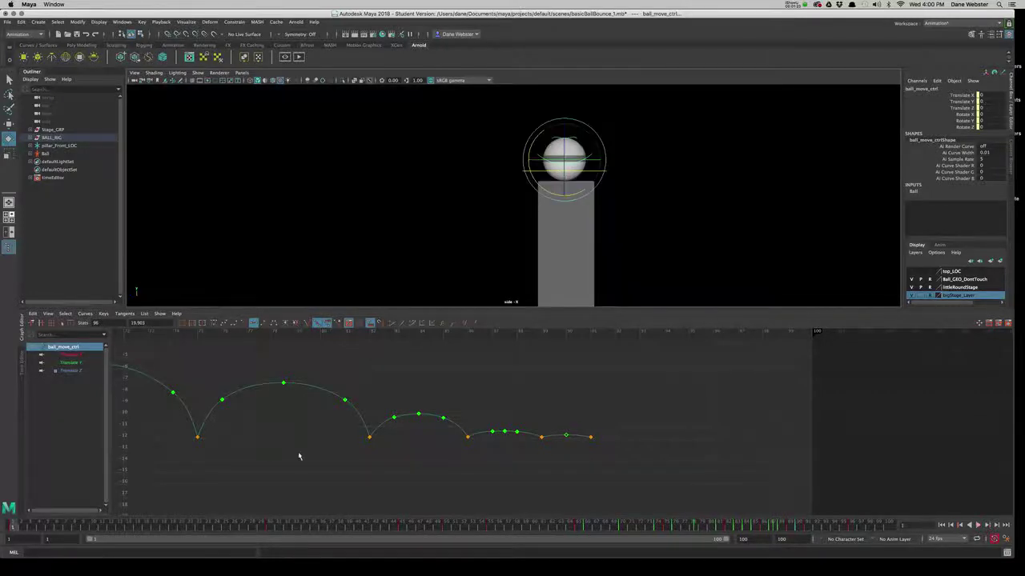
Step: Isolate the Translate Z curve, scrub to frame 52, and select its frame-55 key
right_click_drag(473, 451, 126, 376, "alt")
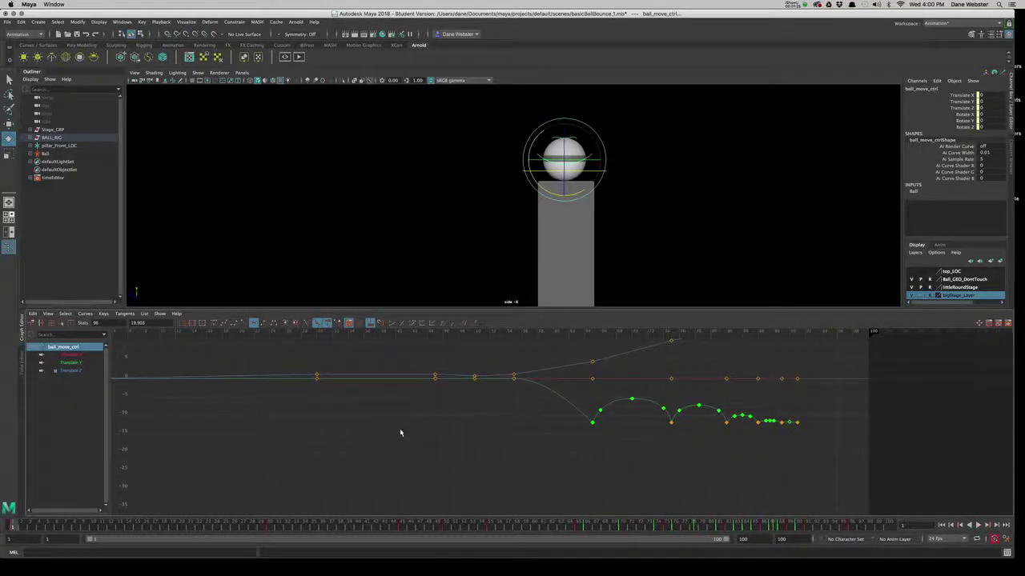
left_click(70, 363)
left_click(70, 371)
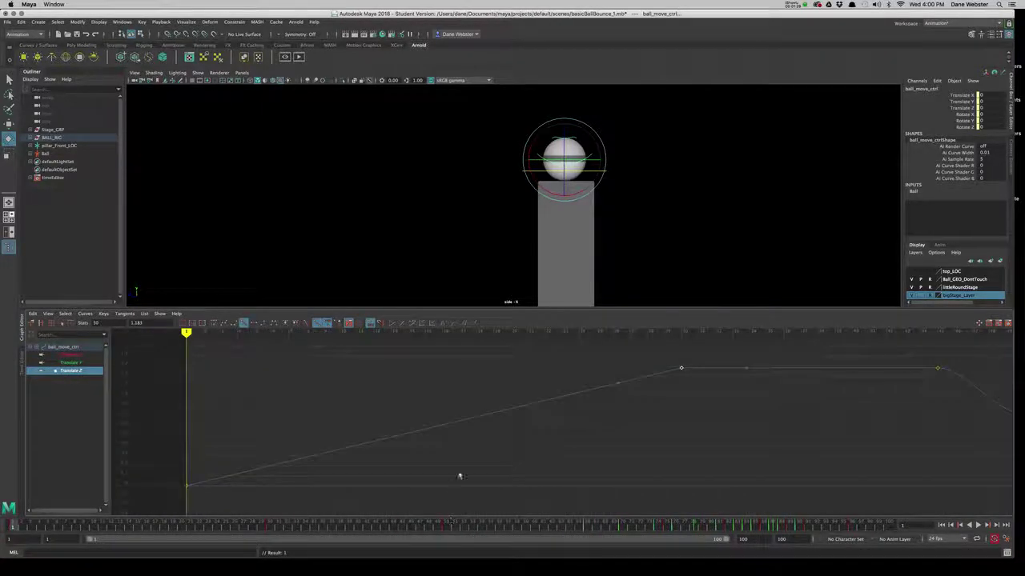
right_click_drag(549, 463, 431, 517, "alt")
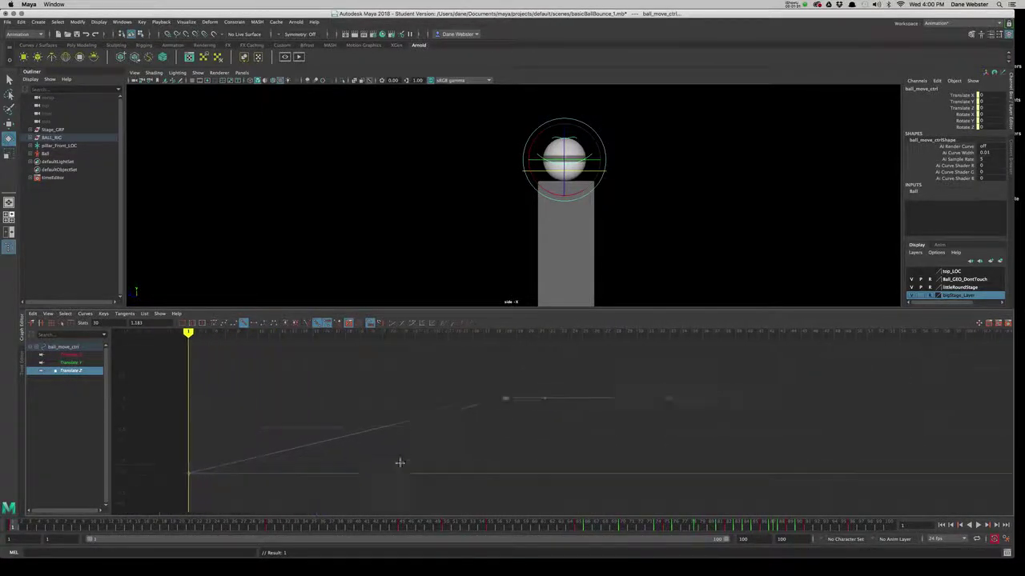
left_click_drag(220, 533, 490, 525)
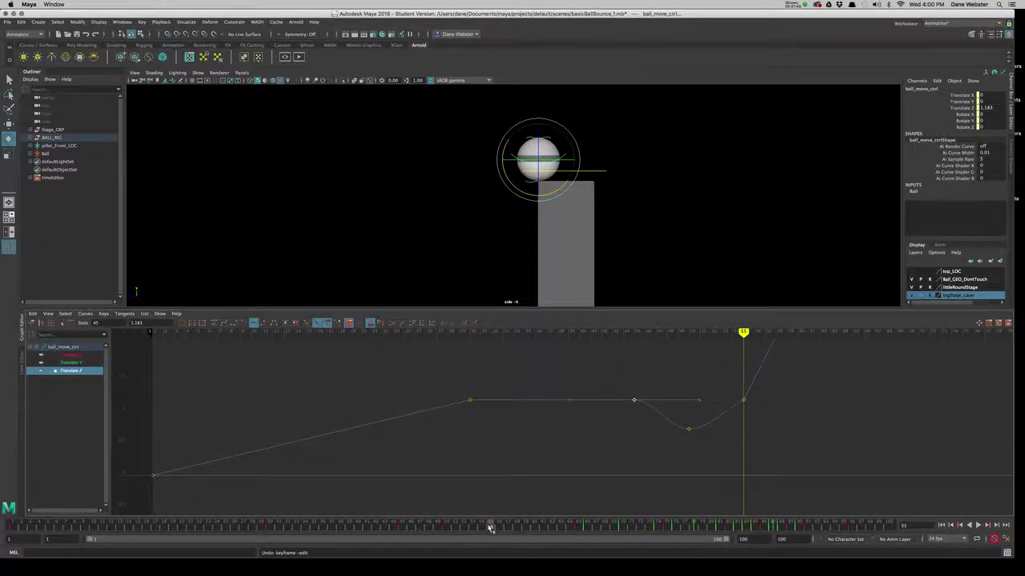
mouse_move(491, 528)
left_mouse_down()
mouse_move(411, 530)
mouse_move(521, 530)
mouse_move(238, 538)
mouse_move(464, 517)
mouse_move(450, 512)
mouse_move(471, 510)
mouse_move(446, 513)
mouse_move(482, 512)
mouse_move(422, 513)
mouse_move(507, 489)
mouse_move(435, 498)
mouse_move(517, 485)
mouse_move(494, 492)
left_mouse_up()
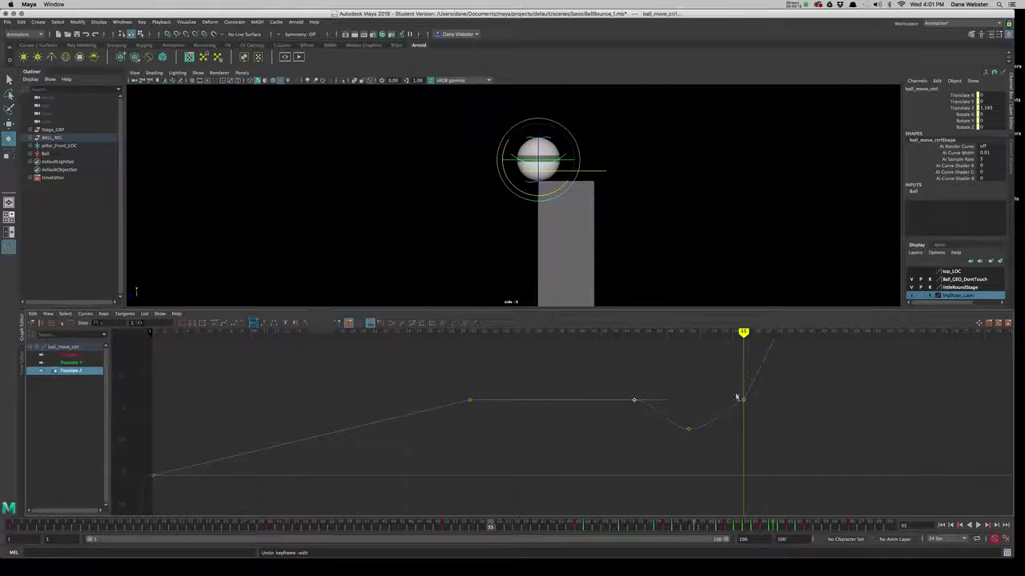
left_click_drag(736, 397, 773, 425)
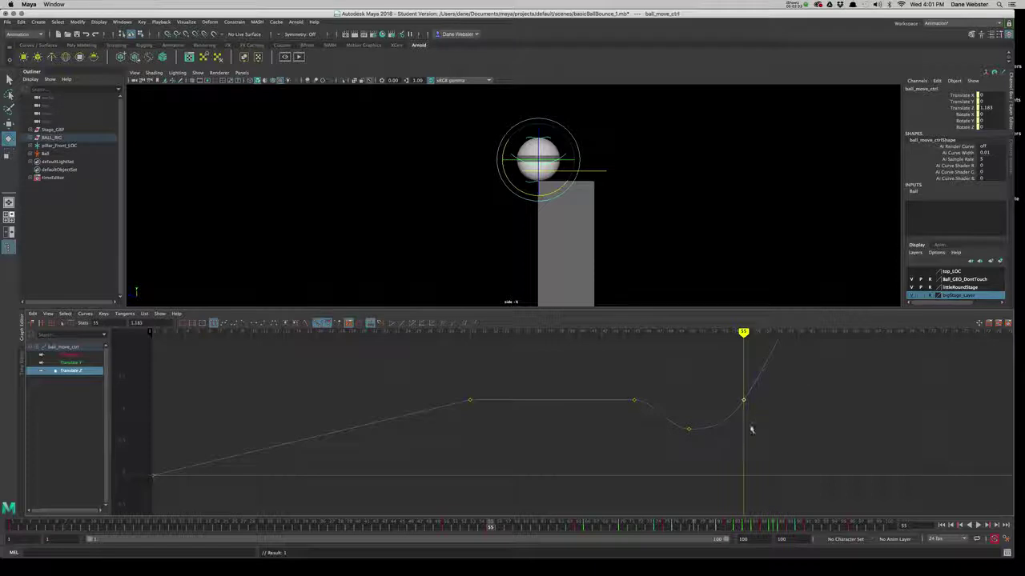
Step: Smooth the curve into the frame-55 key and scrub frames 52–74, settling on frame 58
middle_click_drag(715, 395, 708, 458)
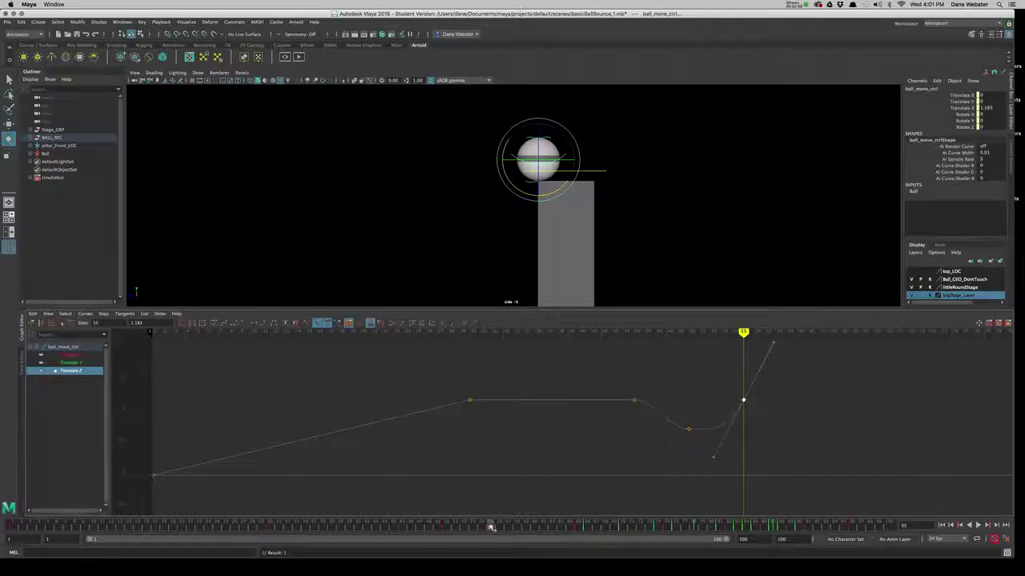
mouse_move(379, 532)
left_mouse_down()
mouse_move(526, 532)
mouse_move(462, 532)
left_mouse_up()
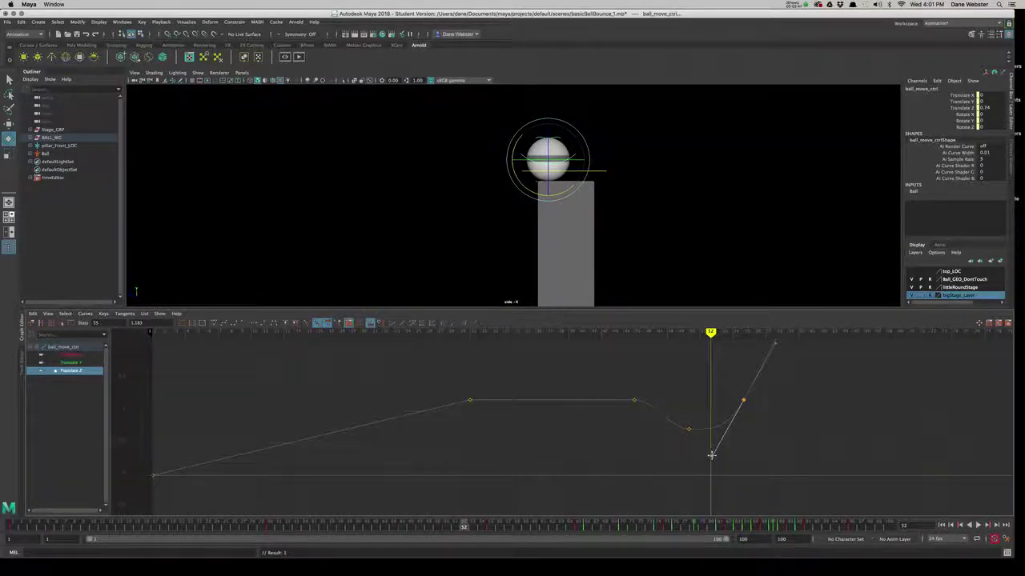
mouse_move(462, 529)
left_mouse_down()
mouse_move(506, 528)
mouse_move(563, 510)
left_mouse_up()
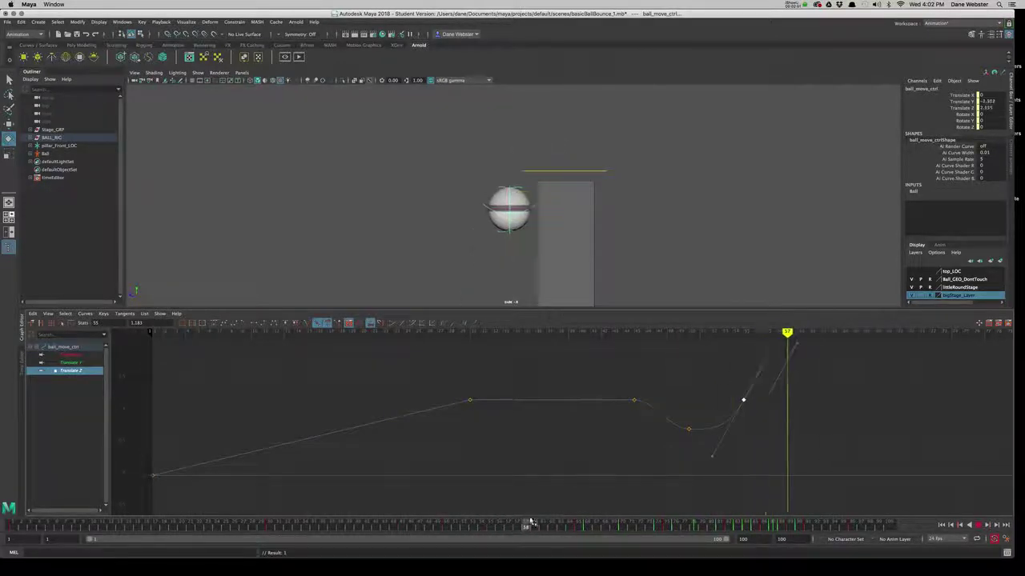
right_click_drag(659, 425, 554, 479, "alt")
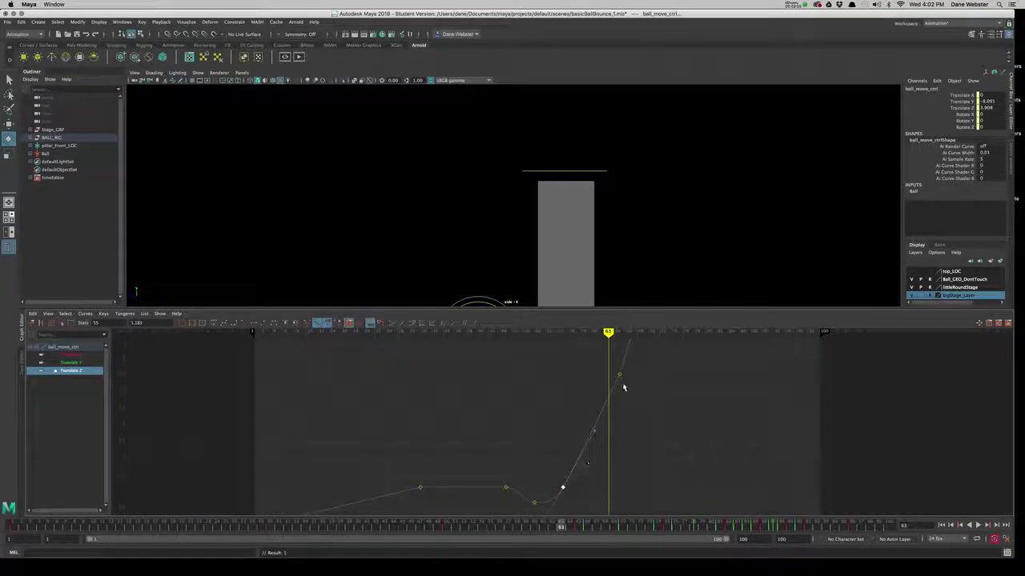
left_click_drag(561, 528, 571, 522)
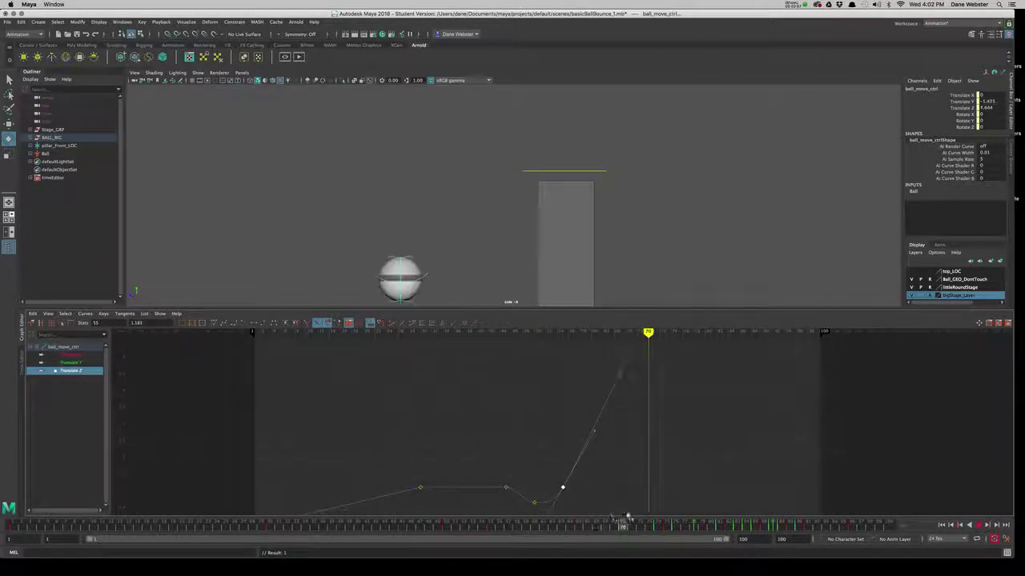
left_click_drag(571, 522, 544, 521)
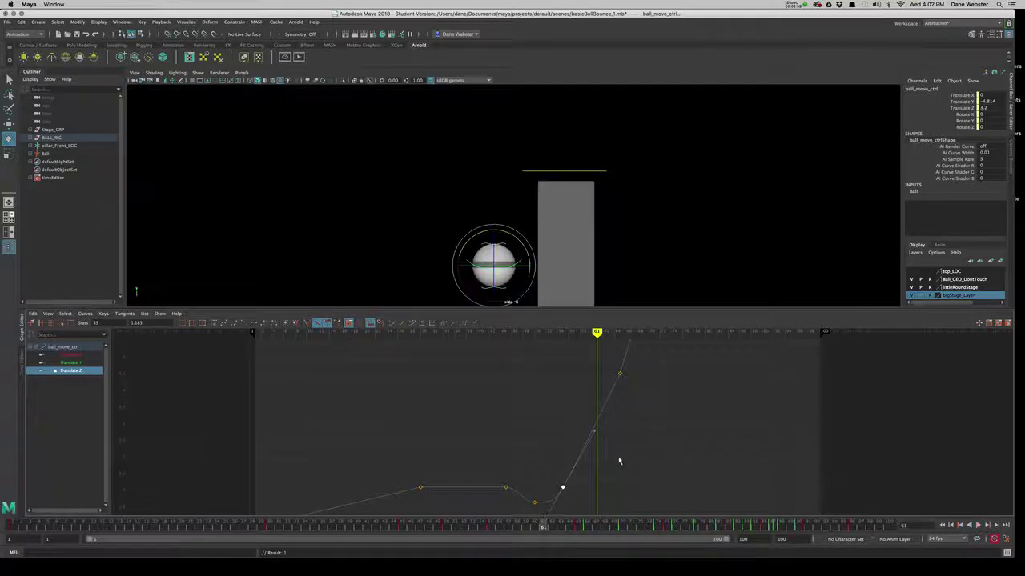
right_click_drag(617, 457, 567, 454, "alt")
middle_click_drag(567, 454, 623, 451, "alt")
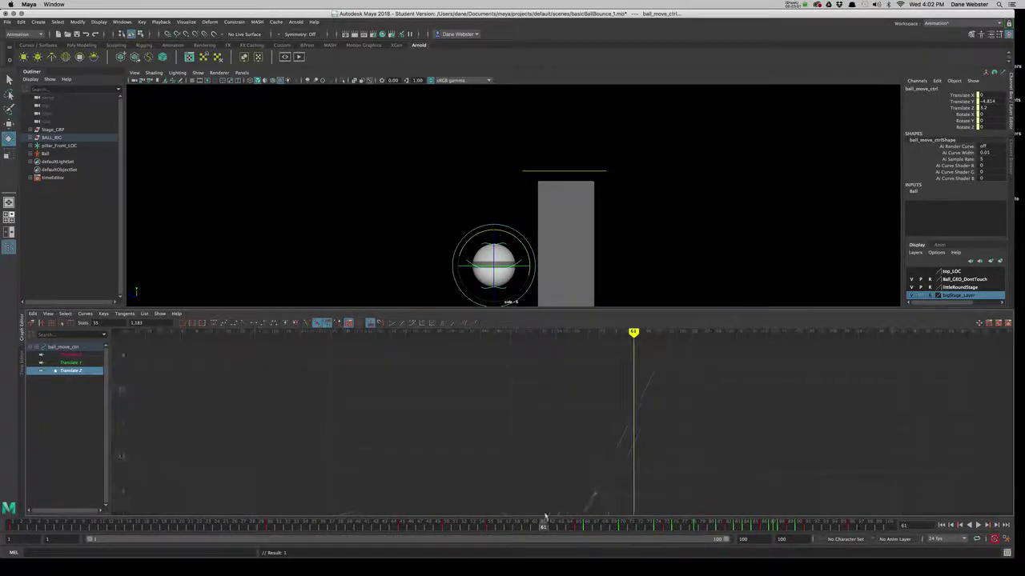
left_click_drag(544, 529, 573, 525)
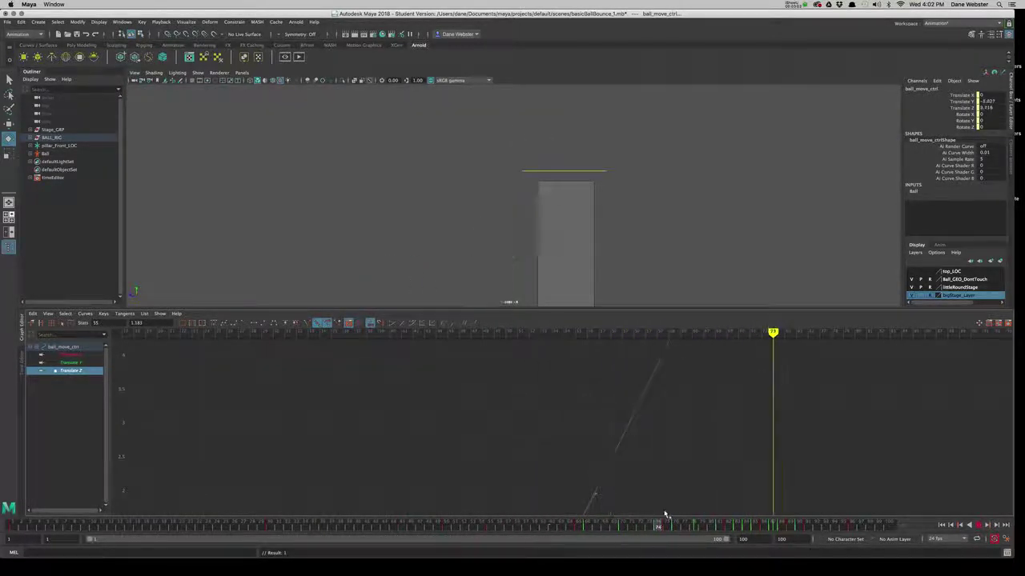
left_click_drag(573, 525, 516, 524)
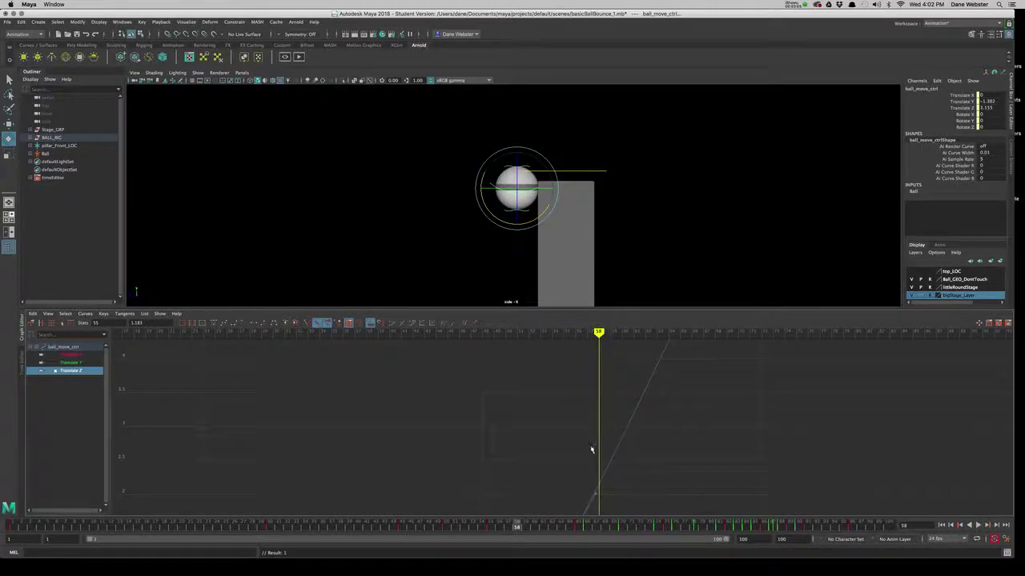
right_click_drag(590, 446, 568, 446, "alt")
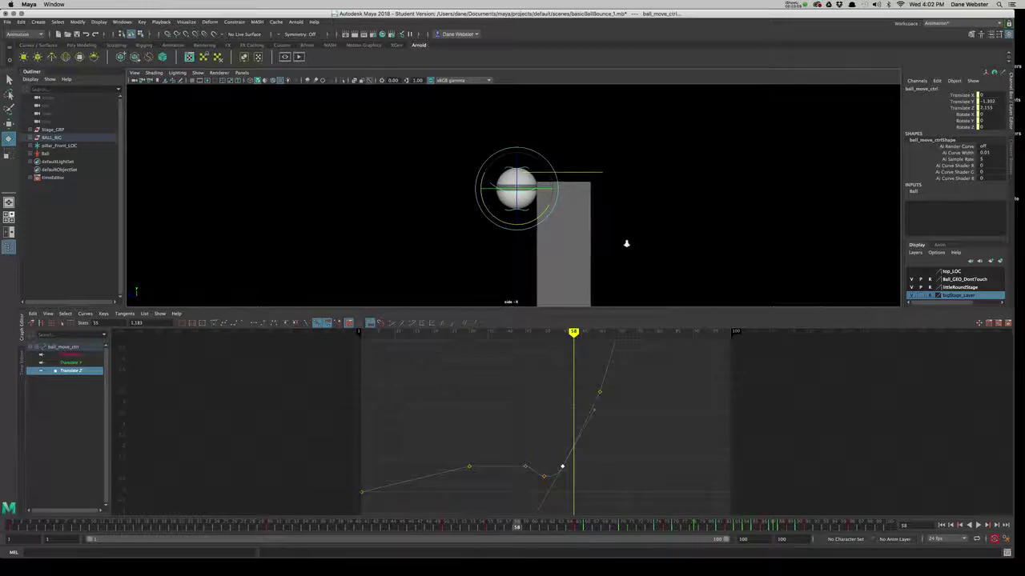
Step: Tumble the viewport into a side view of the ball and clear the key selection
left_click_drag(650, 250, 547, 194, "alt")
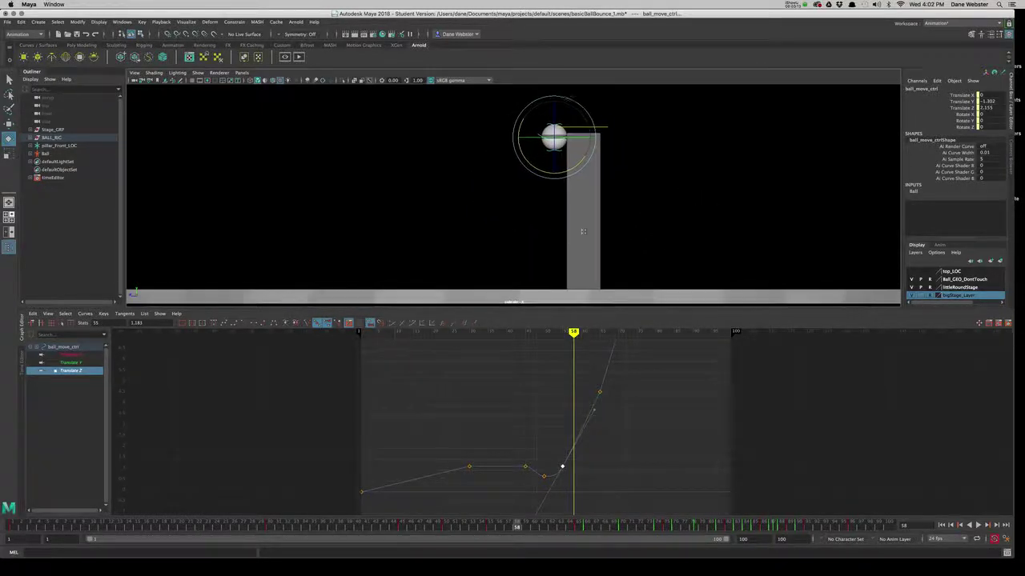
left_click_drag(548, 194, 467, 216, "alt")
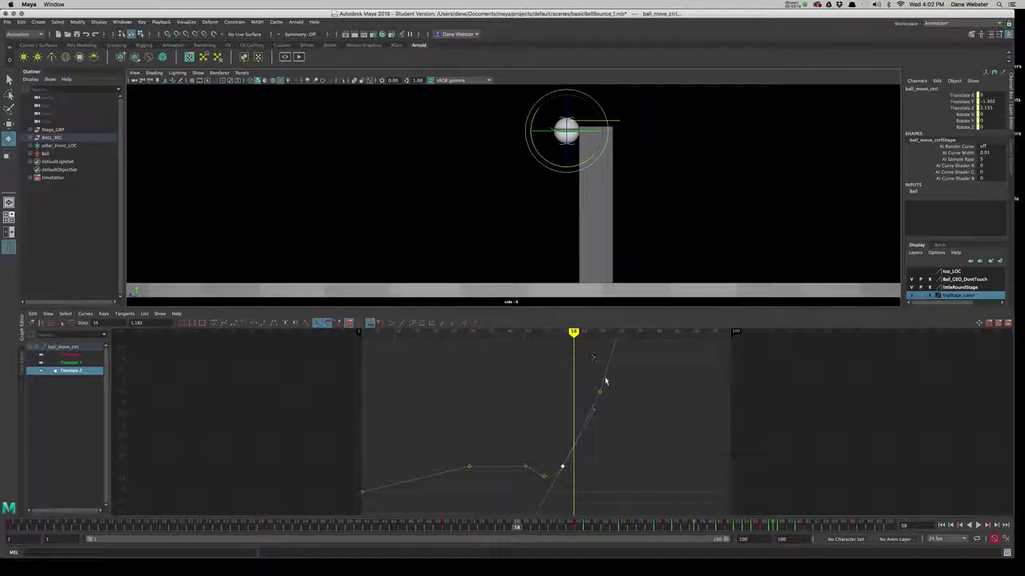
scroll(598, 393, "down", 2)
scroll(608, 389, "down", 2)
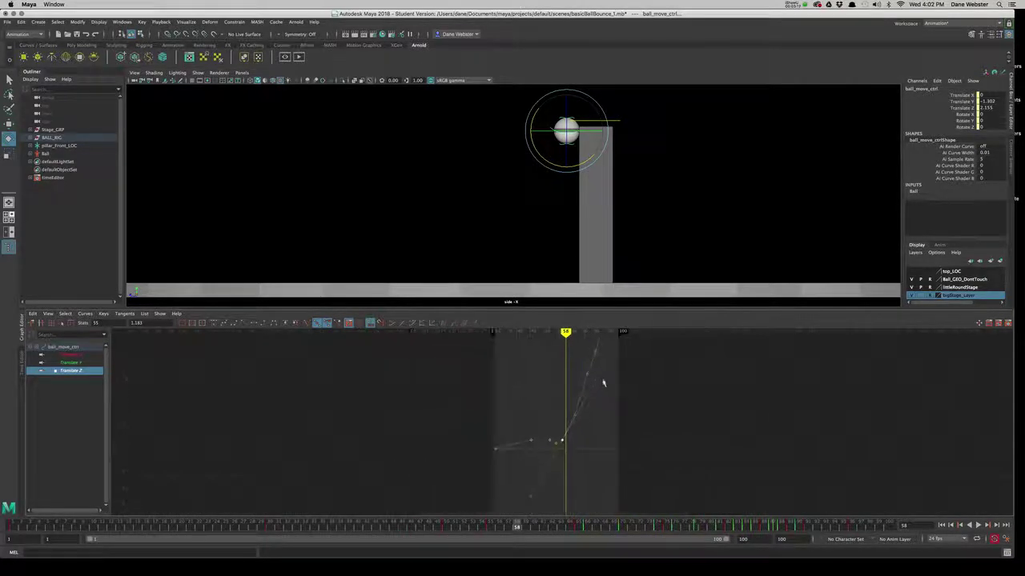
scroll(601, 382, "down", 1)
scroll(593, 425, "down", 1)
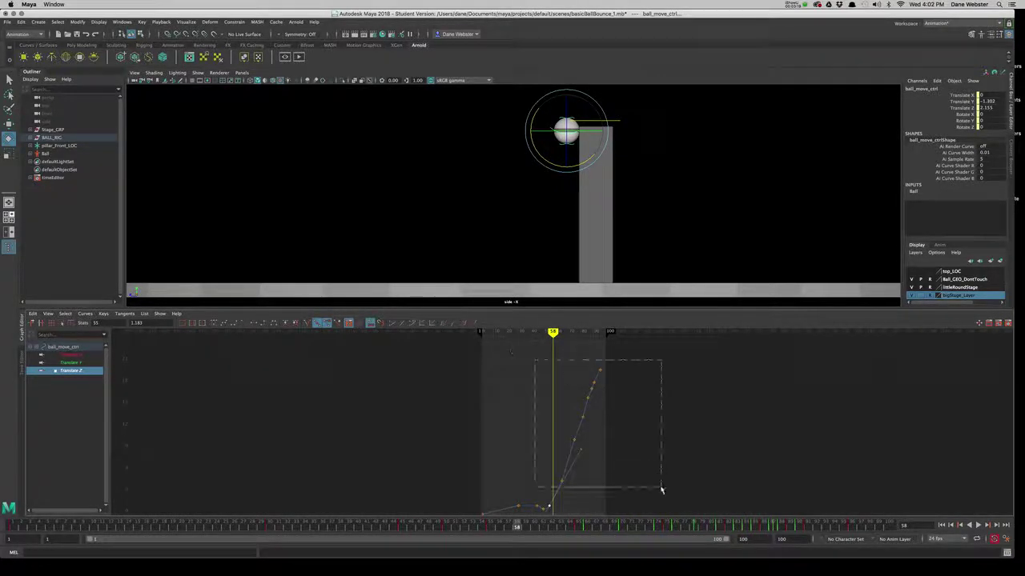
left_click(661, 489)
Step: Frame the Translate Z curve, then raise its key near frame 75 and preview frames 75–80
key("a")
mouse_move(698, 460)
right_mouse_down("alt")
mouse_move(679, 450)
mouse_move(723, 408)
mouse_move(661, 417)
right_mouse_up("alt")
left_click_drag(501, 533, 568, 529)
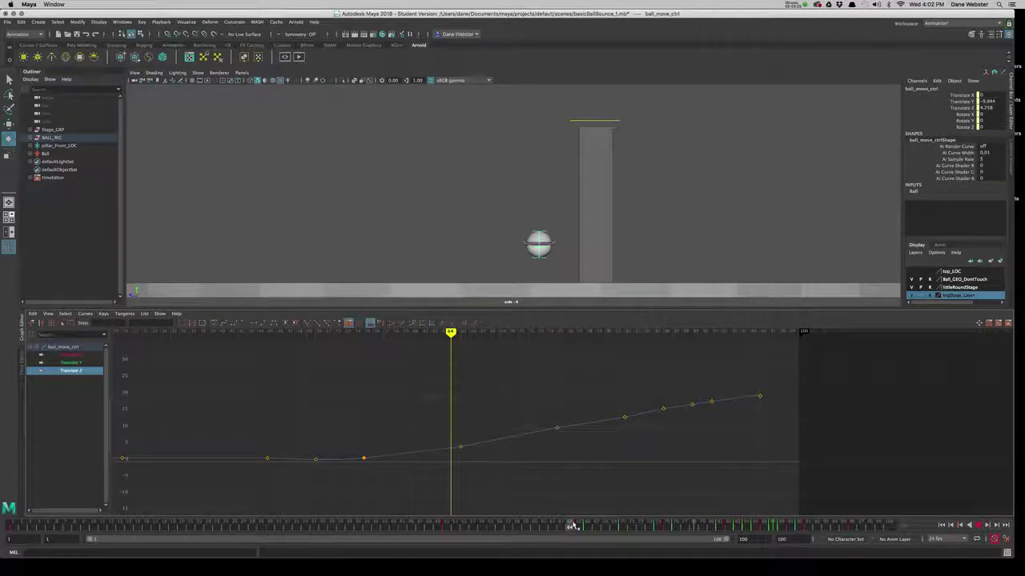
left_click_drag(569, 528, 622, 518)
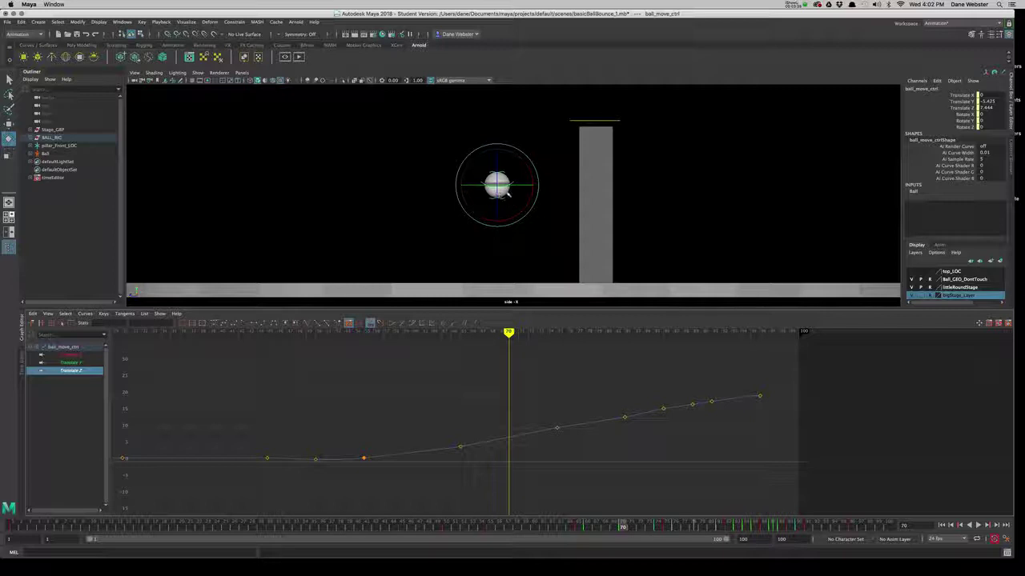
left_click(557, 430)
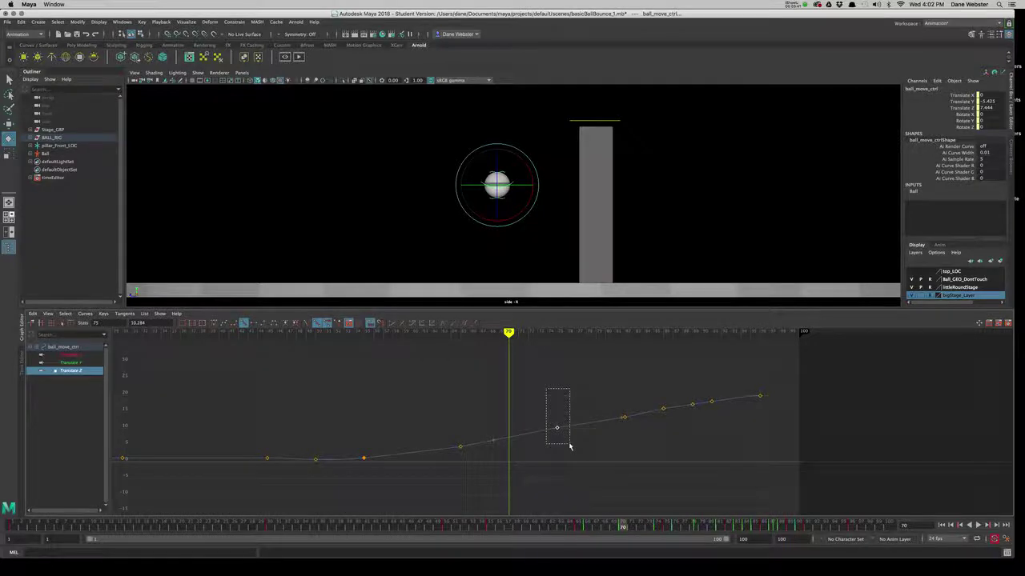
left_click_drag(558, 430, 558, 405)
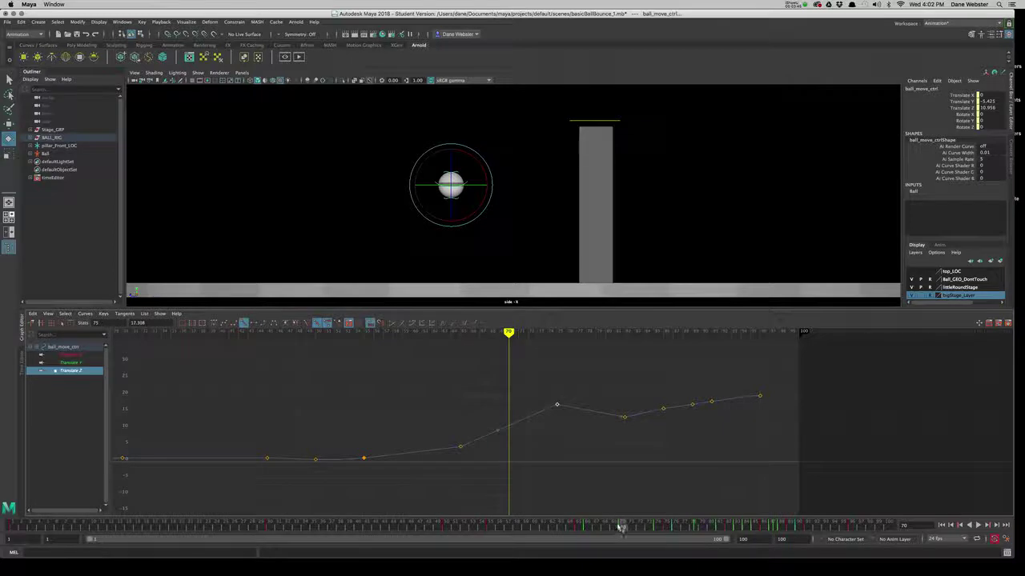
mouse_move(621, 528)
left_mouse_down()
mouse_move(473, 526)
mouse_move(633, 529)
mouse_move(766, 508)
mouse_move(732, 507)
mouse_move(710, 526)
left_mouse_up()
left_click_drag(556, 406, 557, 415)
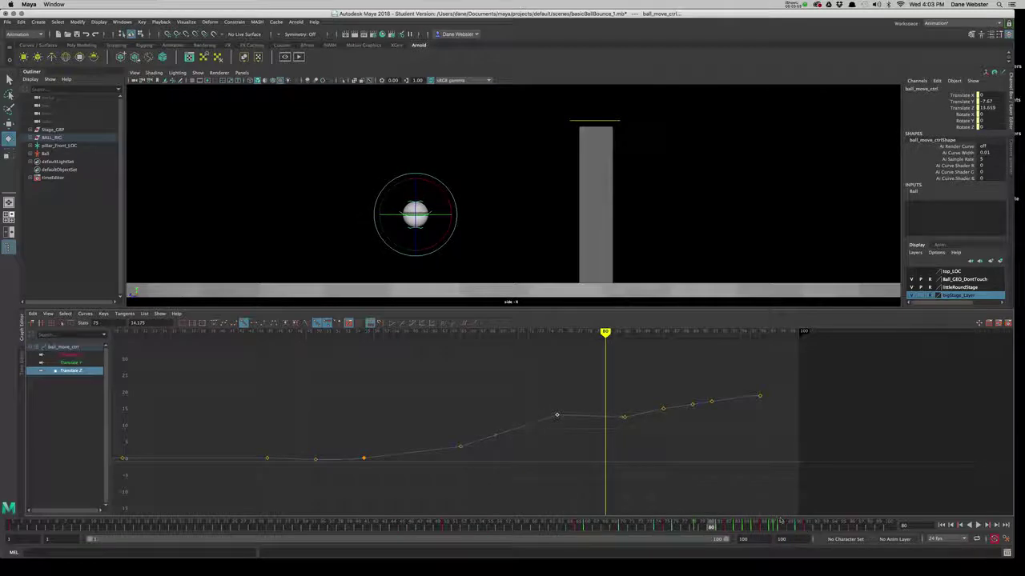
Step: Replay, lower the frame-75 key to smooth the curve, and park at frame 65 showing Translate Y
left_click(942, 526)
left_click(978, 526)
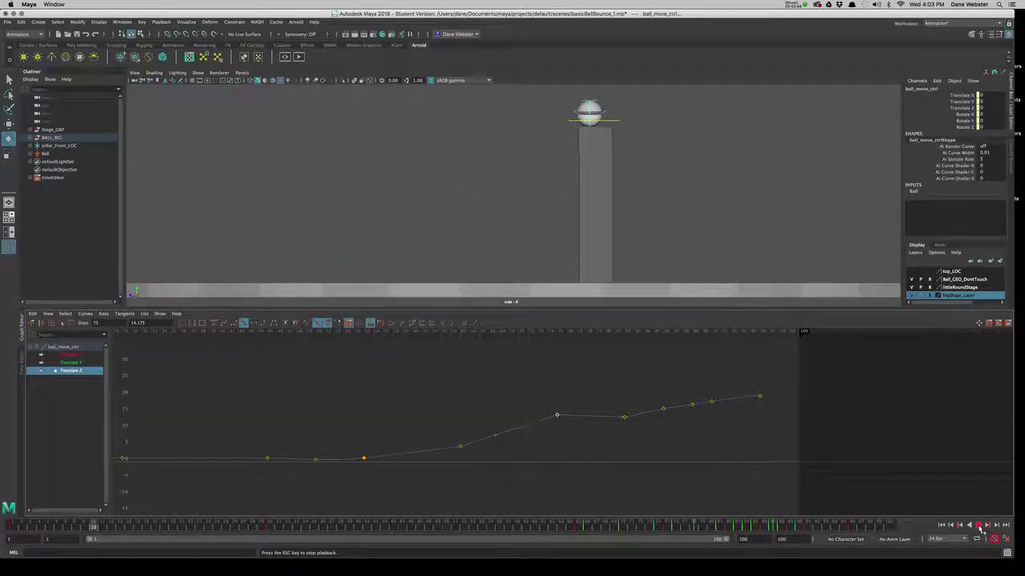
key("Escape")
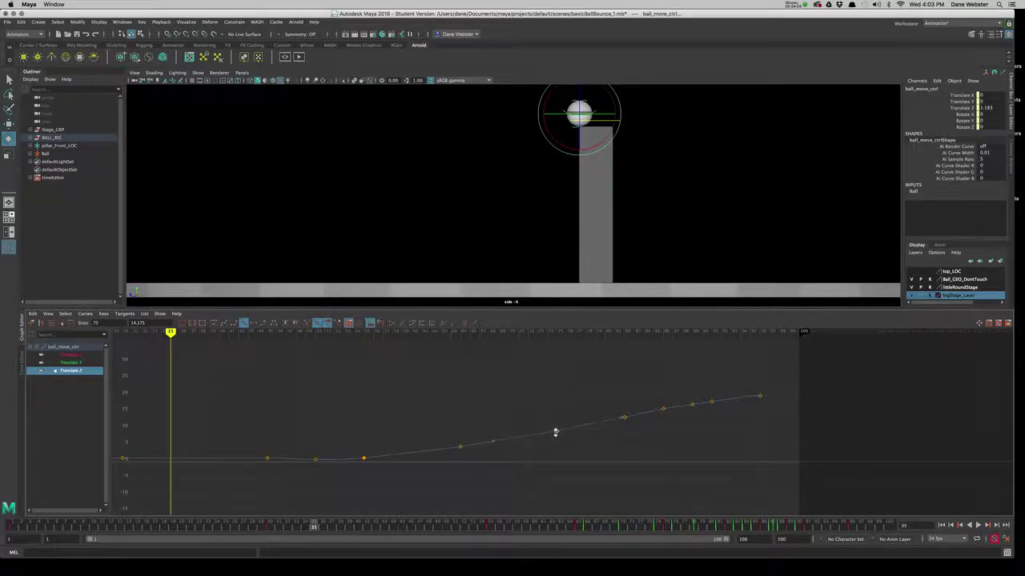
middle_click_drag(556, 434, 591, 437)
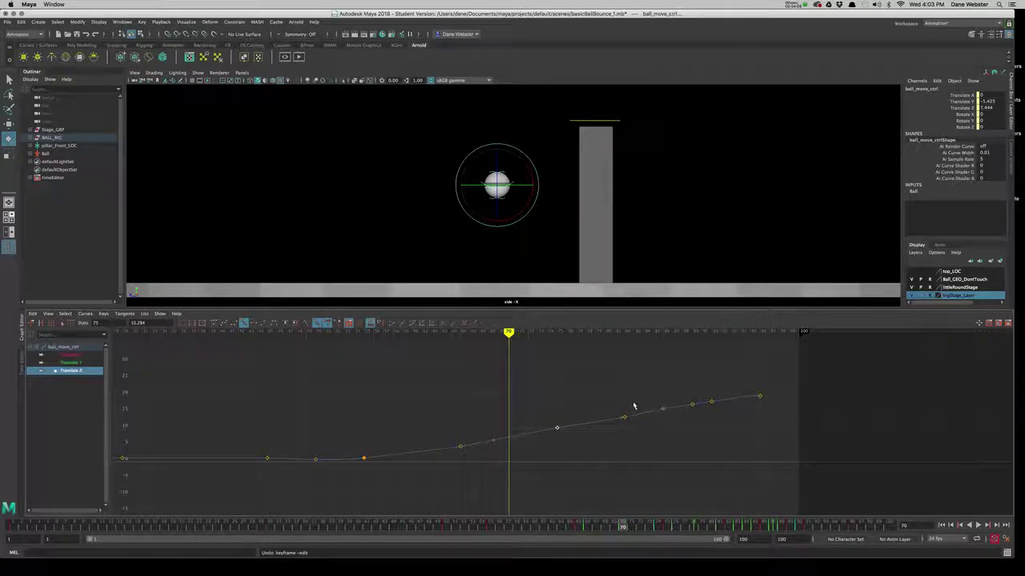
mouse_move(597, 529)
left_mouse_down()
mouse_move(565, 520)
mouse_move(655, 499)
mouse_move(585, 504)
left_mouse_up()
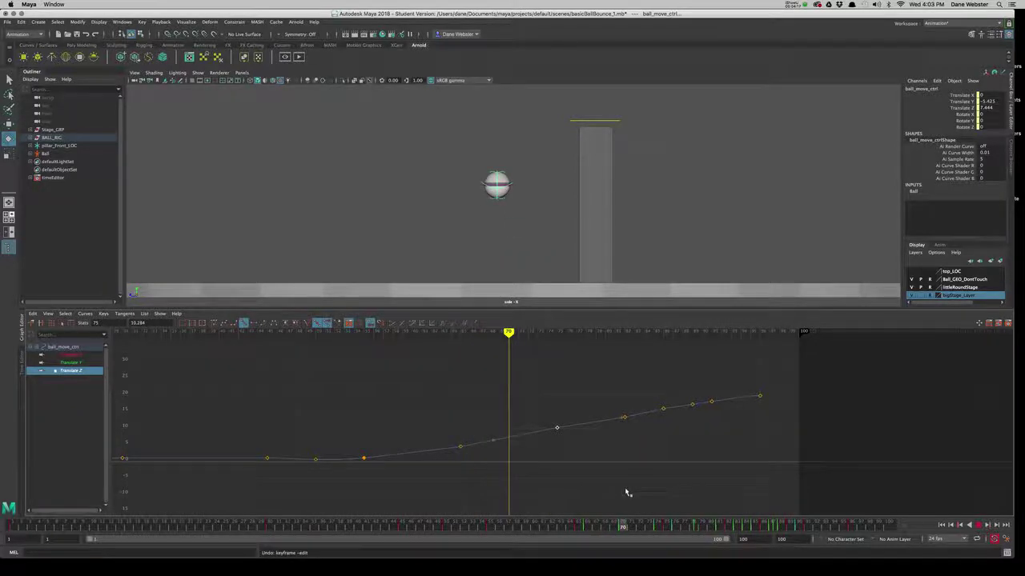
left_click_drag(586, 505, 628, 492)
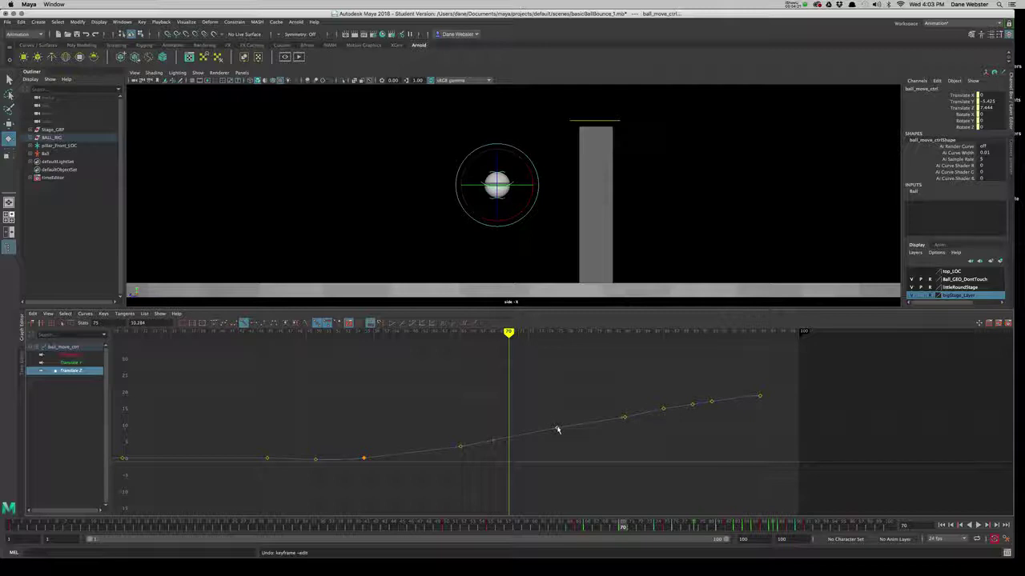
left_click_drag(622, 528, 579, 529)
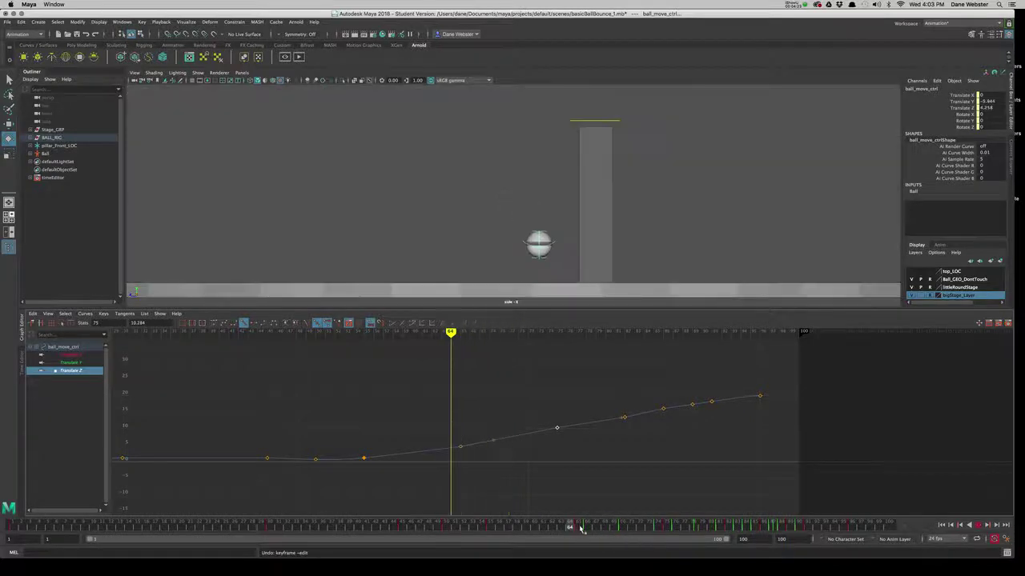
left_click(78, 364)
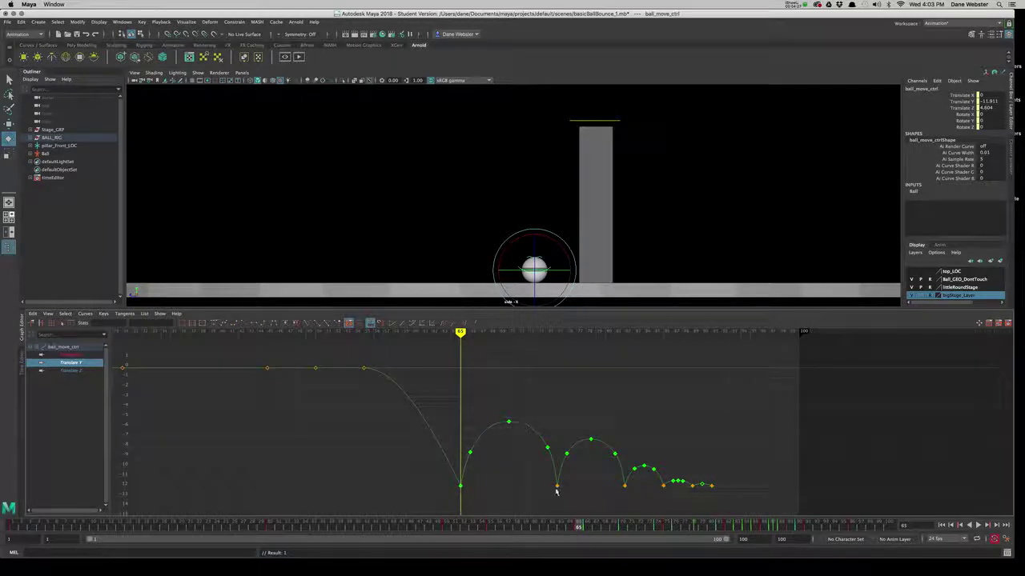
Step: Show Translate X, Y and Z together, framed, and preview frames 52–72
left_click(93, 355, "shift")
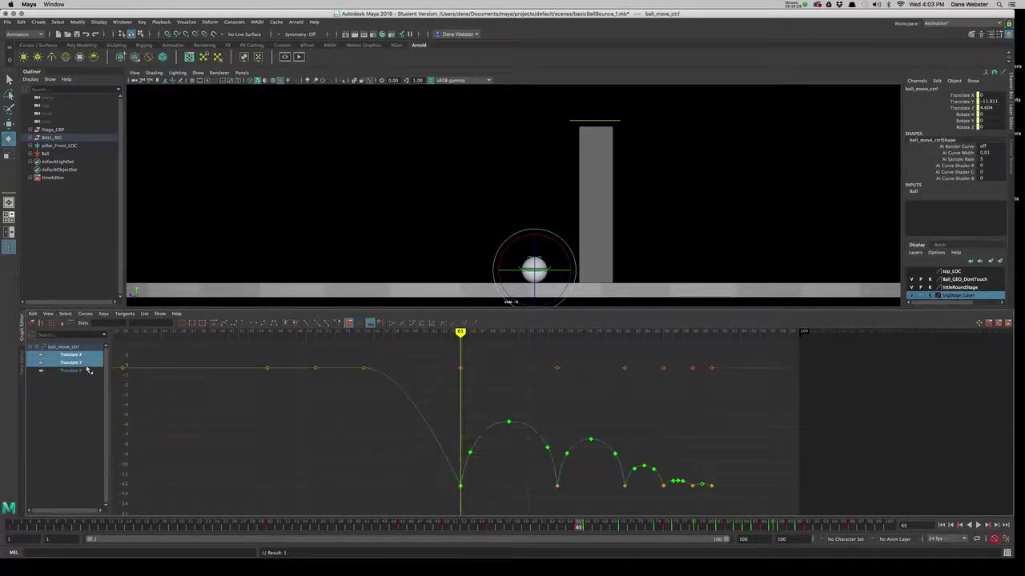
left_click(76, 370, "shift")
key("f")
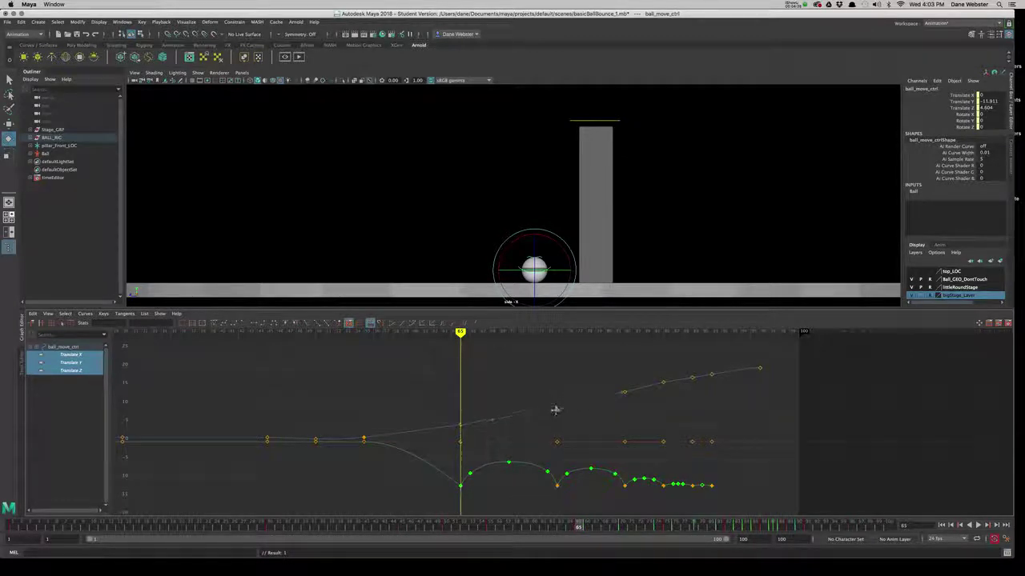
left_click(553, 412)
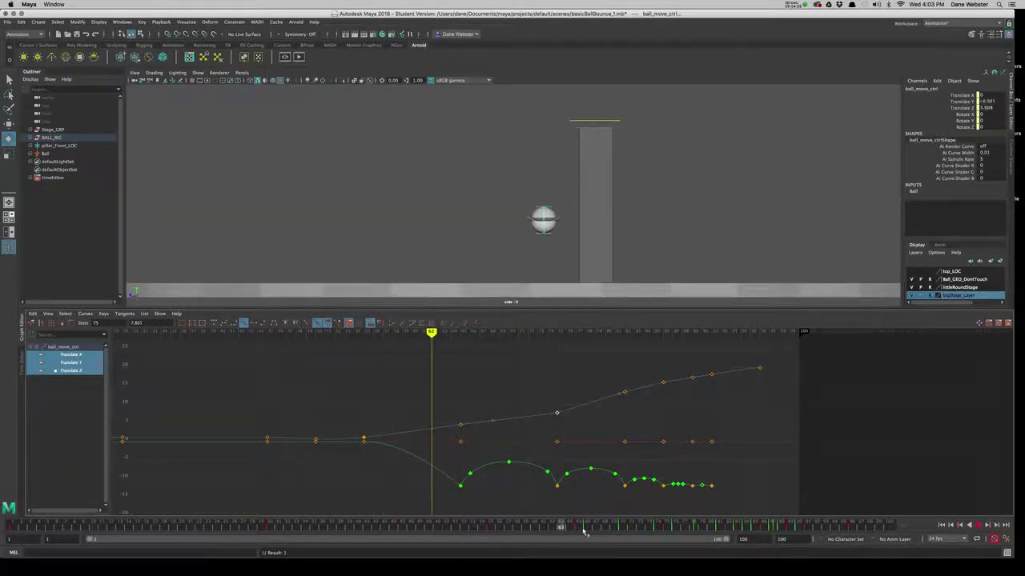
mouse_move(563, 529)
left_mouse_down()
mouse_move(689, 512)
mouse_move(364, 514)
left_mouse_up()
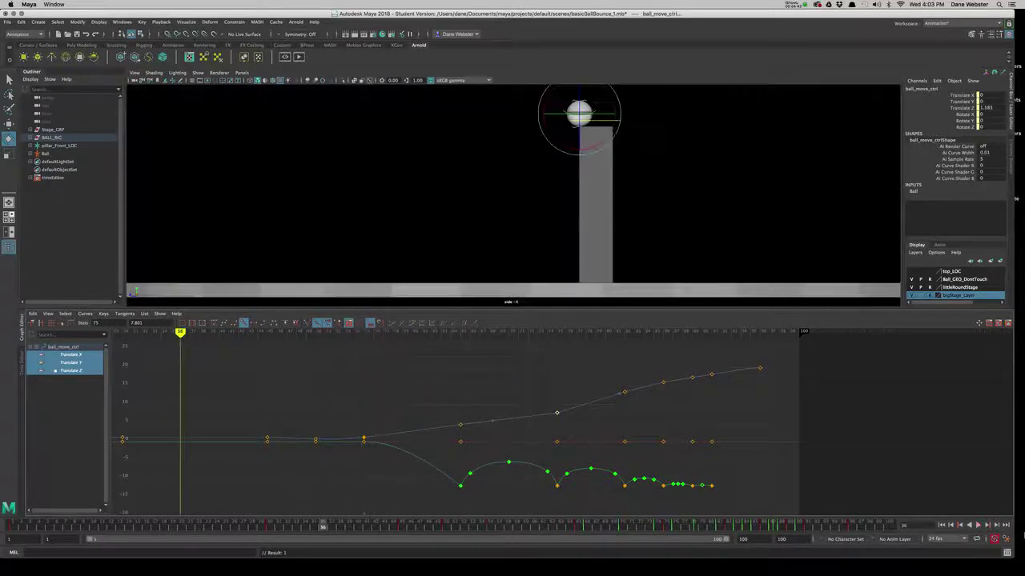
Step: Play and stop the bounce, undo the last key change, and recentre the ball in side view
left_click(978, 525)
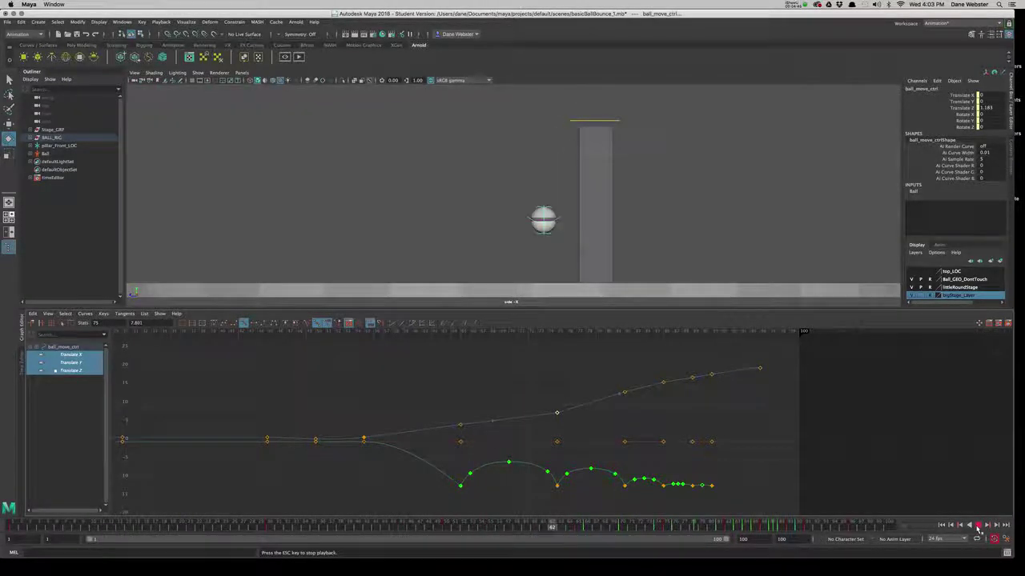
left_click(977, 525)
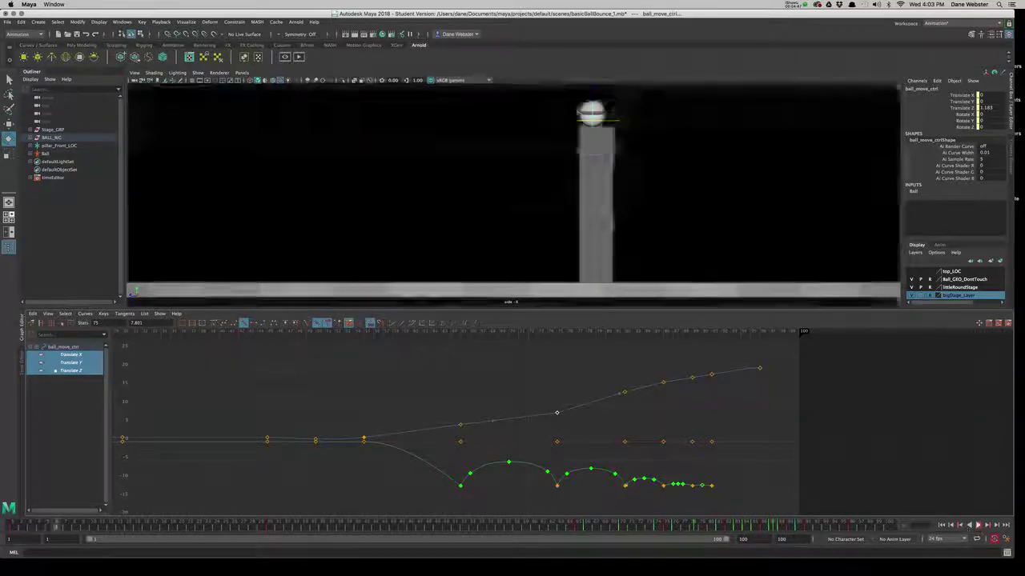
key("ctrl+z")
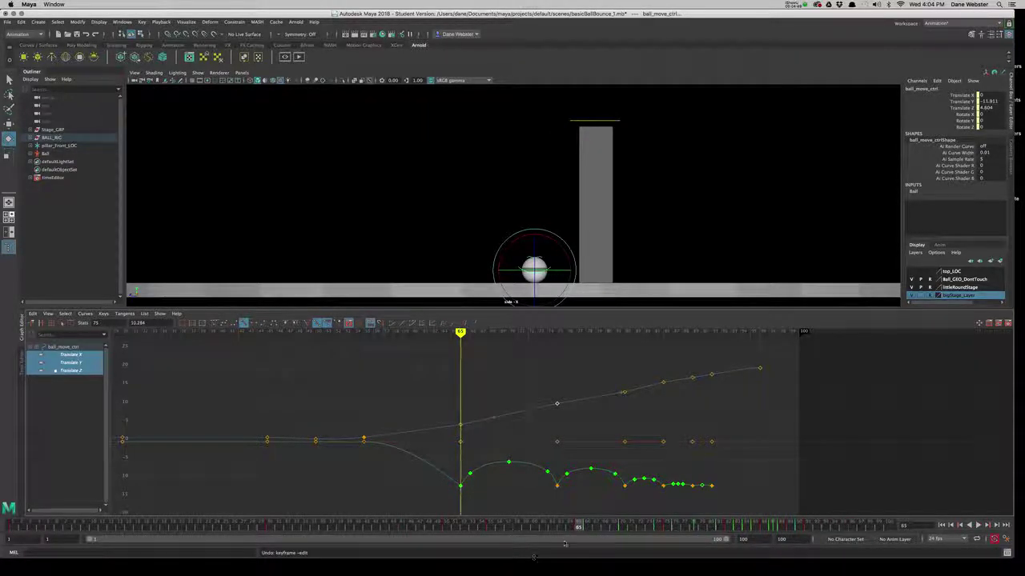
key("alt+v")
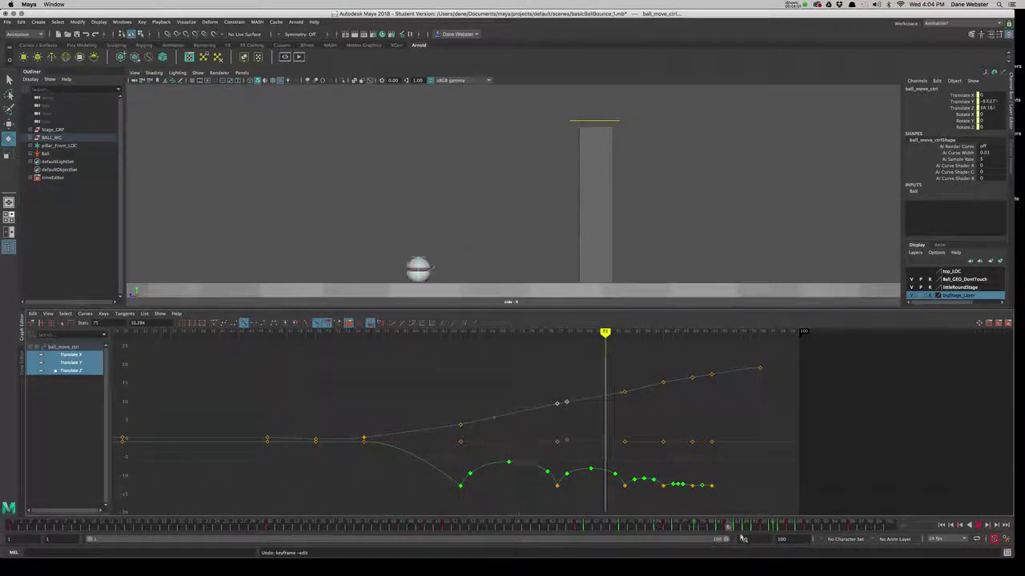
key("alt+v")
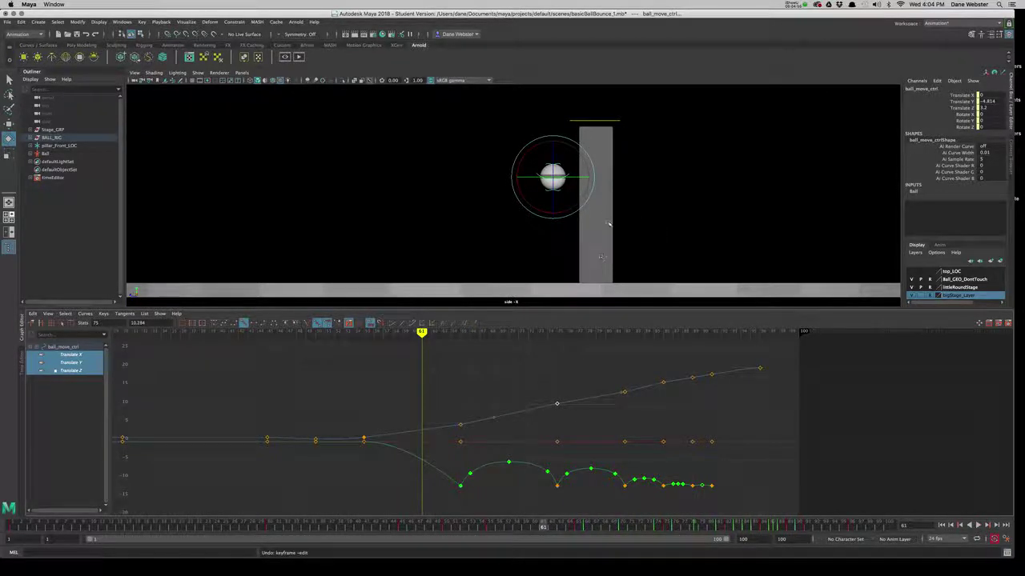
right_click_drag(608, 224, 698, 245, "alt")
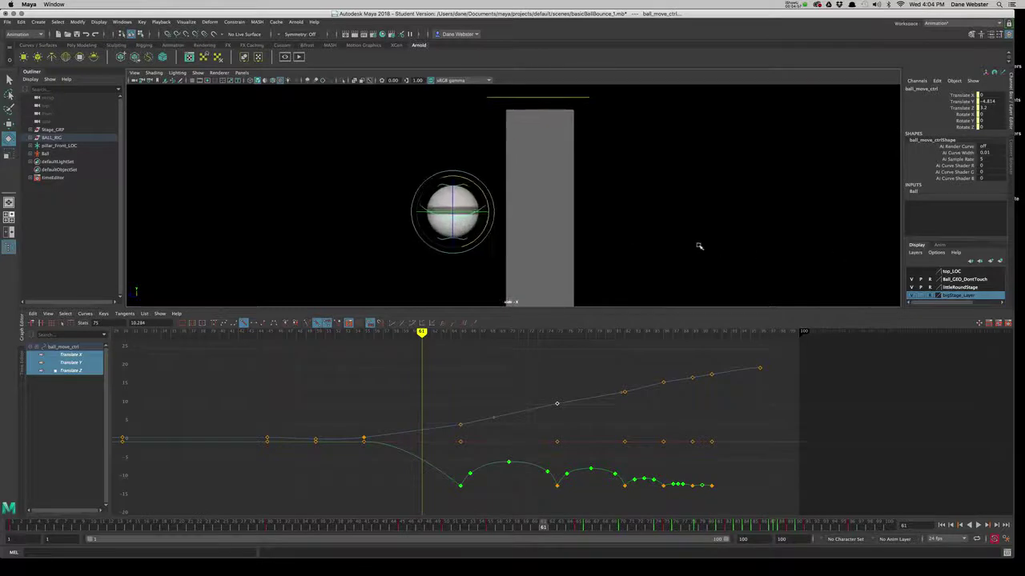
middle_click_drag(698, 246, 725, 306, "alt")
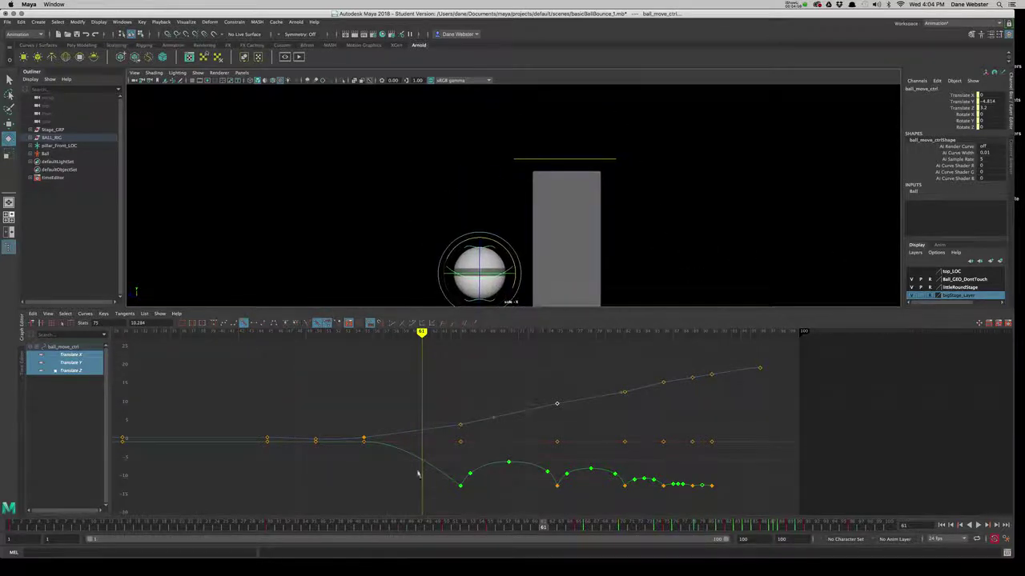
key("alt+v")
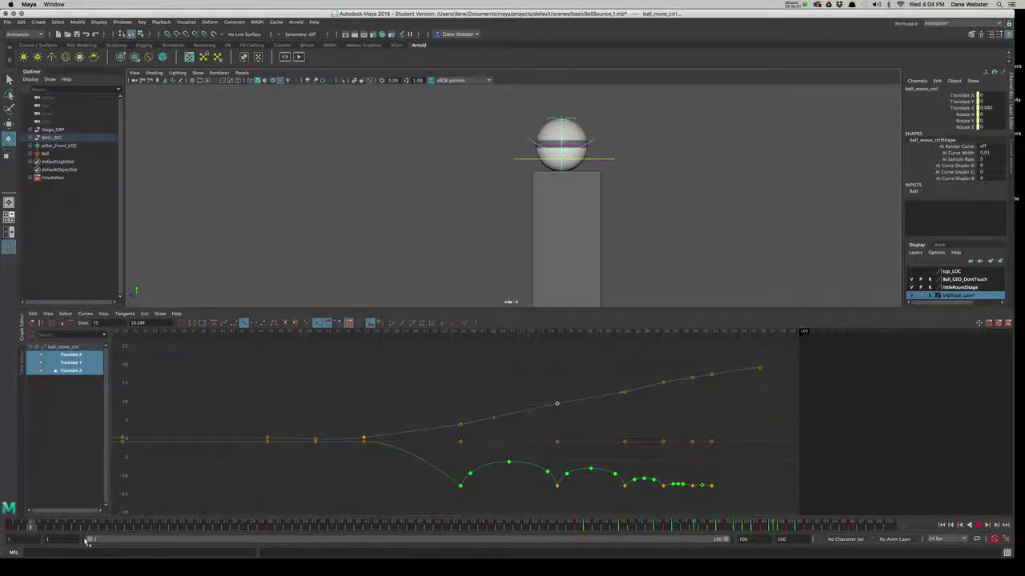
mouse_move(297, 527)
left_mouse_down()
mouse_move(403, 532)
mouse_move(457, 522)
left_mouse_up()
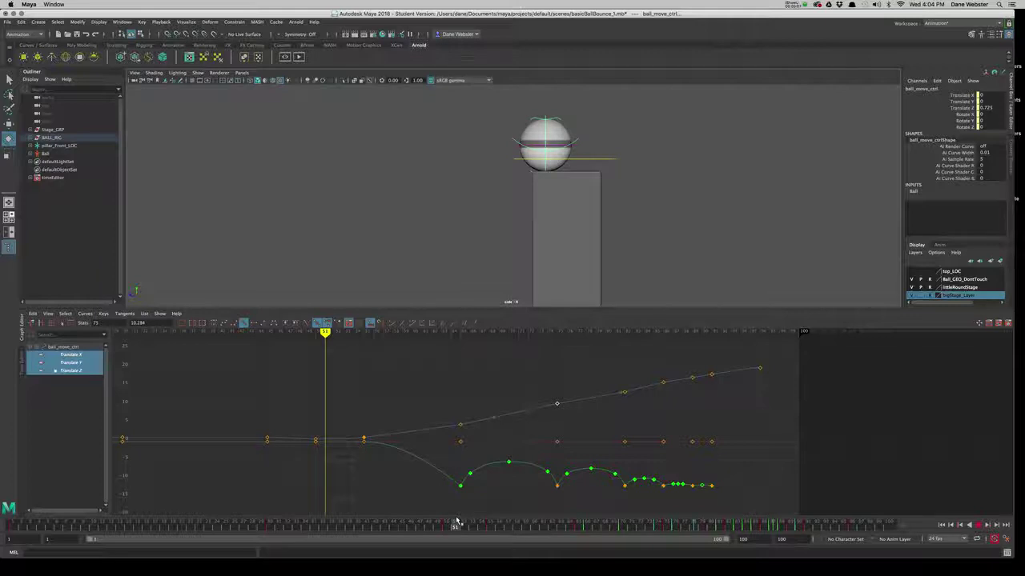
key("alt+v")
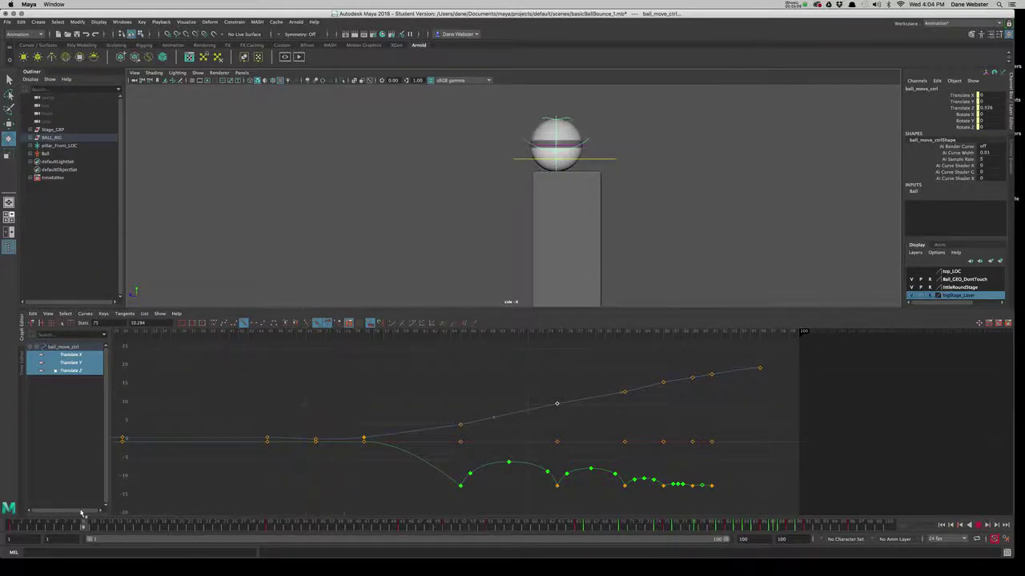
Step: Select ball_rotate_ctrl and key Rotate X, Y and Z at frame 1
key("alt+b")
left_click(659, 170)
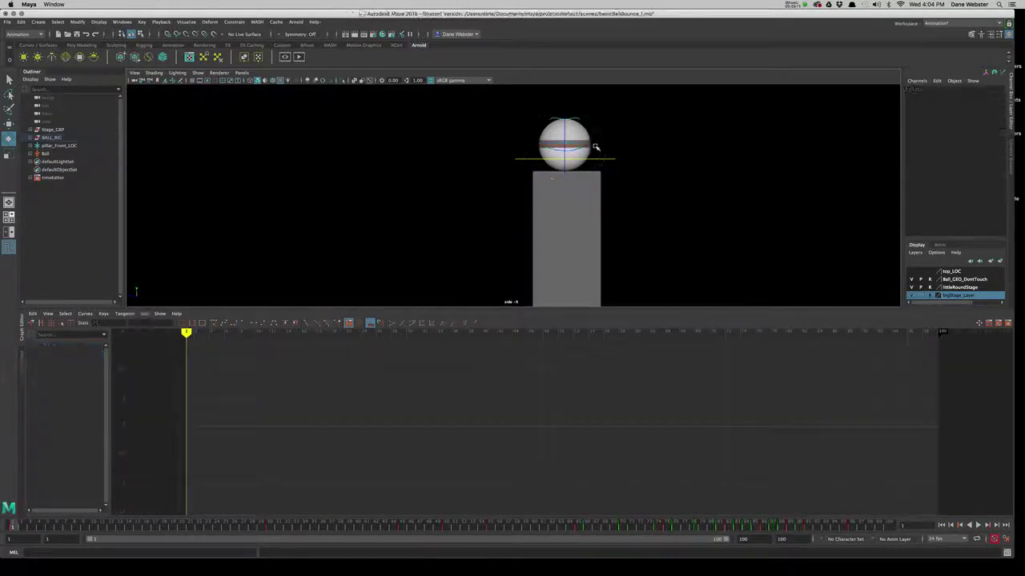
left_click(604, 157)
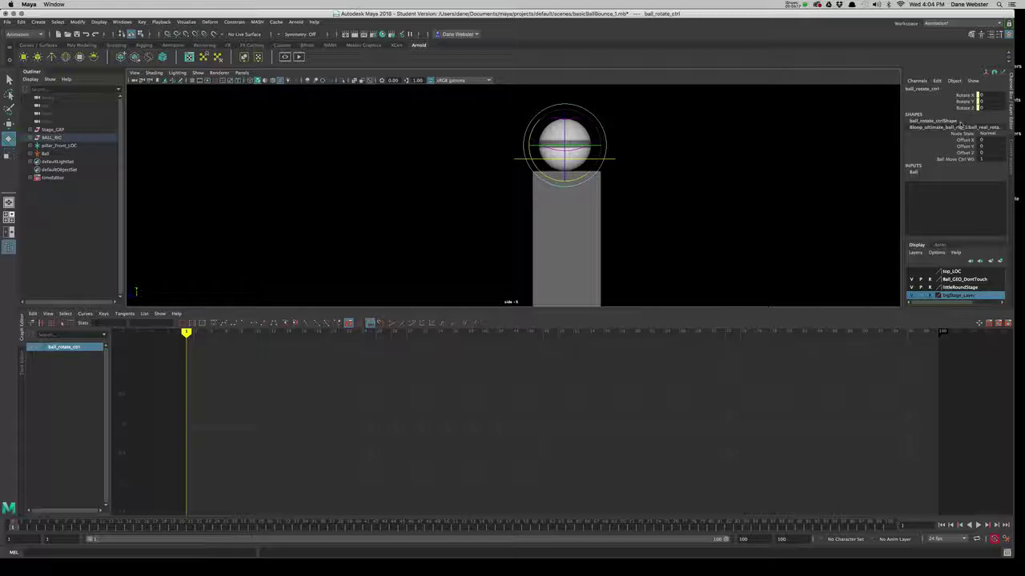
left_click_drag(965, 95, 965, 108)
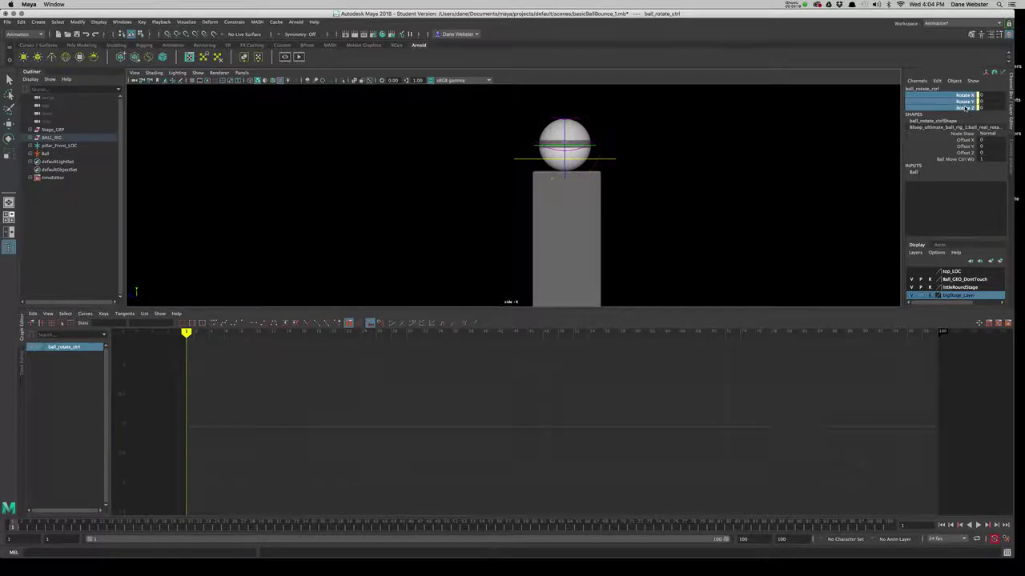
right_click(961, 104)
left_click(953, 119)
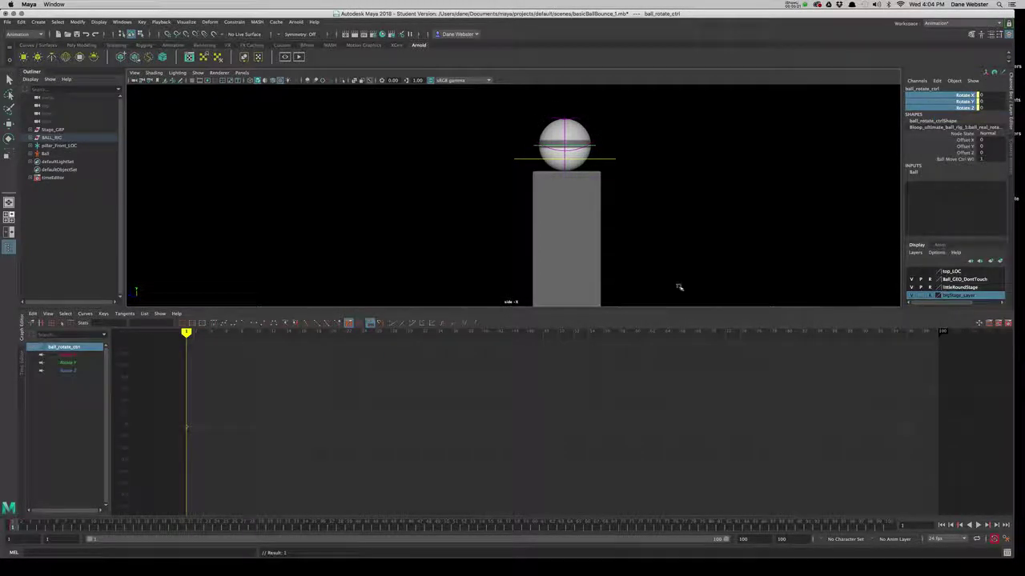
Step: At frame 30, roll the ball forward about 50.6 degrees and key Rotate X
mouse_move(14, 533)
left_mouse_down()
mouse_move(184, 550)
mouse_move(32, 535)
mouse_move(268, 538)
mouse_move(152, 525)
mouse_move(270, 525)
left_mouse_up()
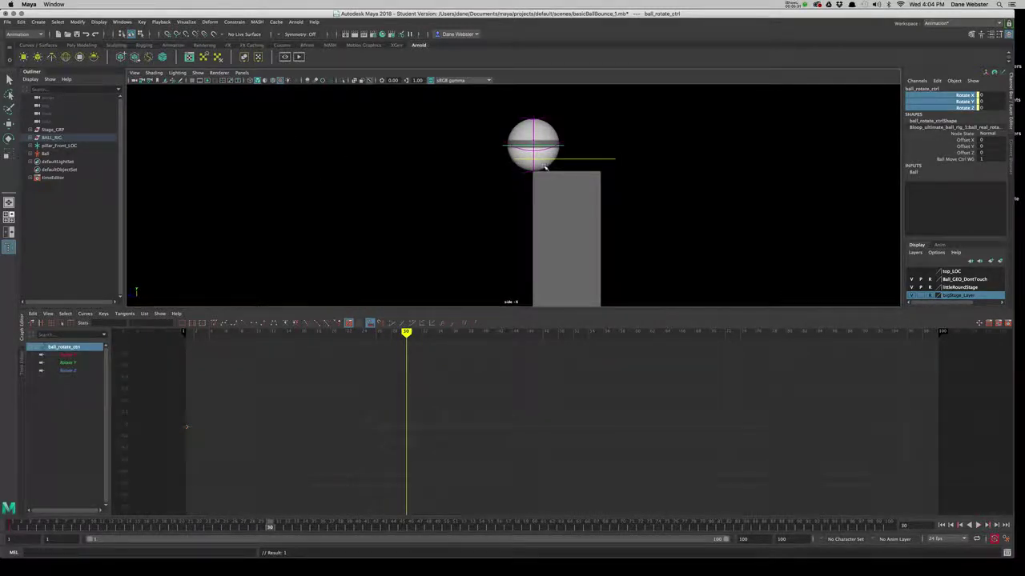
key("e")
left_click_drag(552, 178, 564, 150)
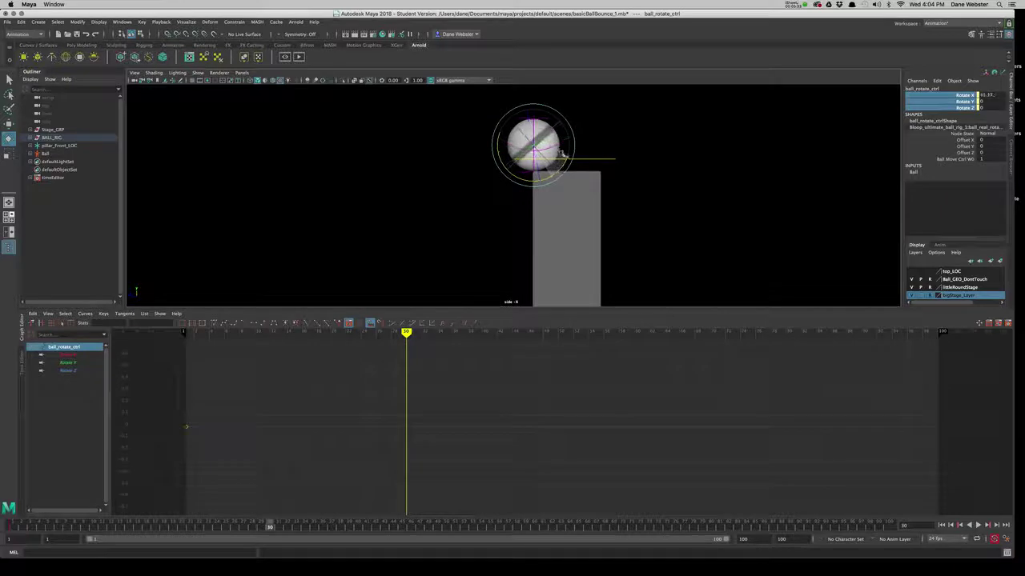
right_click(964, 102)
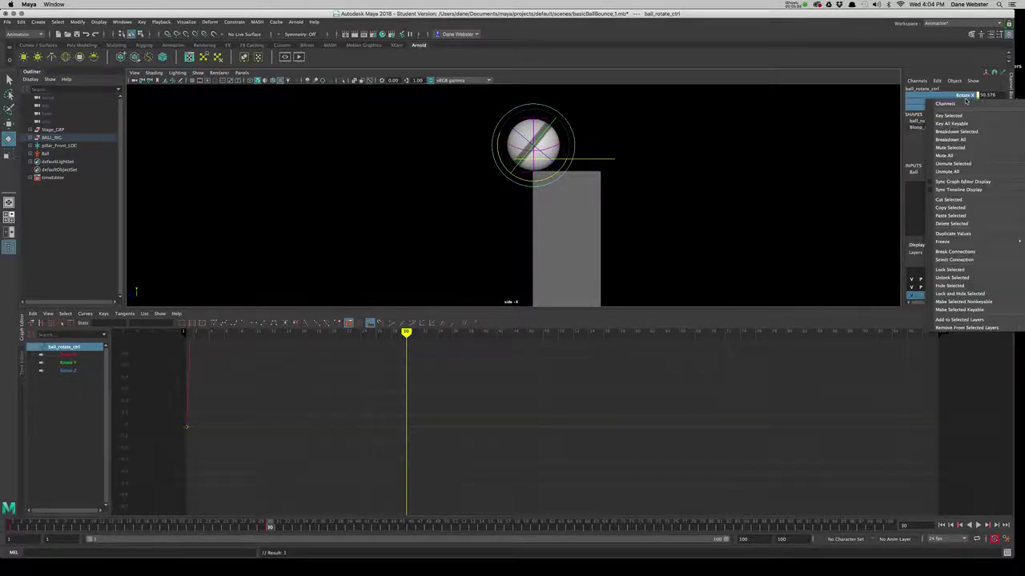
left_click(961, 116)
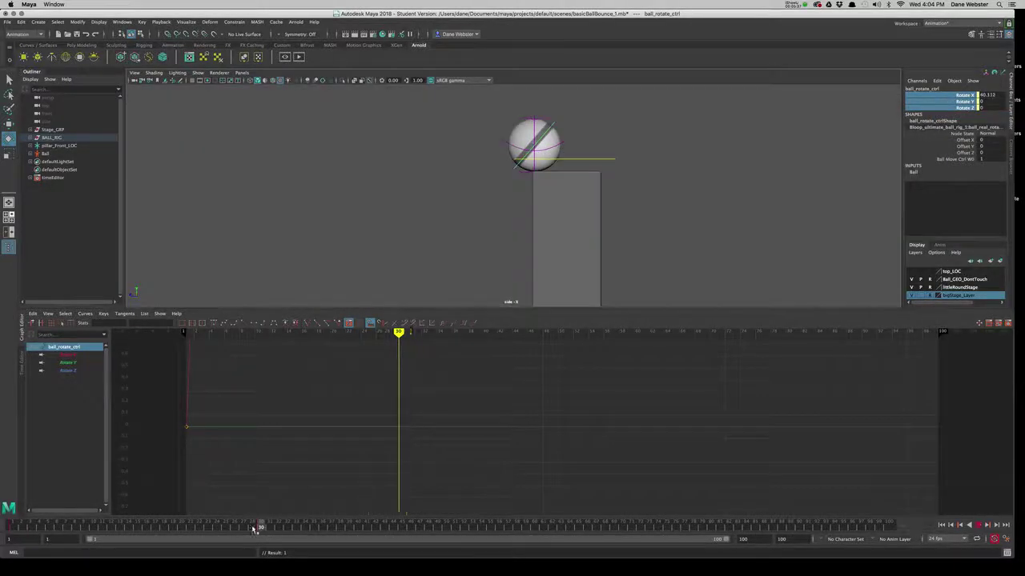
Step: Play back from the start, show only the Rotate X curve, and deselect the control
left_click_drag(269, 529, 24, 528)
key("alt+v")
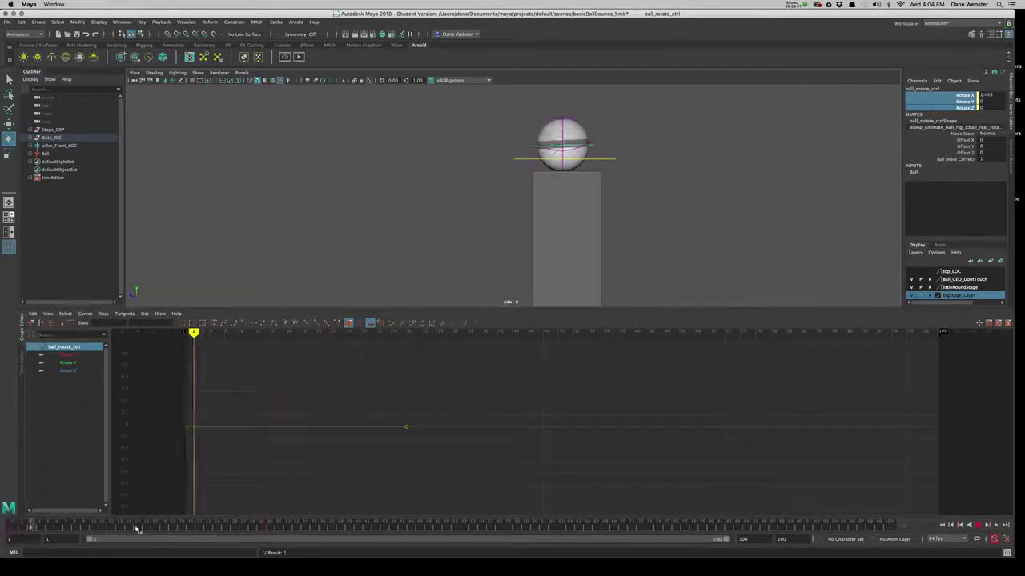
key("alt+b")
key("alt+v")
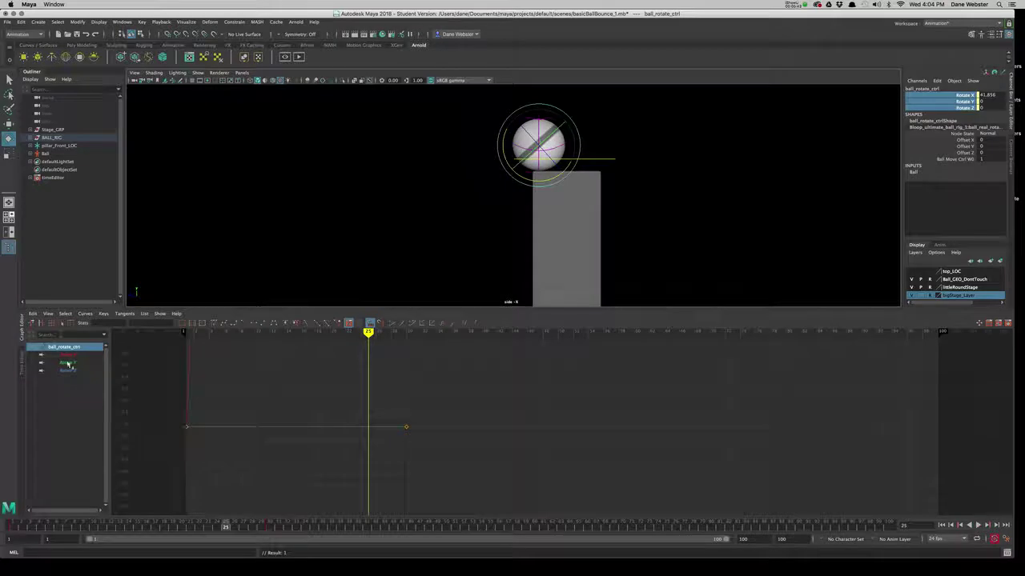
left_click(68, 355)
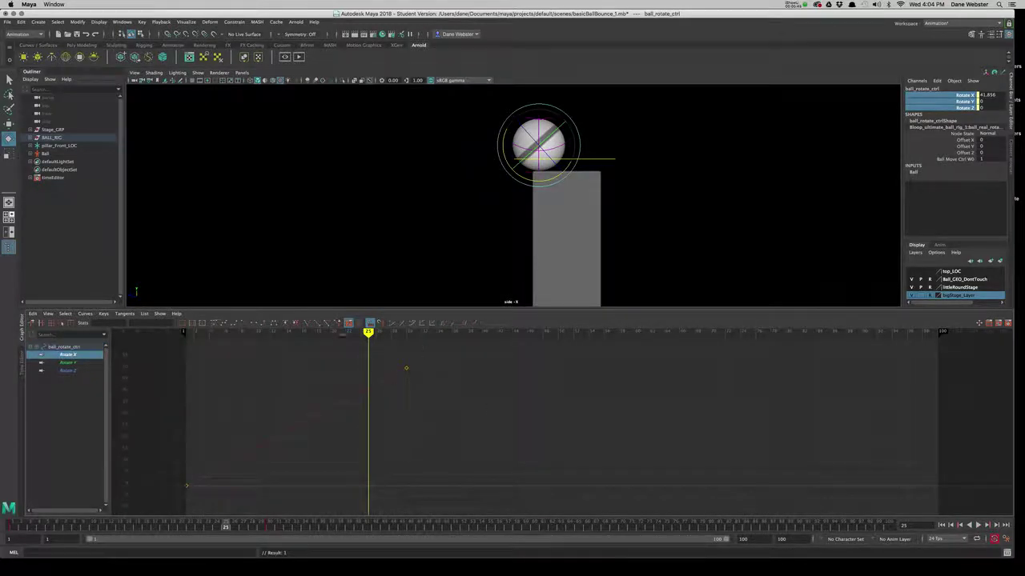
left_click(663, 160)
Step: Select ball_move_ctrl, show only Translate Z, and frame its frame-30 key
left_click(613, 164)
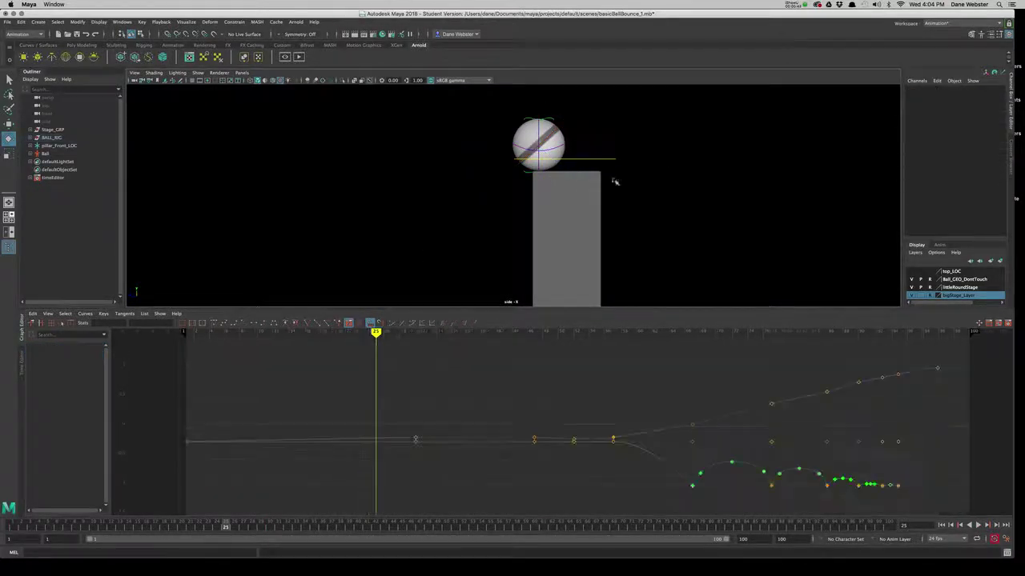
left_click(80, 371)
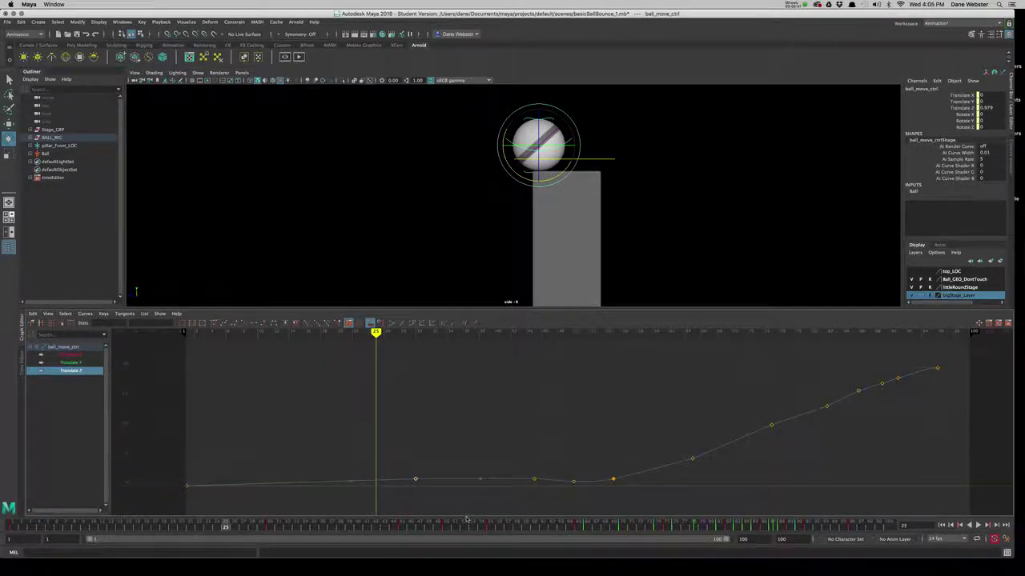
left_click(415, 479)
key("f")
scroll(567, 443, "down", 2)
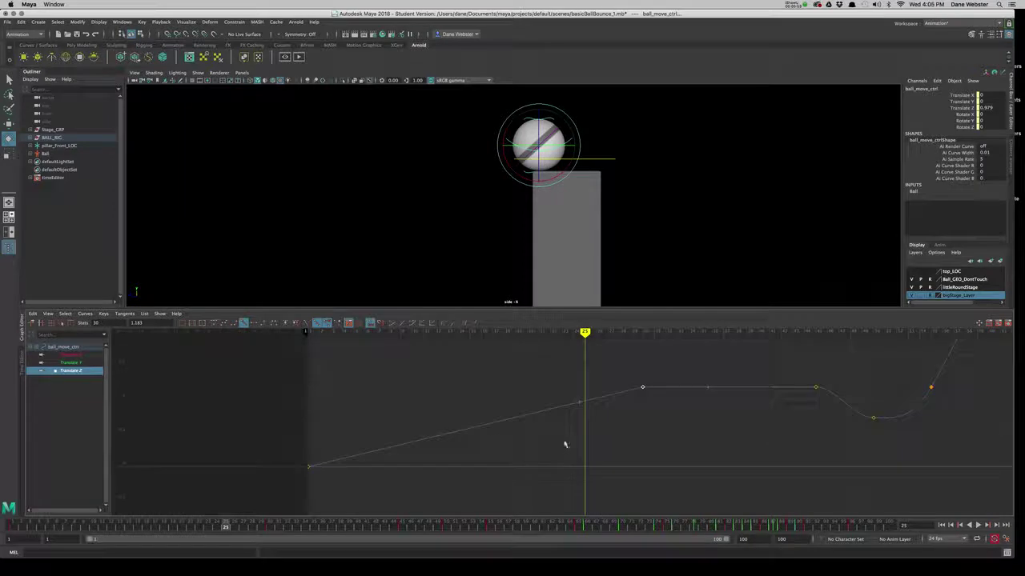
Step: Scrub and play through the opening frames, stopping at frame 30
left_click_drag(229, 528, 293, 530)
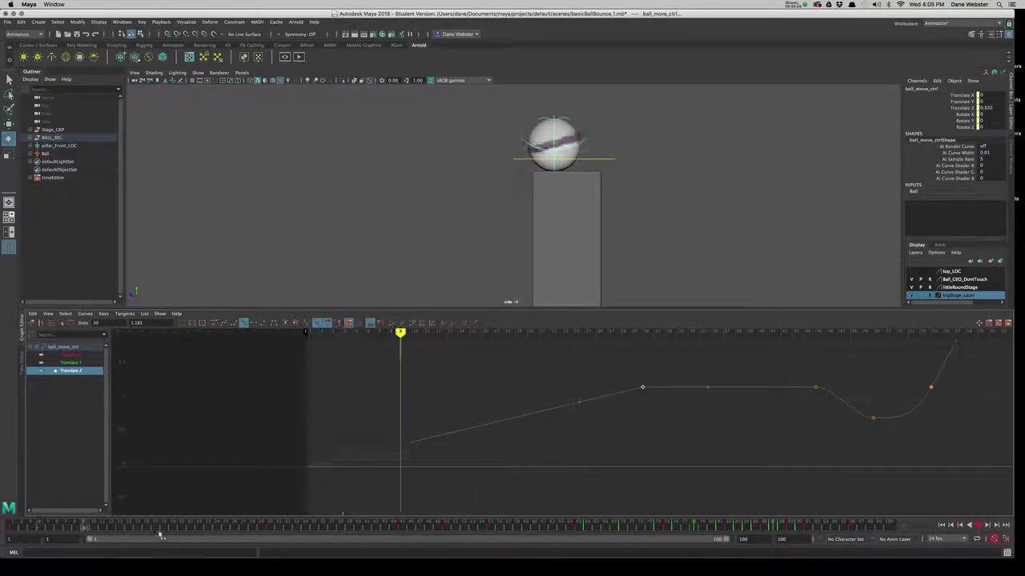
key("alt+v")
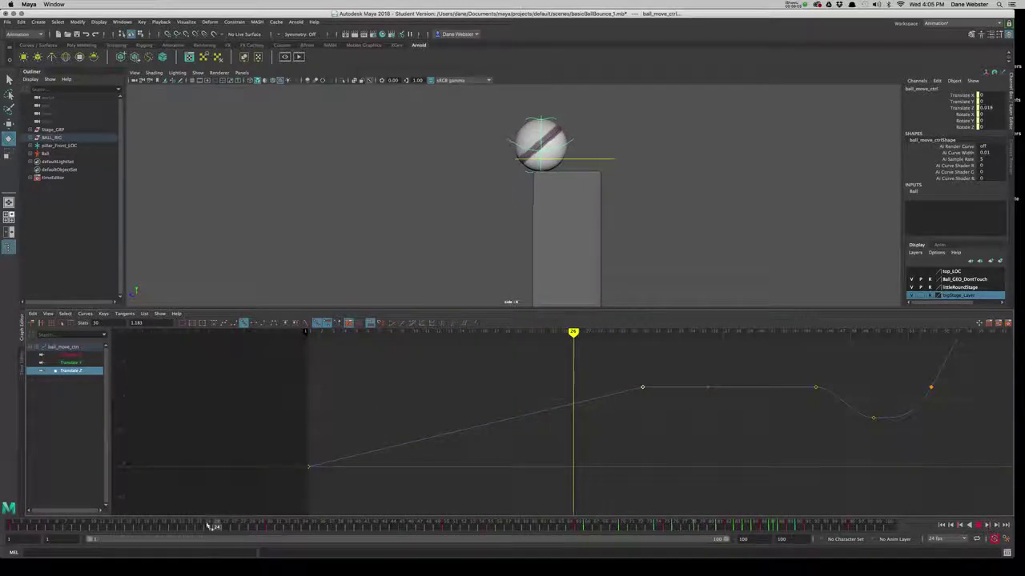
left_click_drag(380, 510, 271, 522)
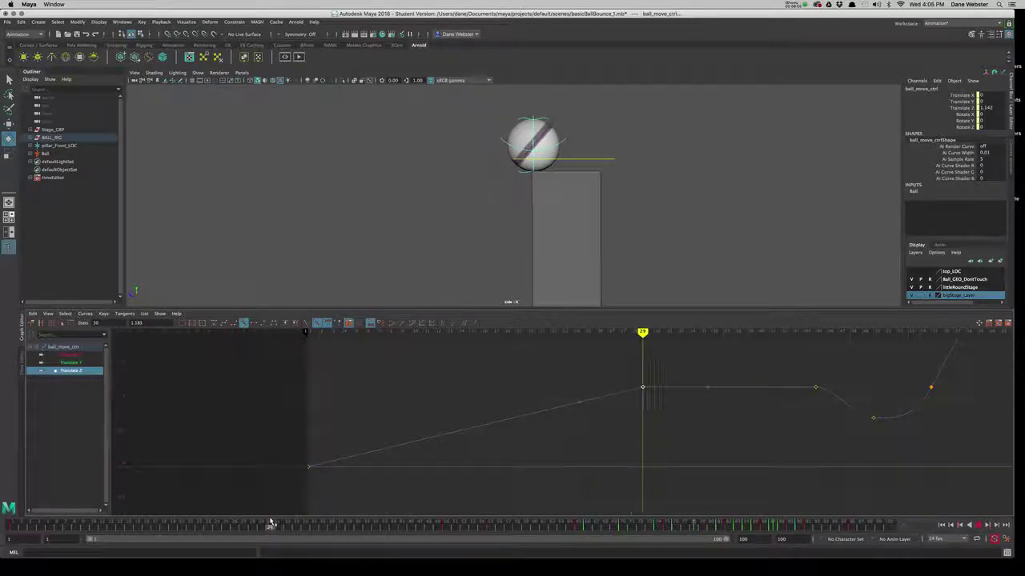
key("alt+b")
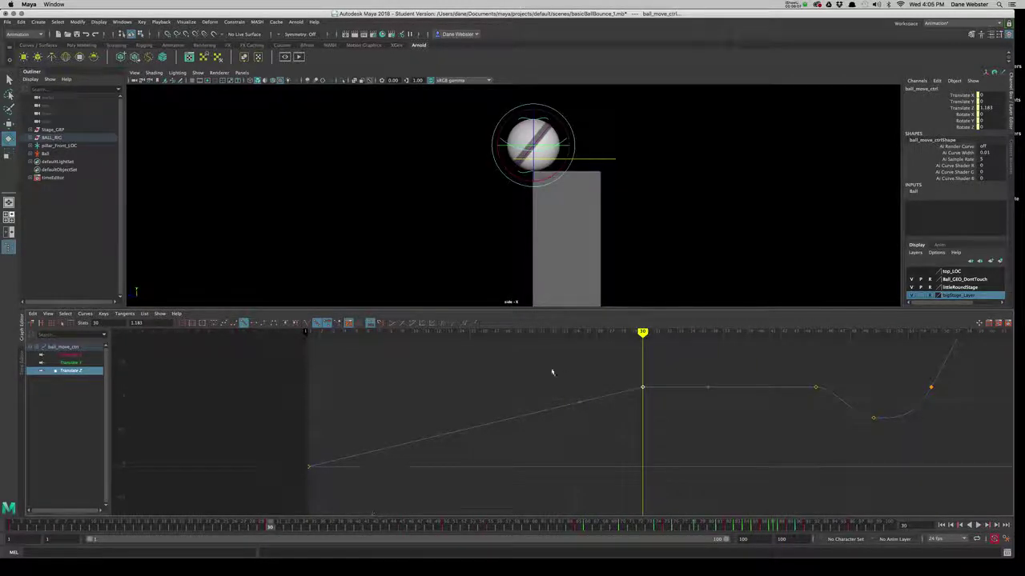
key("alt+b")
key("alt+v")
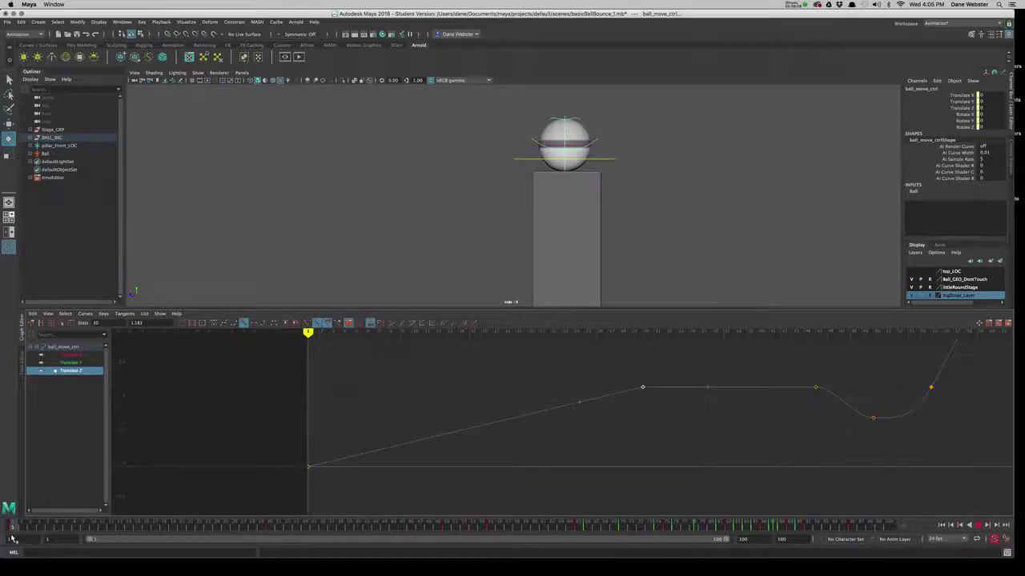
key("alt+v")
key("alt+b")
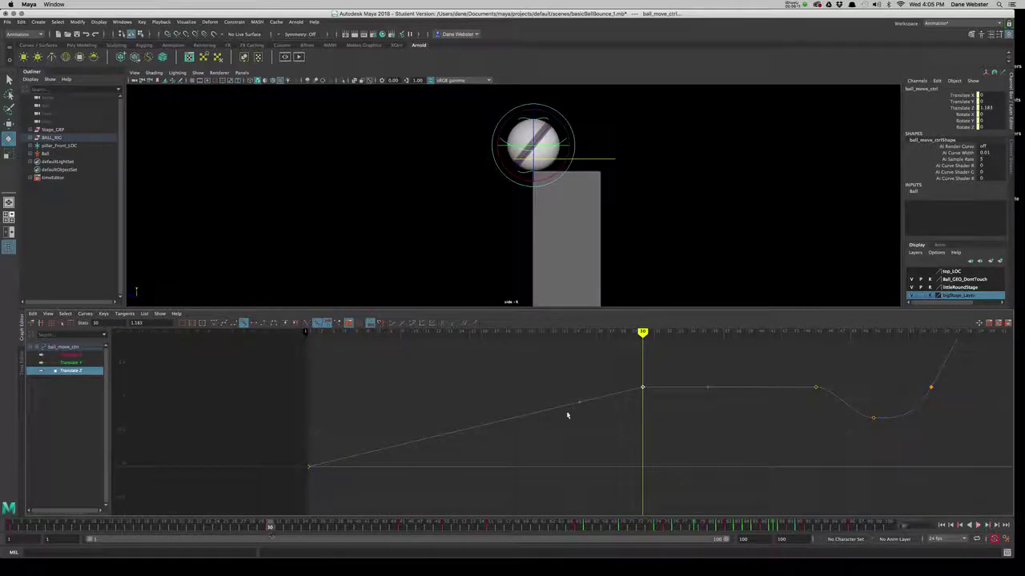
Step: Flatten the tangents on the first and frame-30 Translate Z keys, then scrub frames 1–30
left_click(253, 324)
left_click(254, 323)
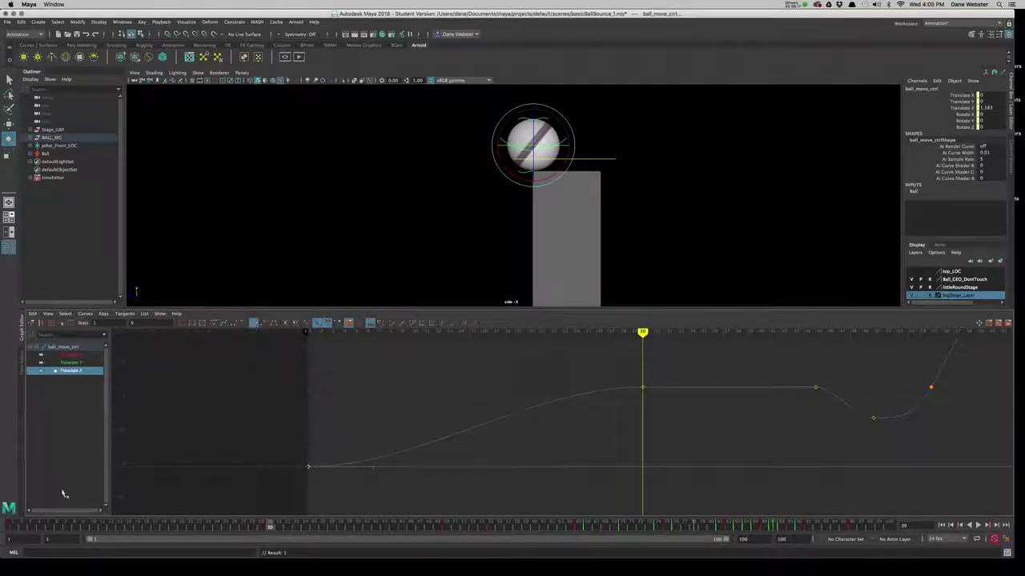
left_click_drag(29, 528, 254, 528)
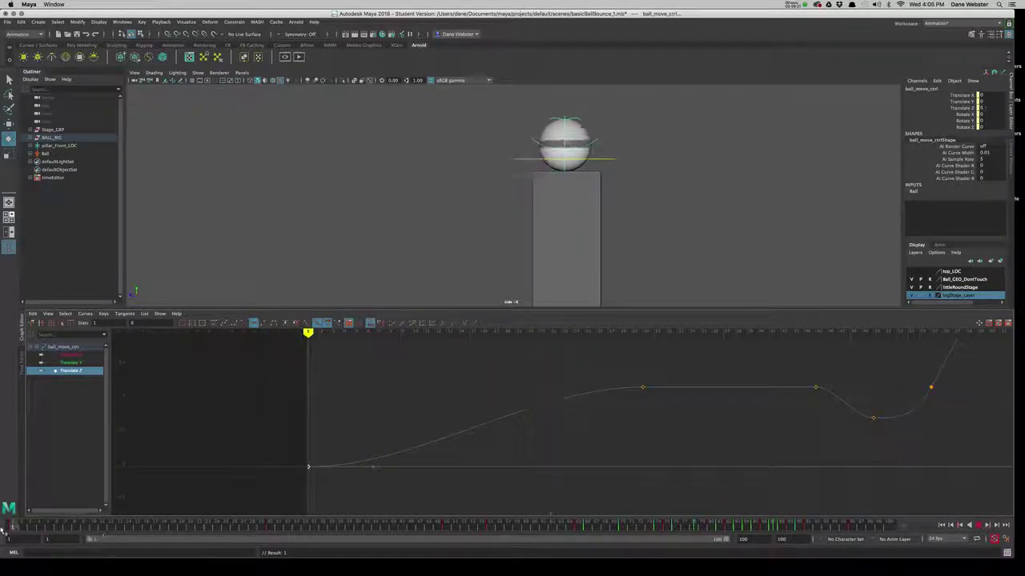
mouse_move(254, 528)
left_mouse_down()
mouse_move(72, 533)
mouse_move(240, 522)
mouse_move(255, 516)
mouse_move(158, 507)
mouse_move(273, 485)
left_mouse_up()
key("alt+b")
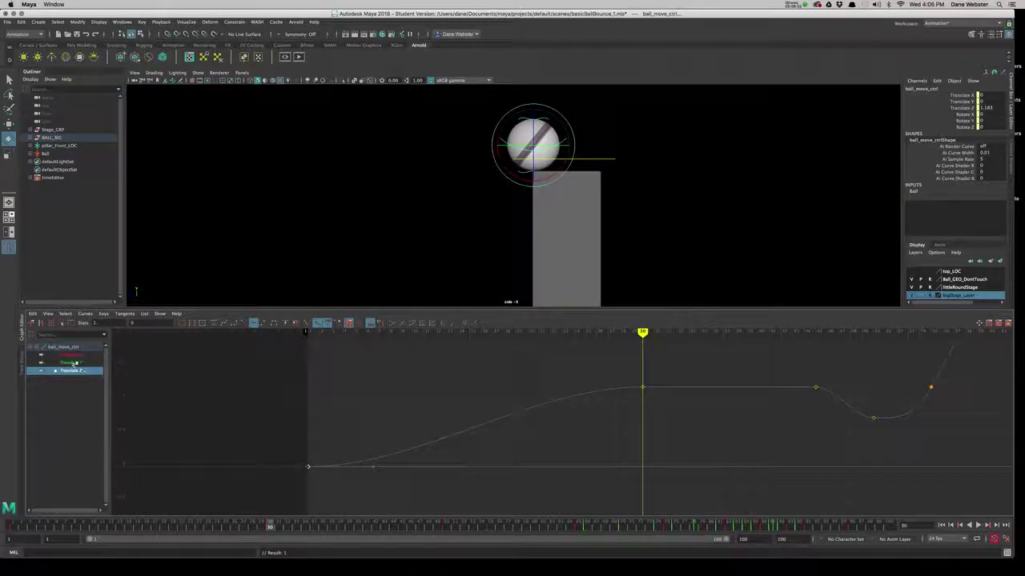
Step: Give ball_rotate_ctrl's Rotate X keys spline tangents and play back to about frame 36
left_click(651, 154)
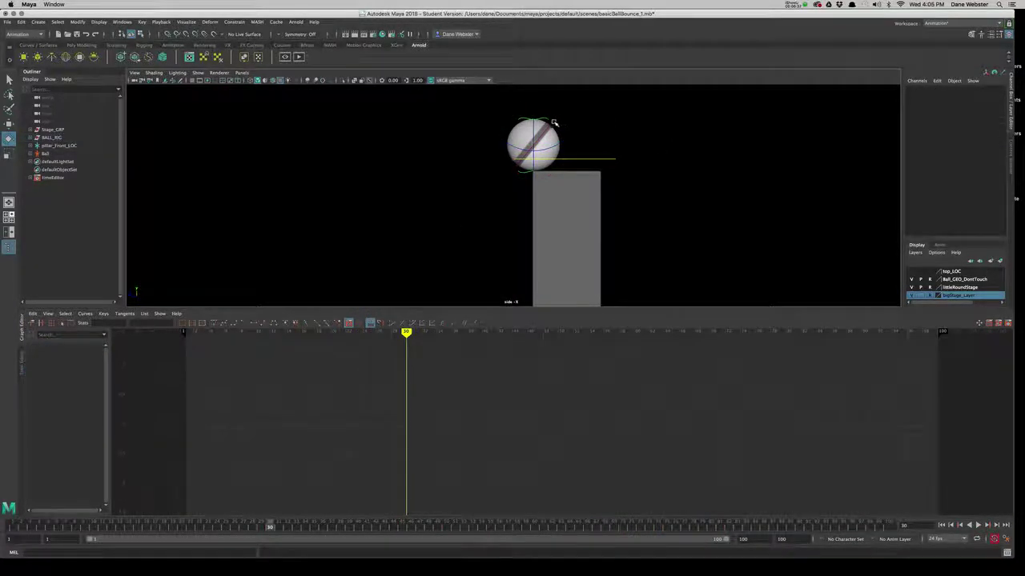
left_click_drag(549, 149, 625, 160)
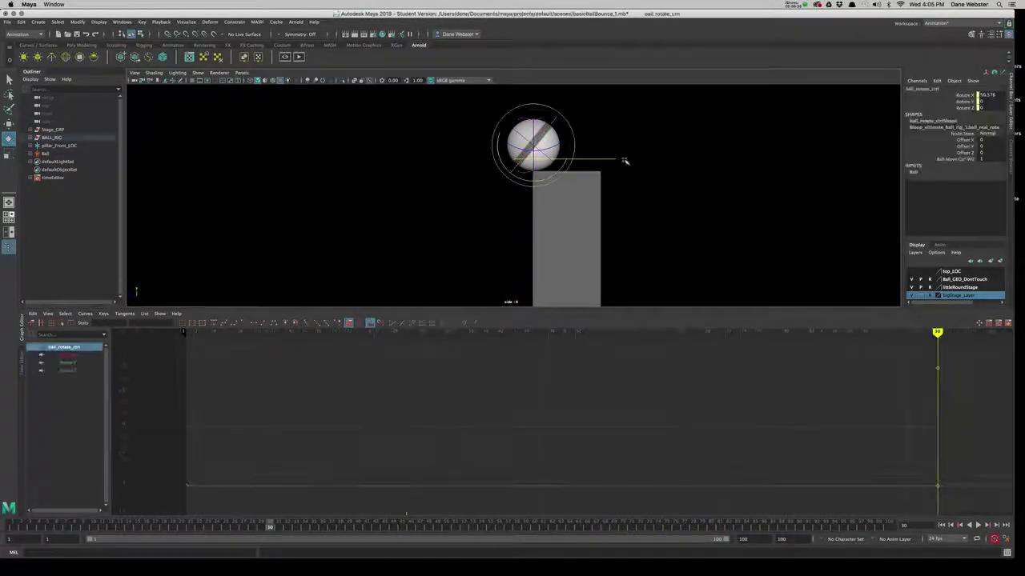
left_click(71, 356)
left_click_drag(912, 354, 947, 390)
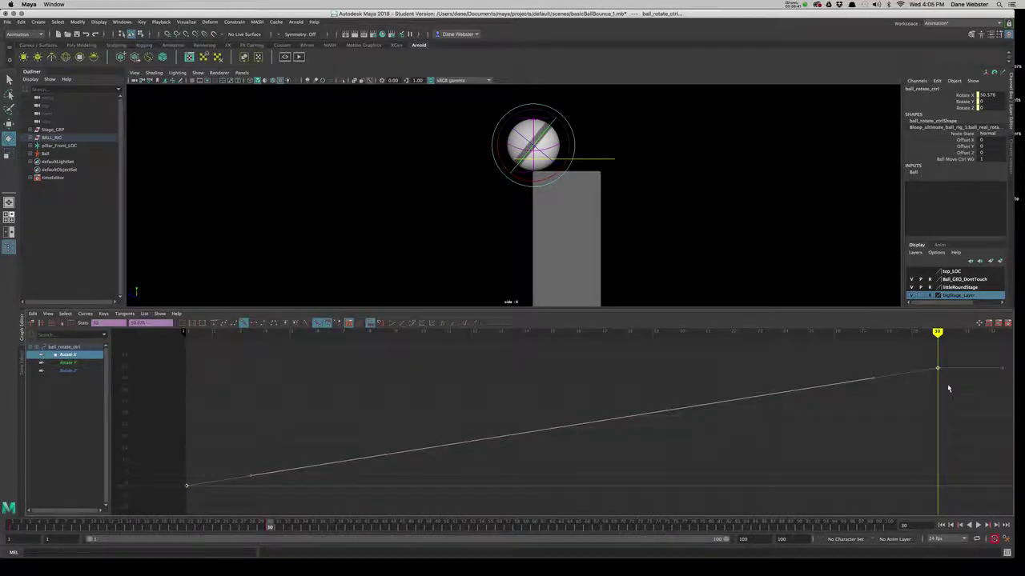
left_click(253, 324)
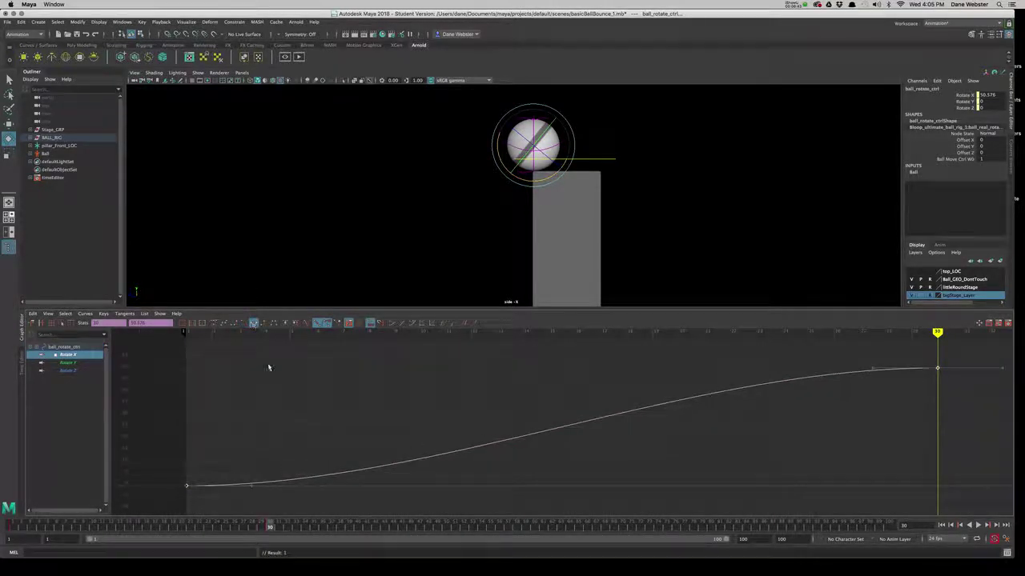
key("alt+b")
key("alt+v")
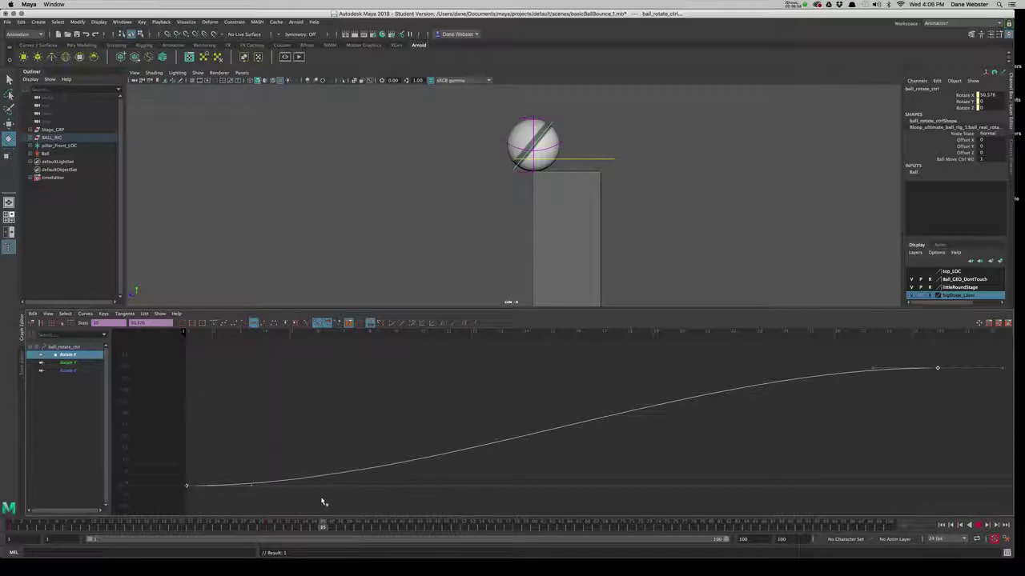
key("Escape")
scroll(486, 407, "down", 3)
Step: Pan the graph past frame 30 and key the rotation channels at frame 46
middle_click_drag(485, 408, 295, 495, "alt")
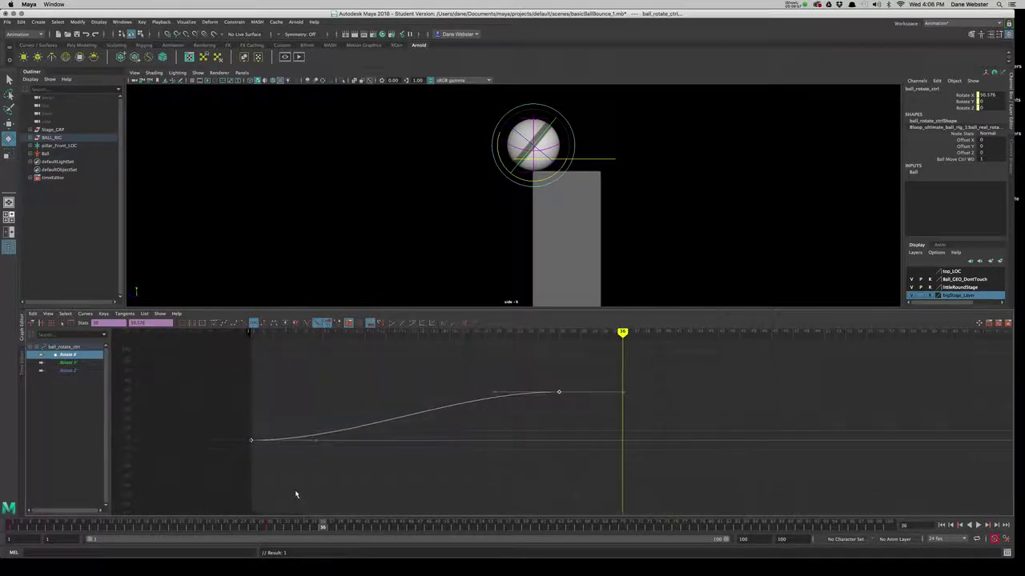
mouse_move(274, 529)
left_mouse_down()
mouse_move(421, 528)
mouse_move(411, 528)
left_mouse_up()
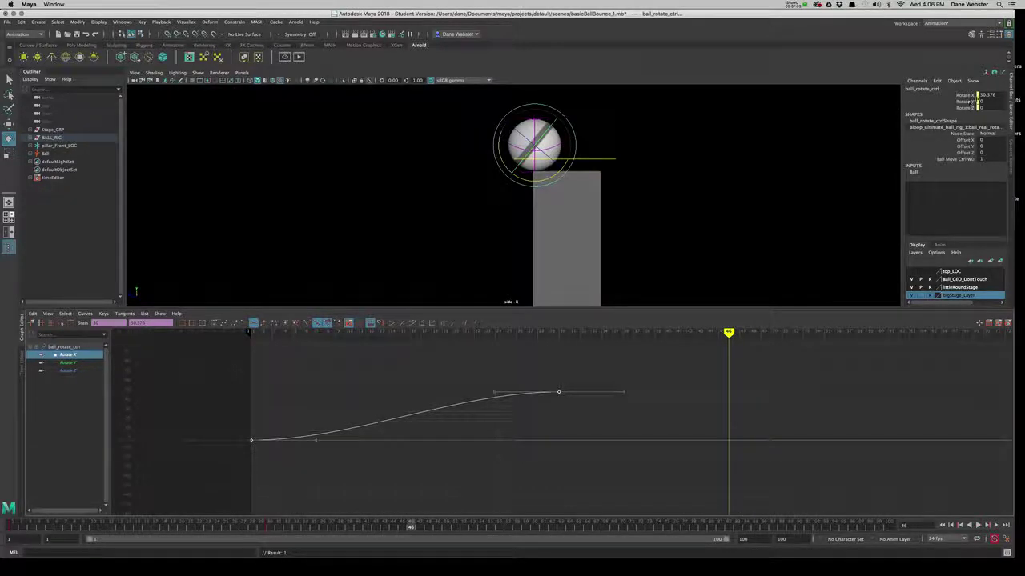
left_click_drag(971, 96, 971, 107)
right_click(968, 107)
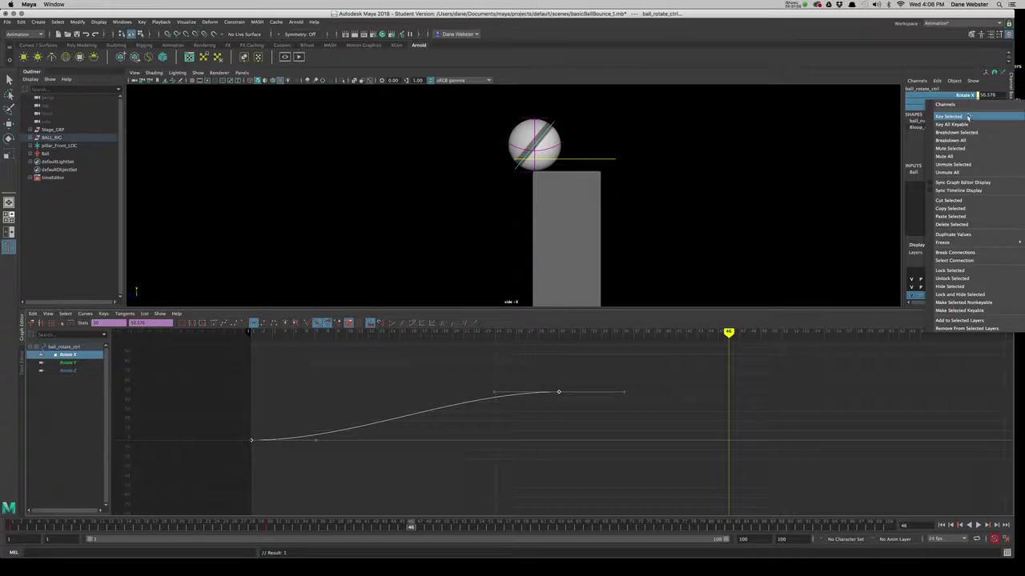
left_click(961, 104)
mouse_move(408, 524)
left_mouse_down()
mouse_move(451, 531)
mouse_move(441, 531)
left_mouse_up()
Step: At frame 50, roll the ball back to Rotate X 27.027 and key it
key("alt+b")
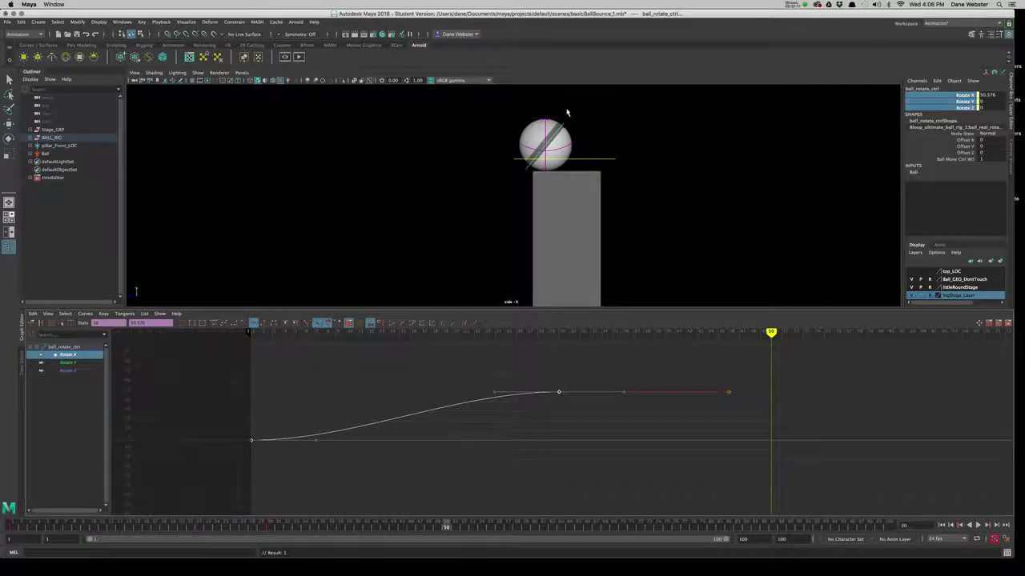
key("e")
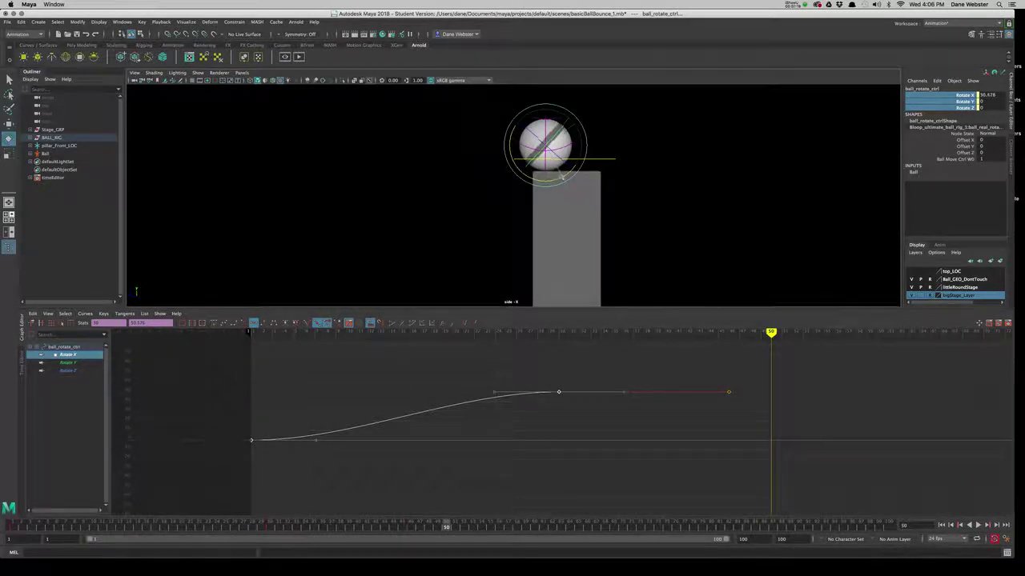
mouse_move(563, 128)
left_mouse_down()
mouse_move(552, 181)
mouse_move(560, 186)
left_mouse_up()
key("s")
right_click(944, 96)
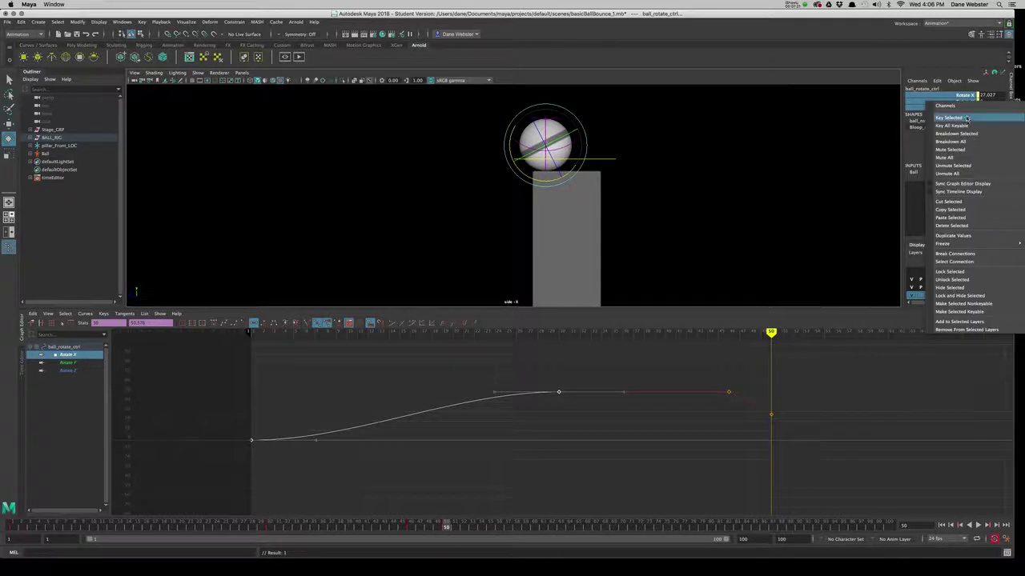
left_click(968, 104)
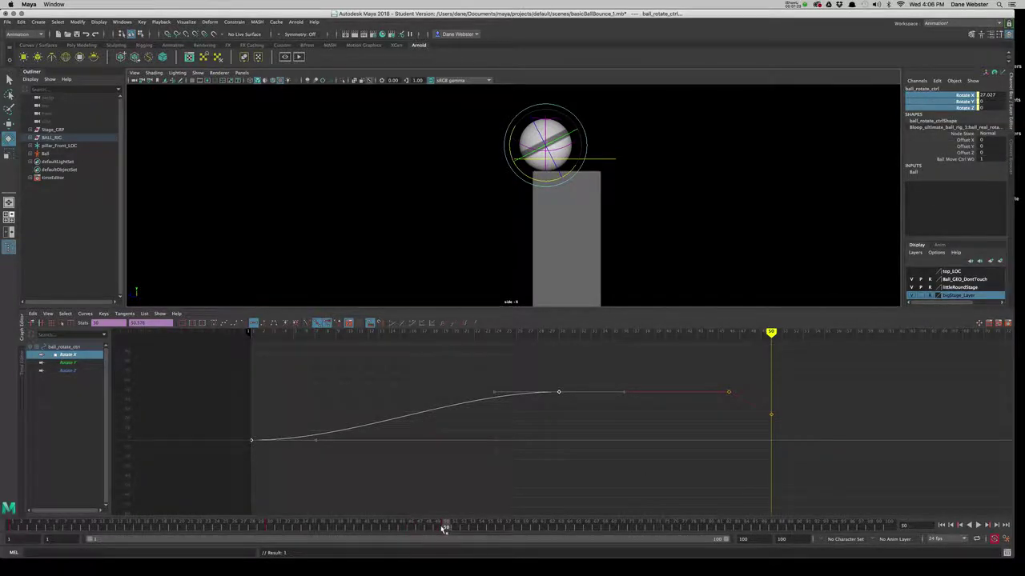
mouse_move(446, 529)
left_mouse_down()
mouse_move(412, 531)
mouse_move(454, 530)
mouse_move(412, 530)
mouse_move(446, 534)
left_mouse_up()
key("q")
left_click(571, 141, "shift")
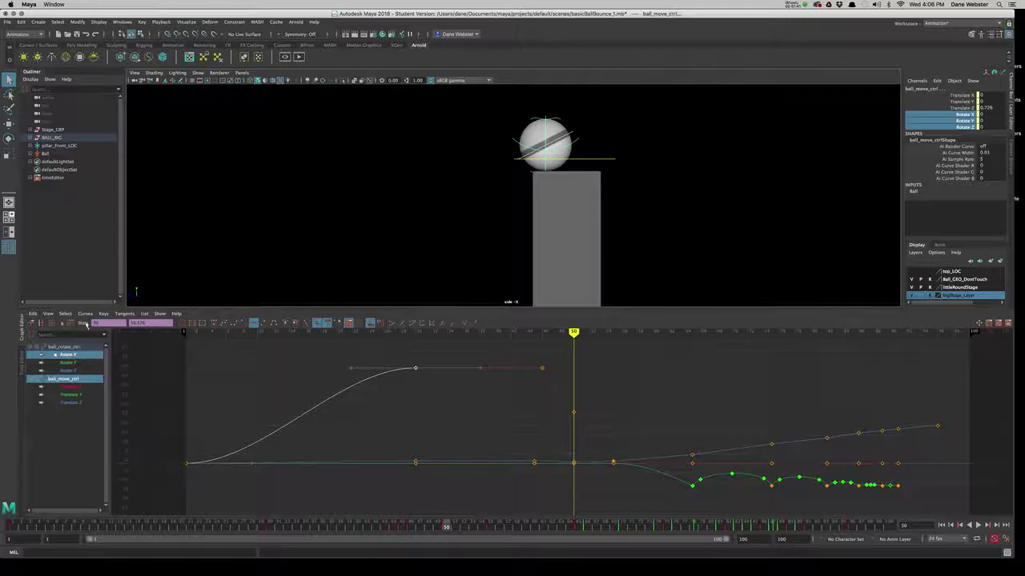
Step: Show only Rotate X and Translate Z in Normalized View, zoomed to fit
left_click(50, 313)
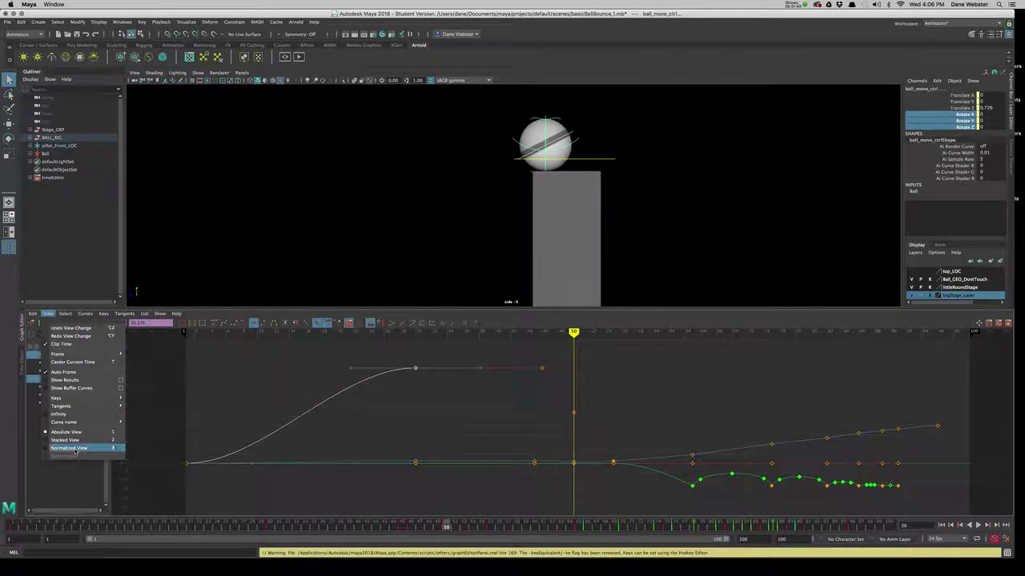
left_click(76, 449)
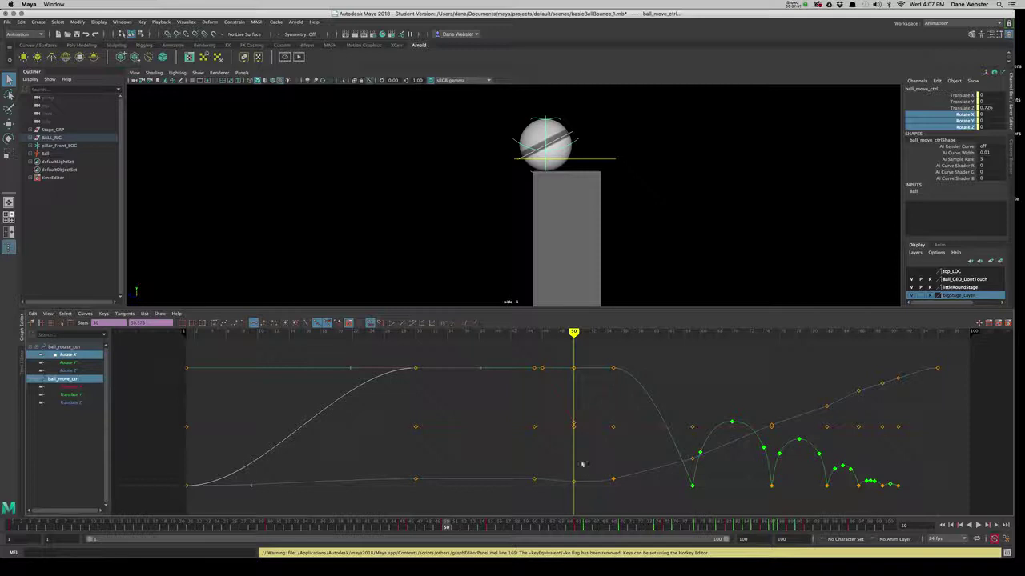
left_click(72, 404)
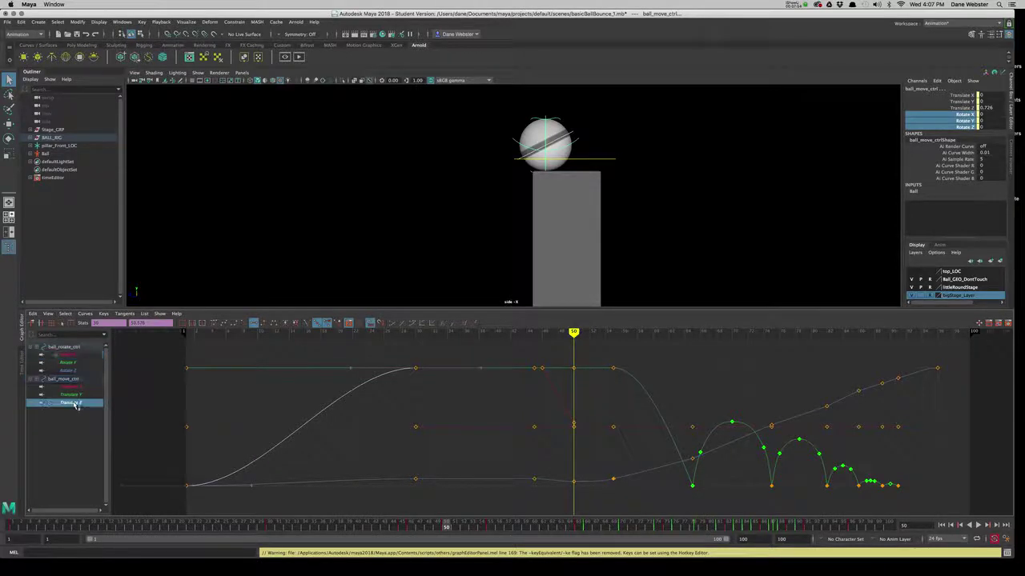
left_click(68, 354)
left_click(72, 403, "ctrl")
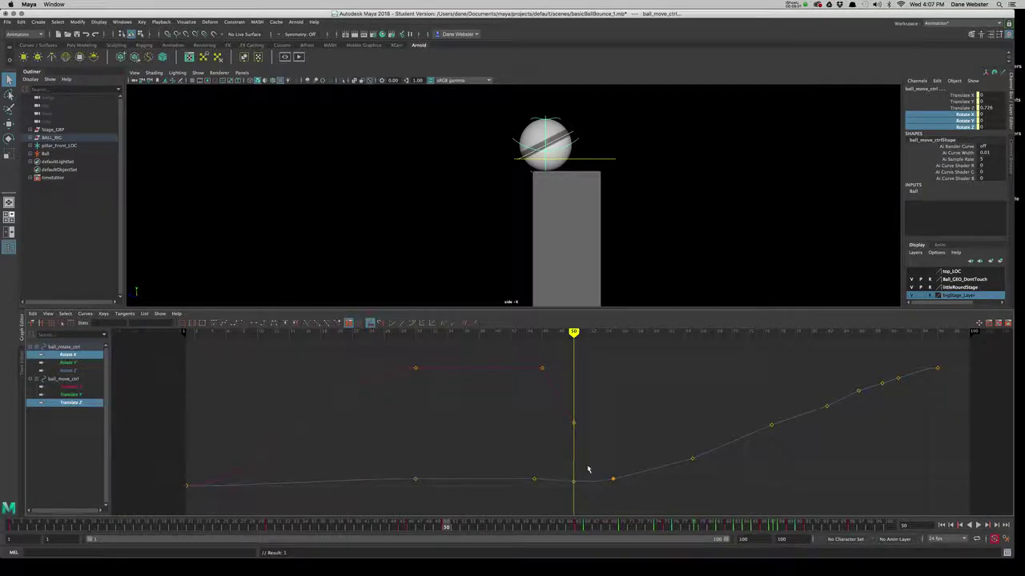
right_click_drag(588, 469, 479, 415, "alt")
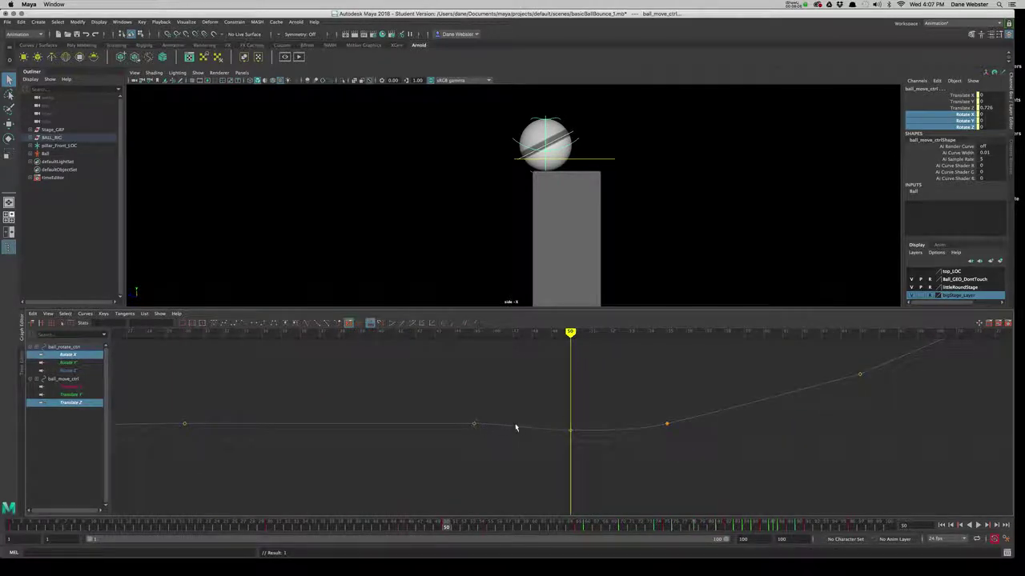
right_click_drag(645, 431, 606, 414, "alt")
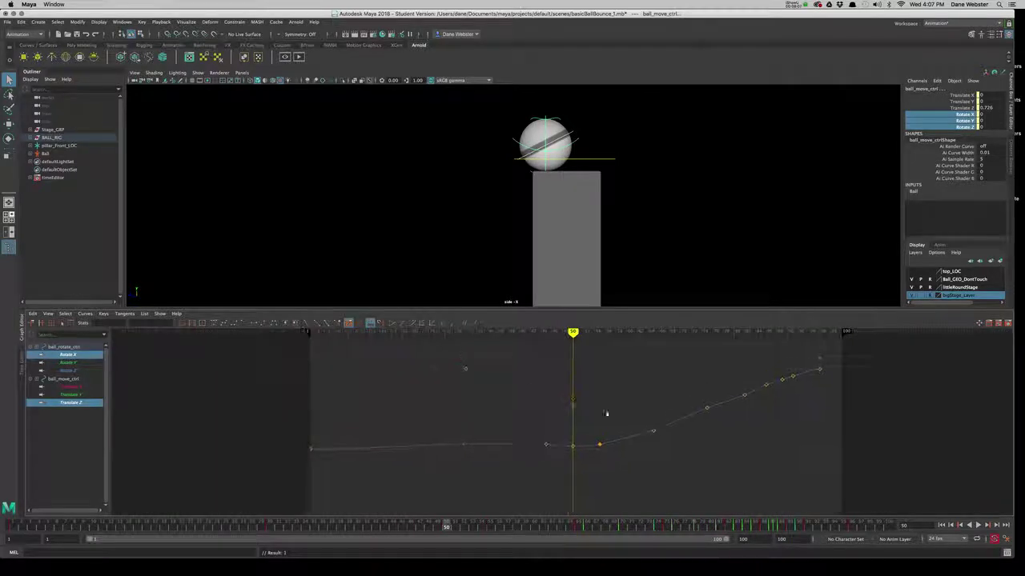
Step: Flatten the tangents of the two Rotate X keys near frame 50 and scrub around them
left_click_drag(543, 366, 577, 410)
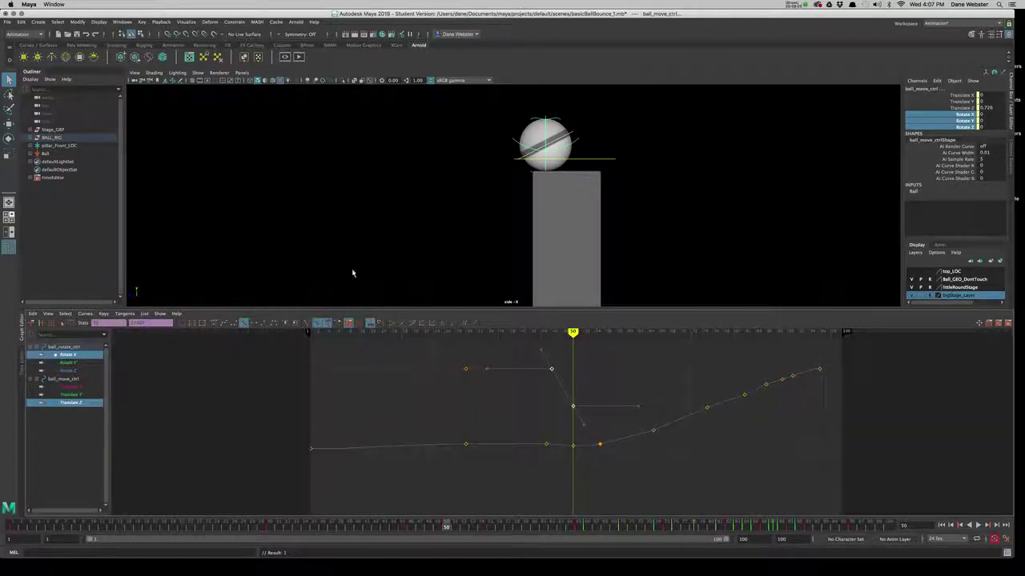
left_click(252, 323)
mouse_move(446, 530)
left_mouse_down()
mouse_move(458, 531)
mouse_move(411, 530)
left_mouse_up()
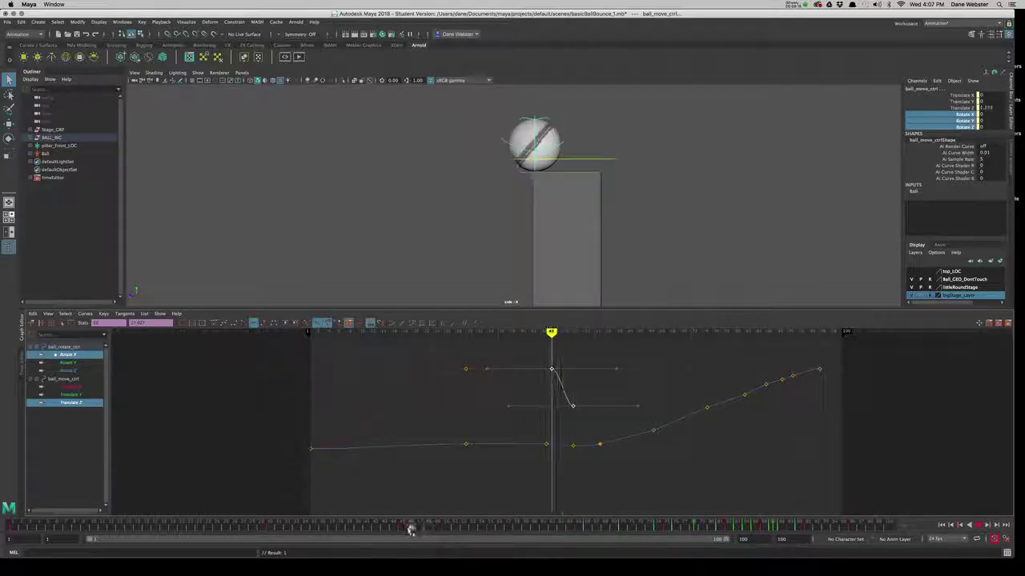
left_click_drag(412, 530, 411, 530)
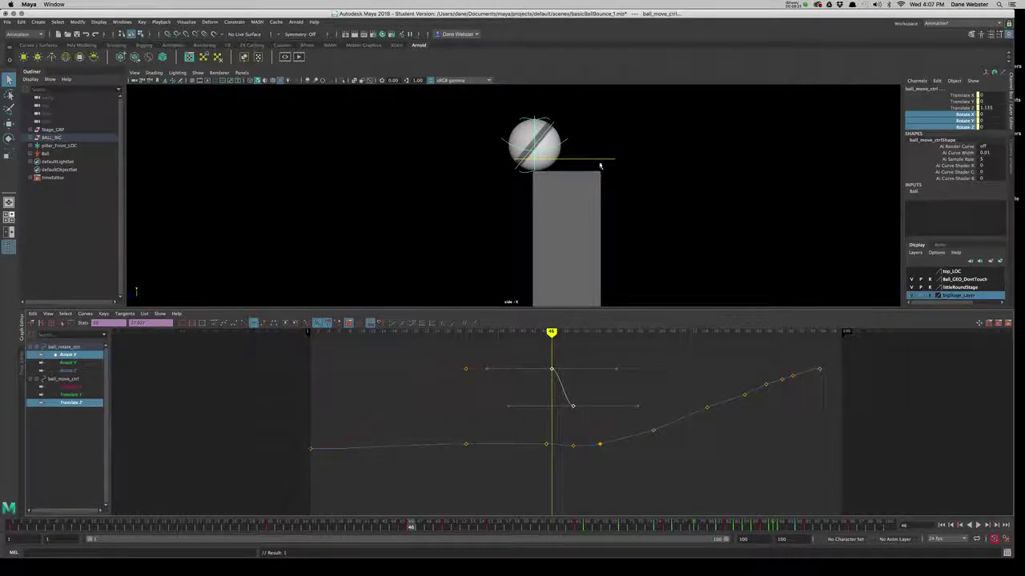
key("a")
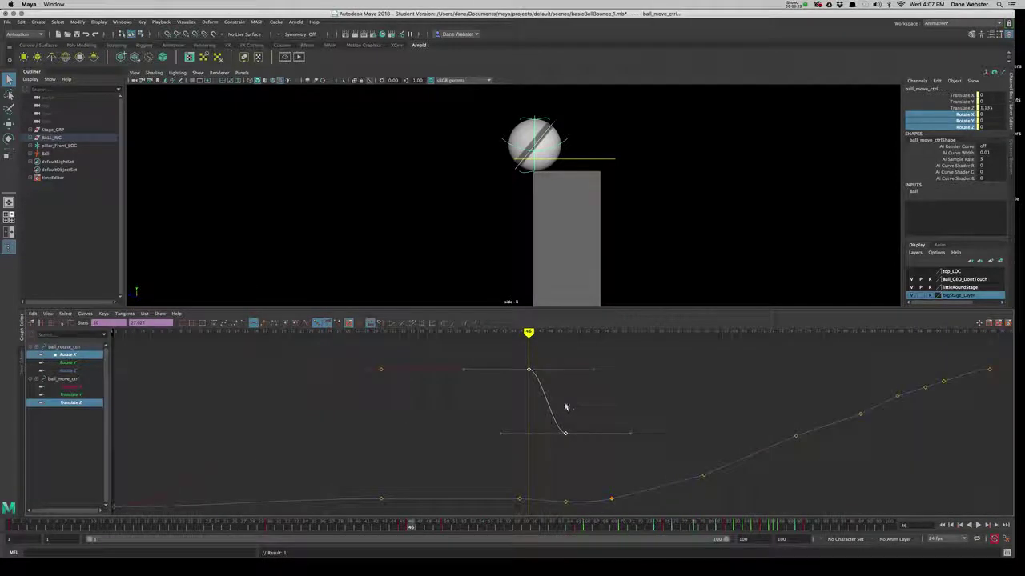
Step: Review the roll across frames 45–47, then deselect the keys and the ball control
left_click(403, 530)
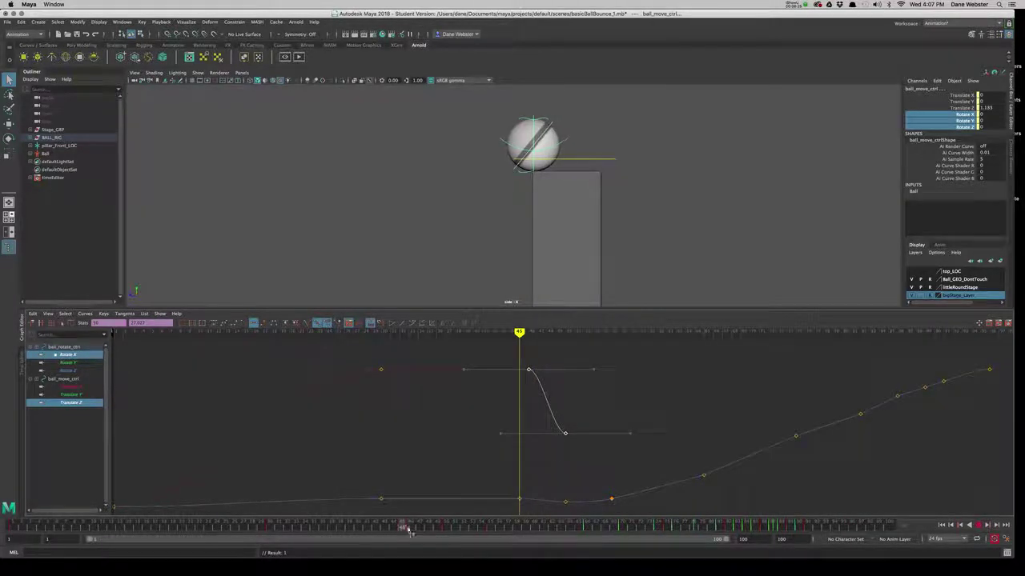
left_click_drag(408, 531, 411, 530)
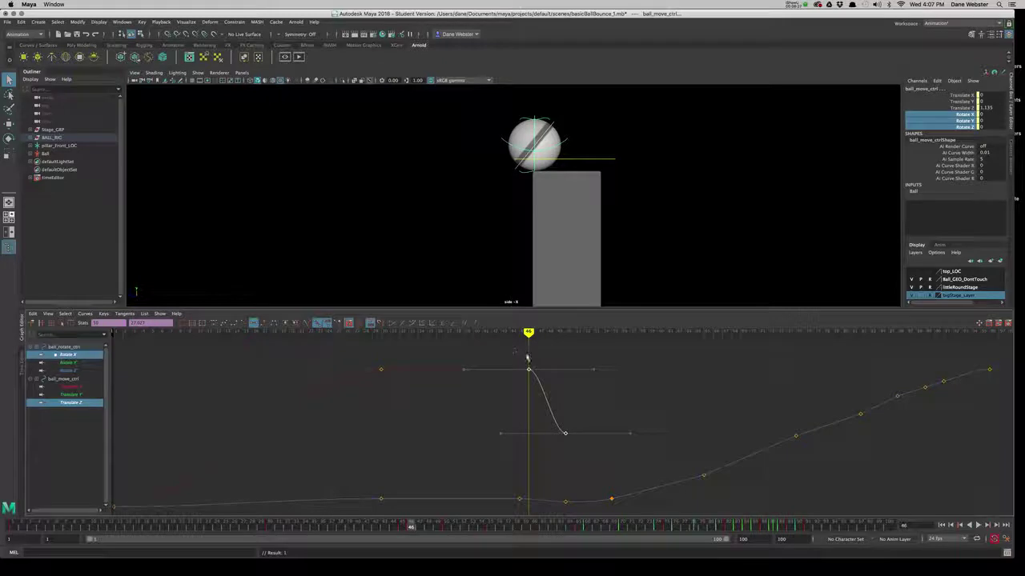
left_click(537, 384)
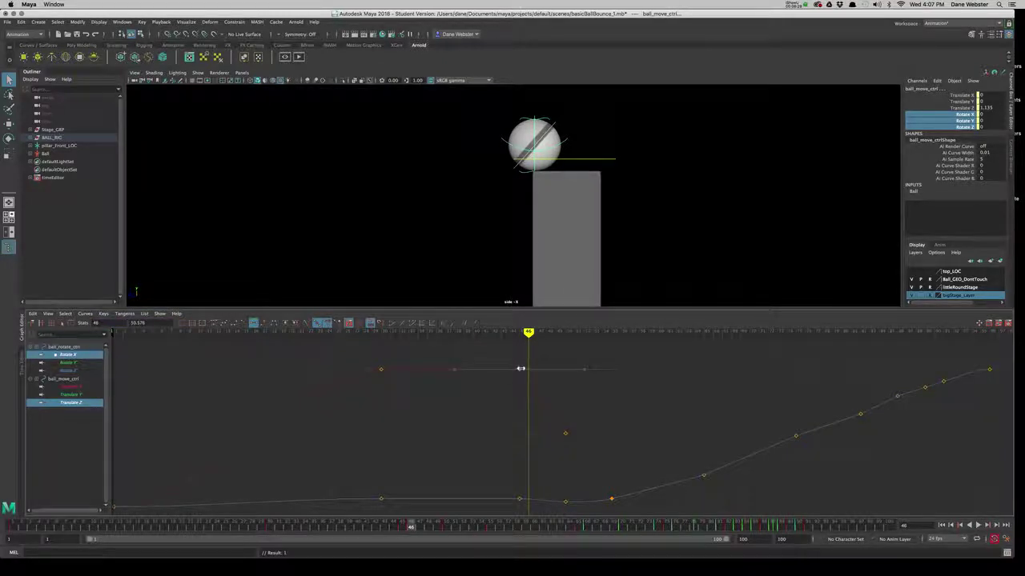
left_click_drag(409, 528, 491, 531)
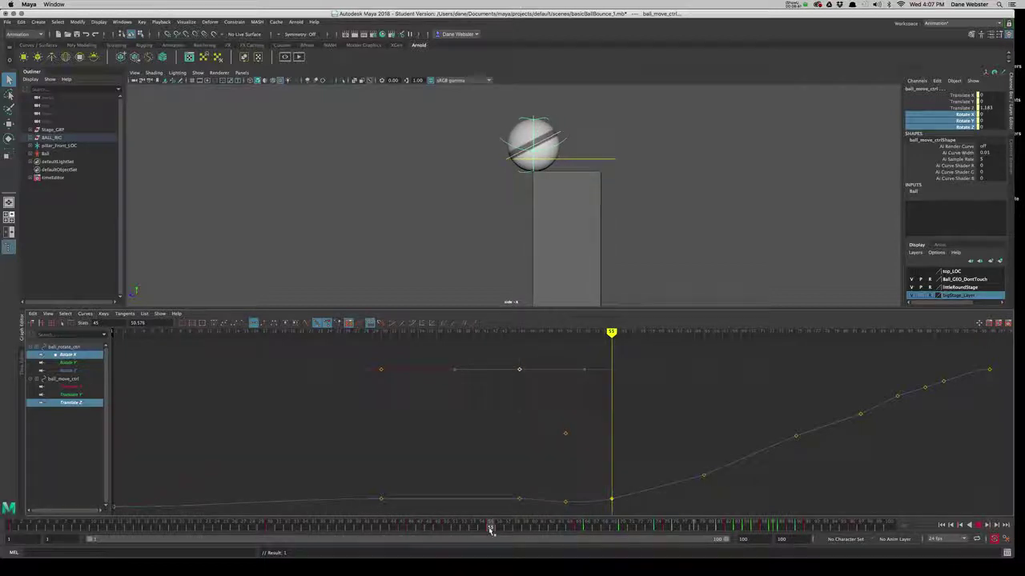
key("alt+b")
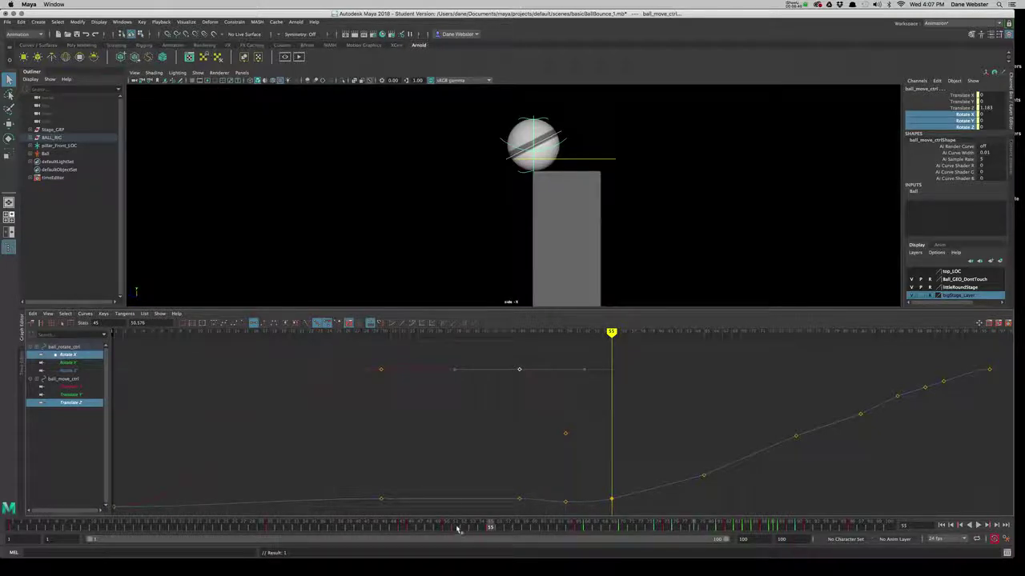
left_click(697, 142)
Step: Slide ball_rotate_ctrl's key from frame 46 to 45, then frame all three rotate curves
left_click(571, 139)
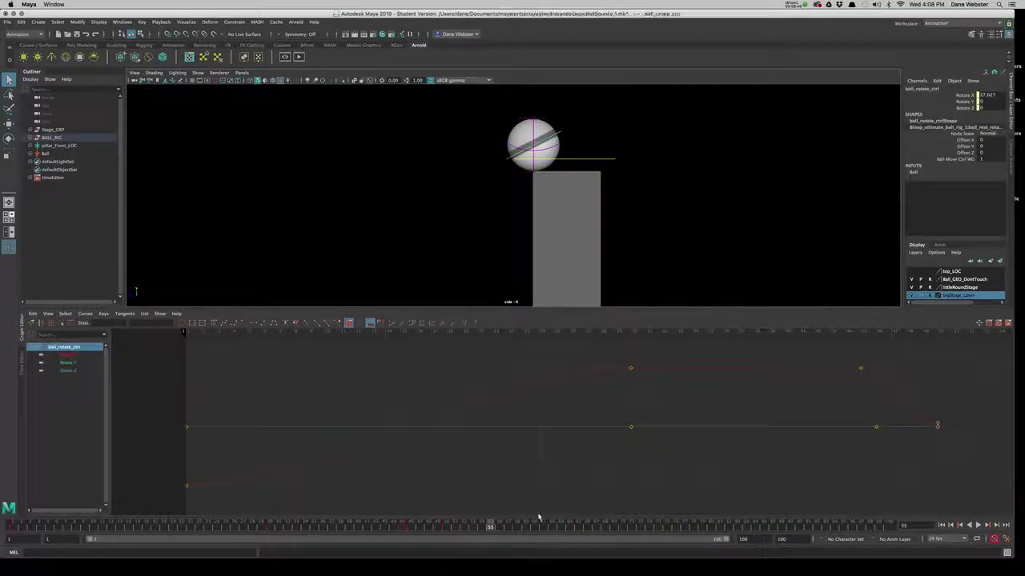
left_click(413, 530)
key("alt+b")
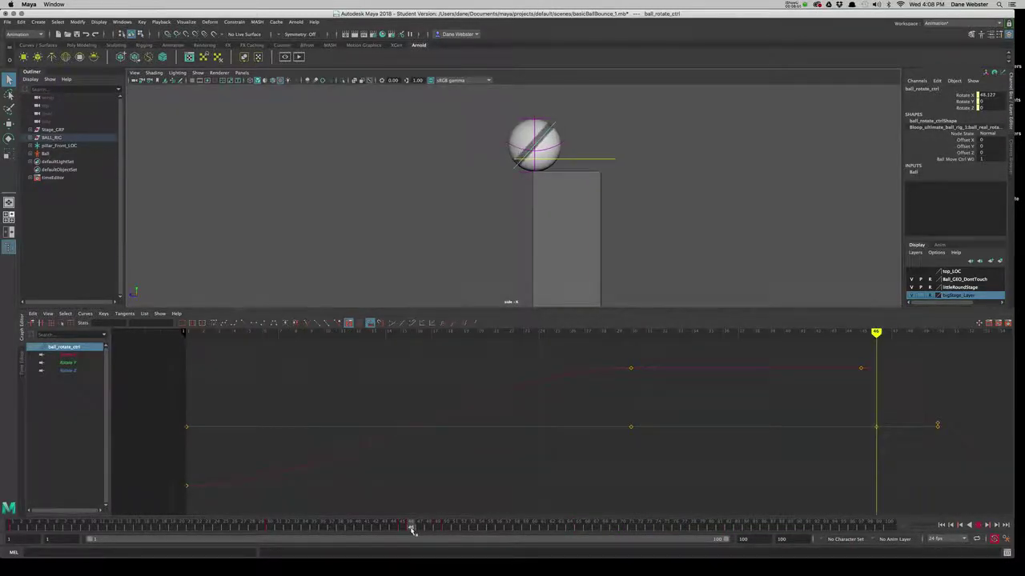
key("alt+b")
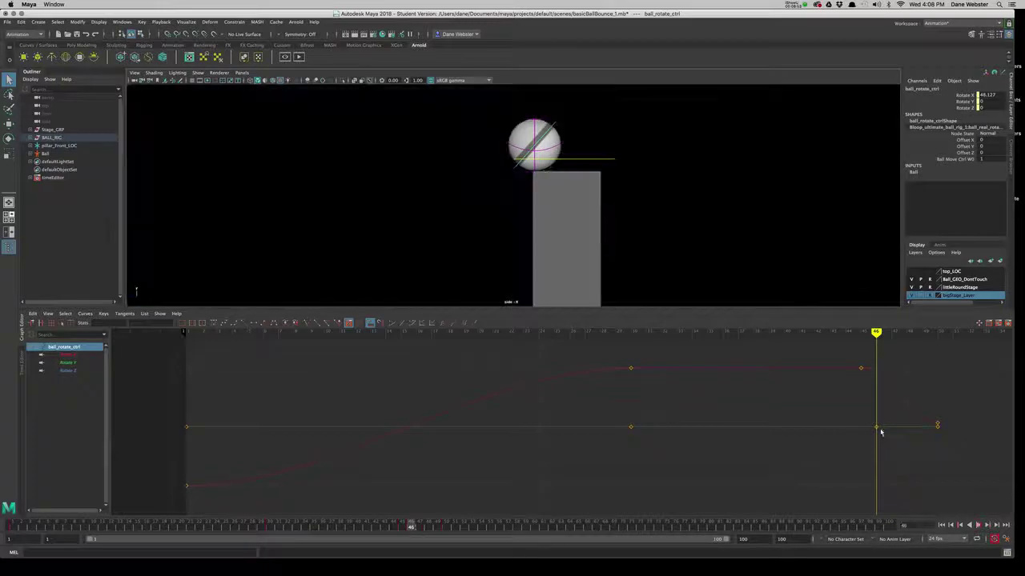
left_click_drag(878, 431, 875, 429)
middle_click_drag(863, 427, 848, 427, "shift")
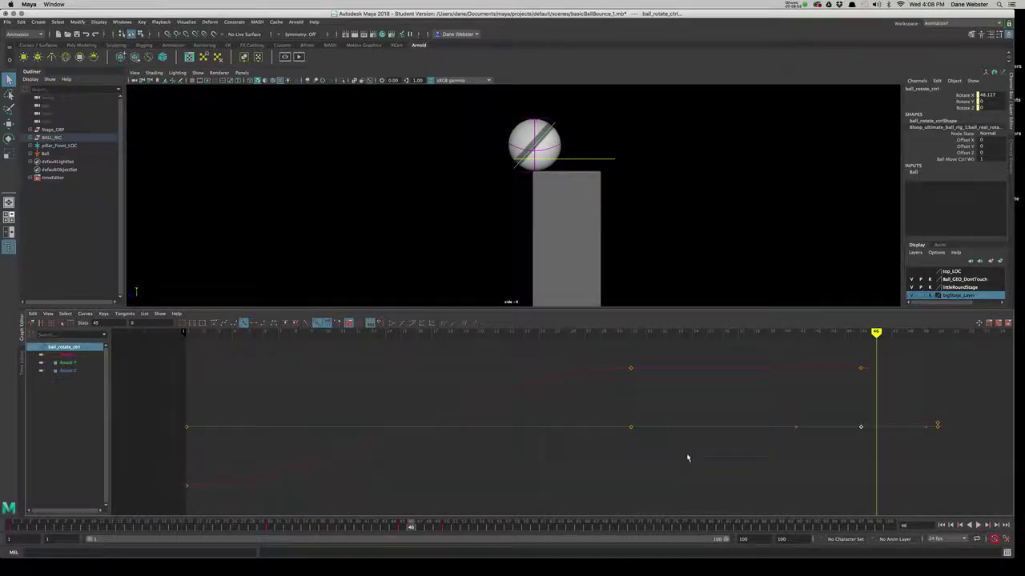
scroll(762, 470, "down", 5)
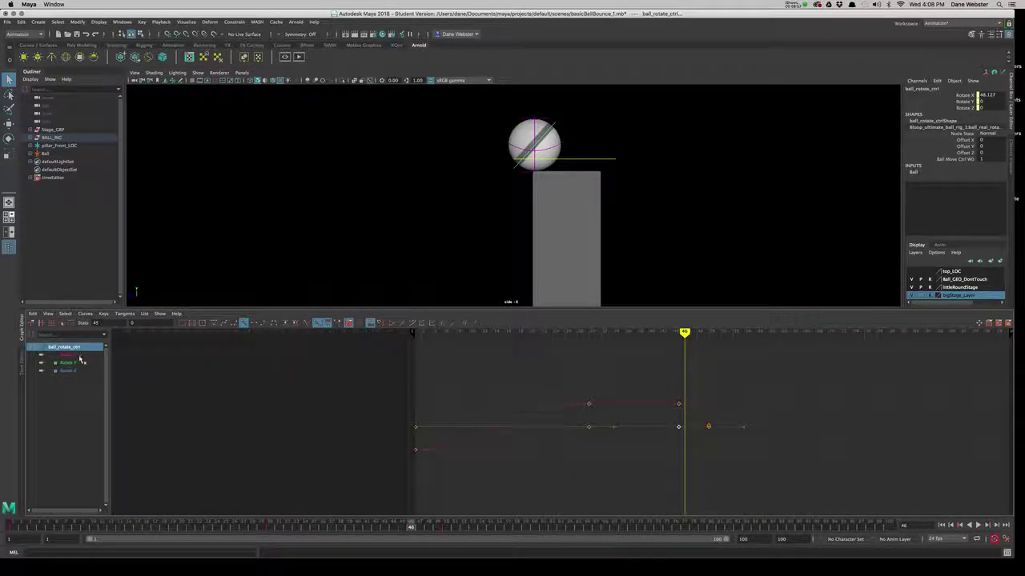
left_click(705, 419)
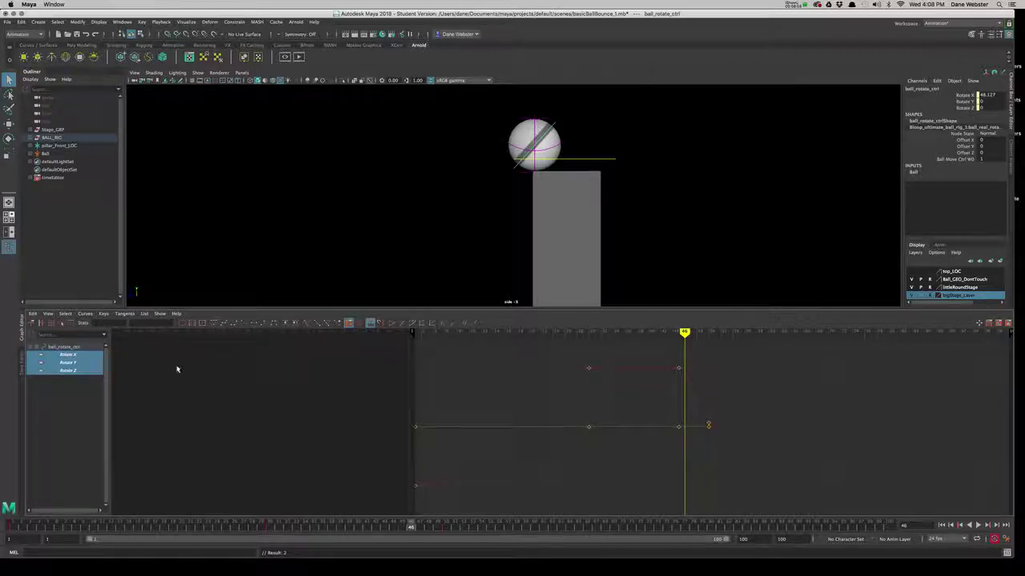
key("f")
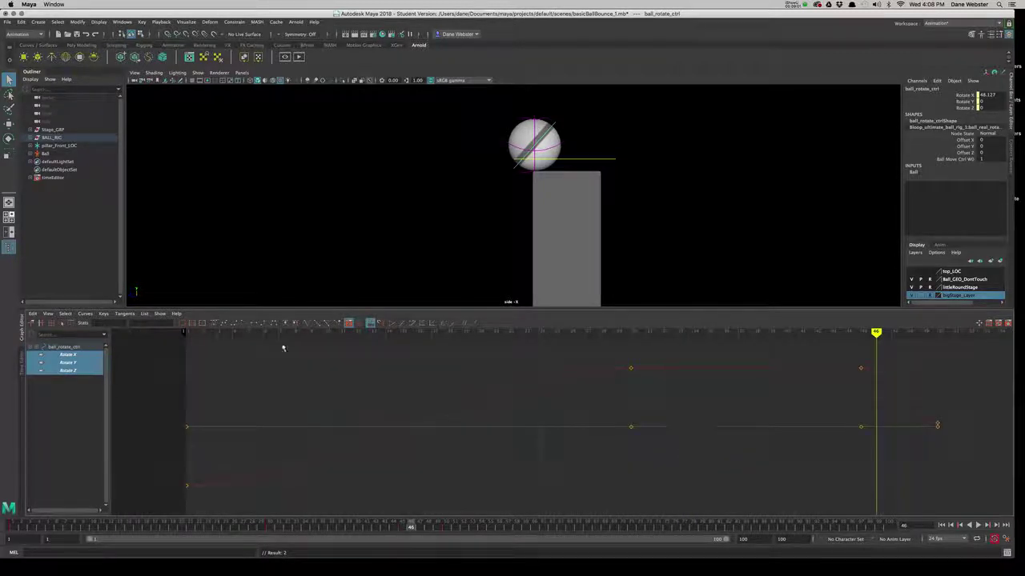
Step: Switch the curves back to absolute values and scrub the roll between frames 45 and 55
left_click(48, 313)
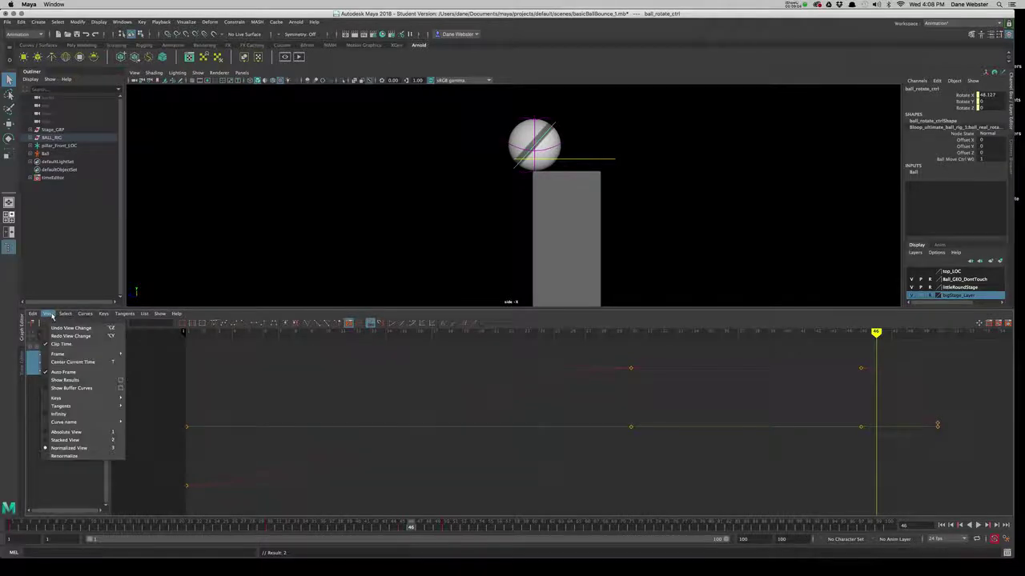
left_click(77, 432)
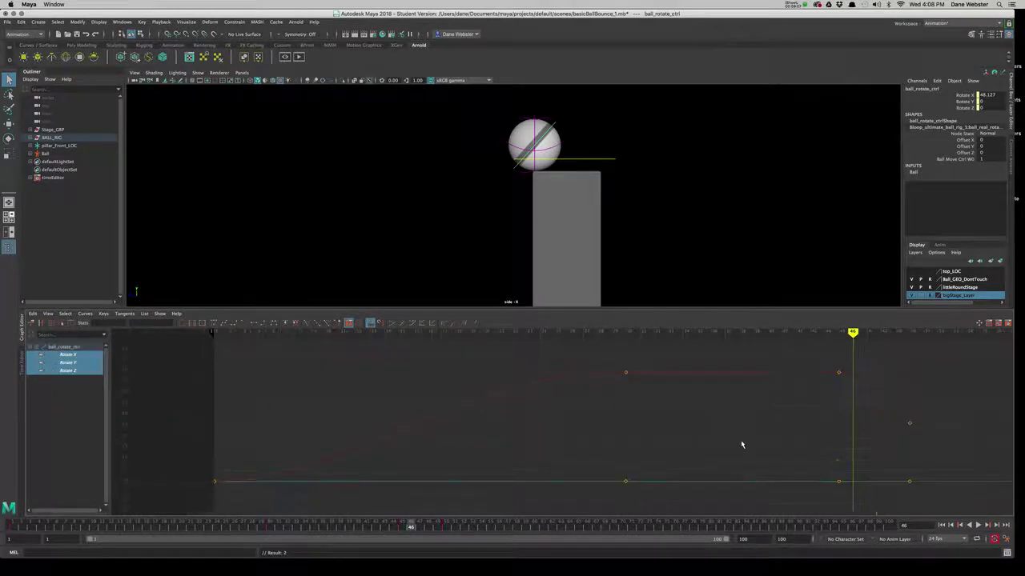
middle_click_drag(741, 440, 457, 499, "alt")
left_click_drag(410, 528, 406, 529)
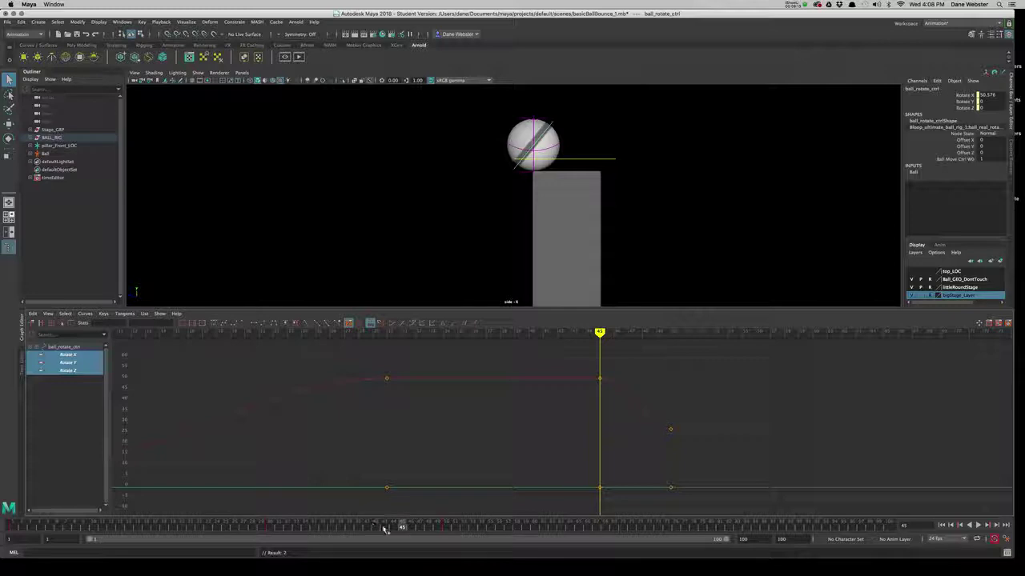
left_click_drag(401, 532, 490, 529)
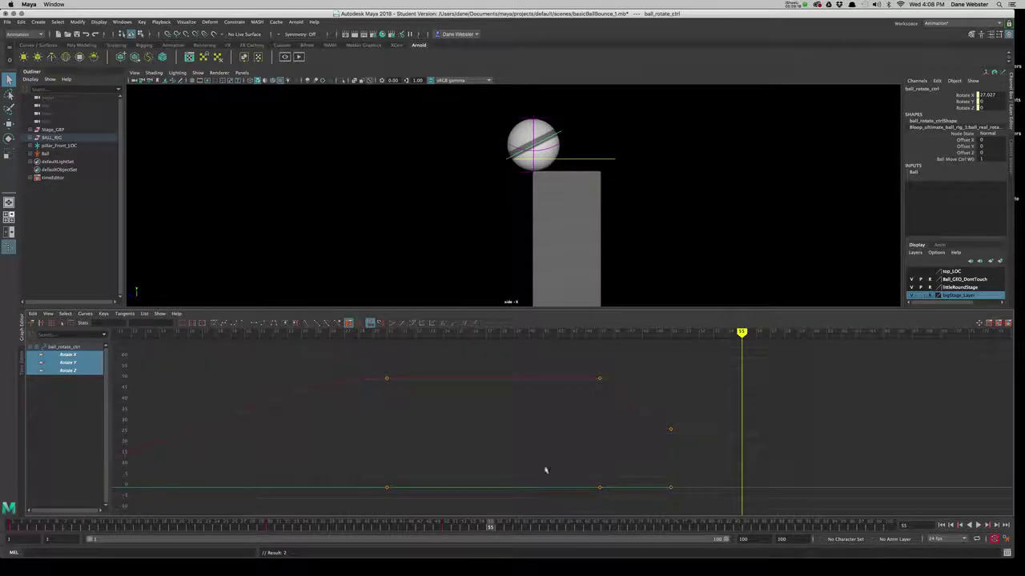
left_click_drag(403, 532, 493, 532)
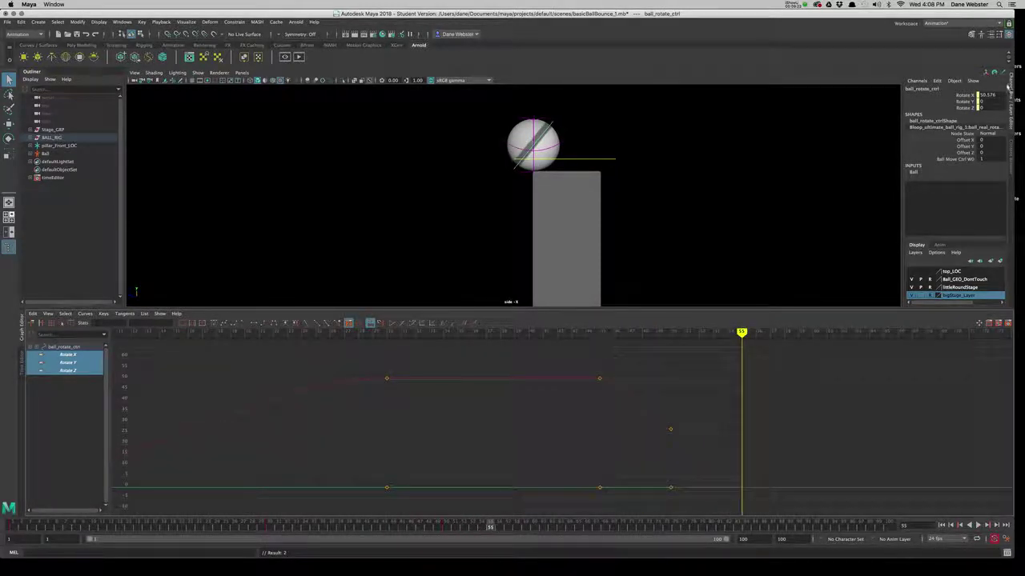
Step: Key the ball's rotate channels at frame 55 and steepen the Rotate X slope into it
left_click_drag(963, 96, 965, 107)
right_click(965, 108)
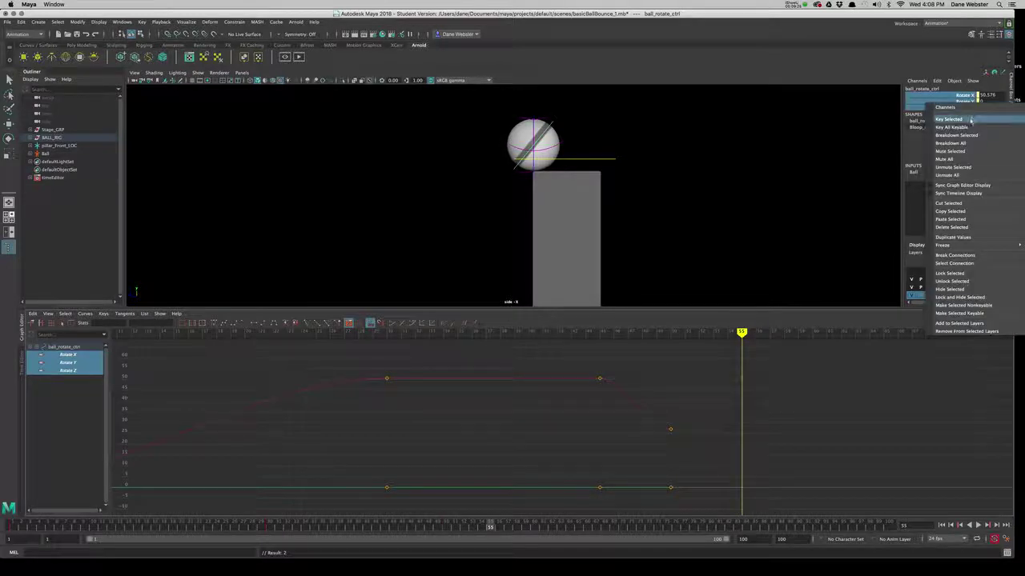
left_click(970, 118)
left_click_drag(727, 369, 757, 407)
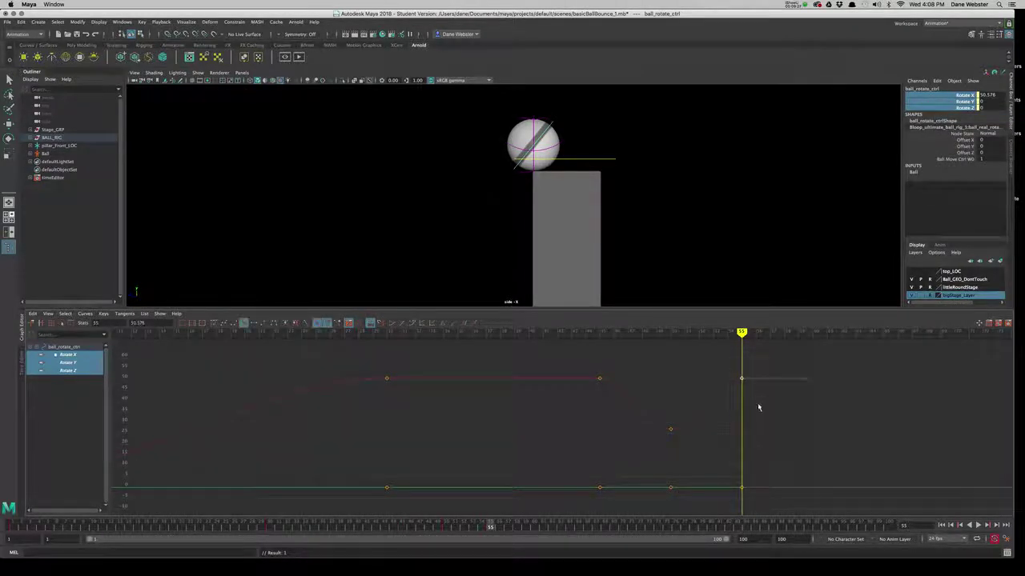
left_click_drag(691, 418, 712, 426)
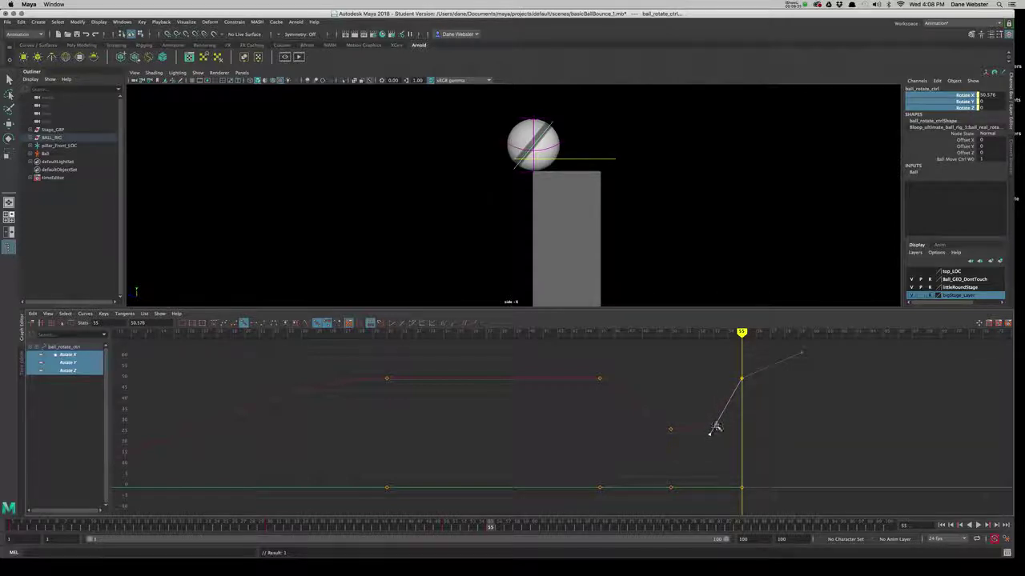
Step: Return to the start, centre the ball and pillar in the side view, and deselect everything
mouse_move(486, 526)
left_mouse_down()
mouse_move(336, 531)
mouse_move(481, 531)
mouse_move(499, 542)
mouse_move(382, 545)
mouse_move(345, 531)
mouse_move(505, 552)
mouse_move(350, 561)
left_mouse_up()
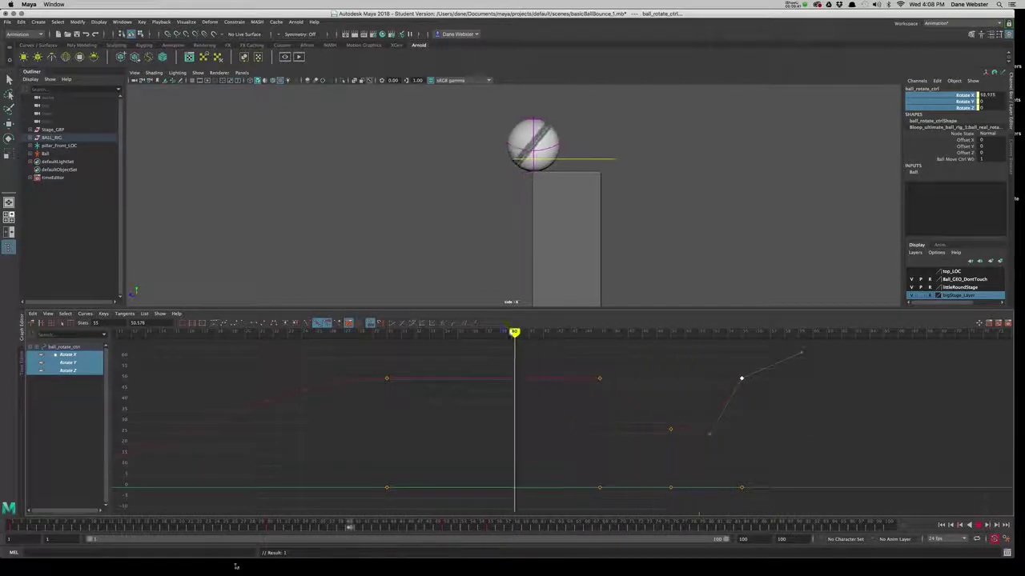
key("alt+shift+v")
key("alt+b")
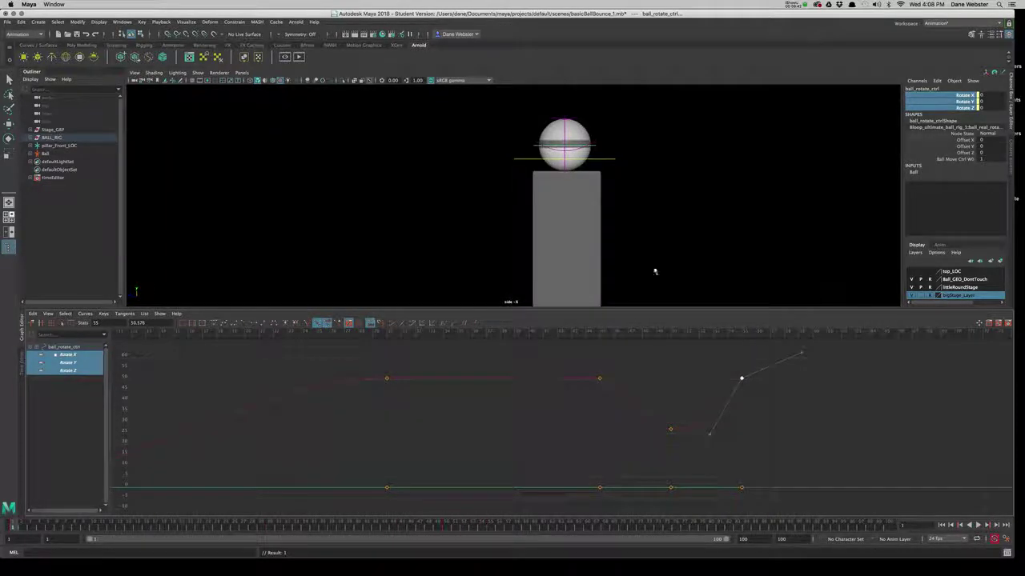
scroll(657, 270, "down", 2)
scroll(670, 259, "down", 2)
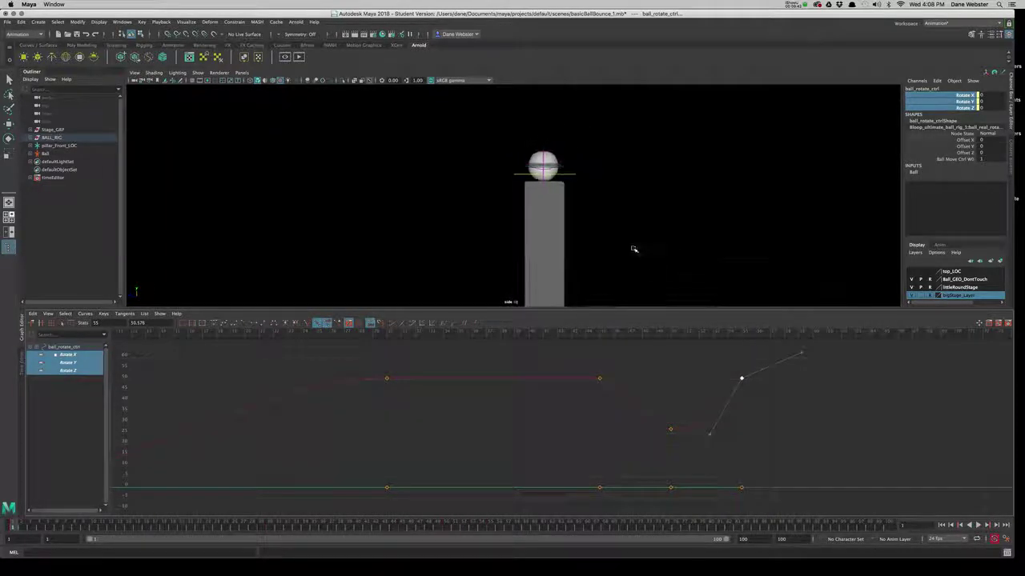
mouse_move(633, 249)
middle_mouse_down("alt")
mouse_move(716, 258)
mouse_move(588, 259)
middle_mouse_up("alt")
scroll(711, 254, "up", 2)
scroll(698, 254, "up", 2)
scroll(561, 258, "up", 2)
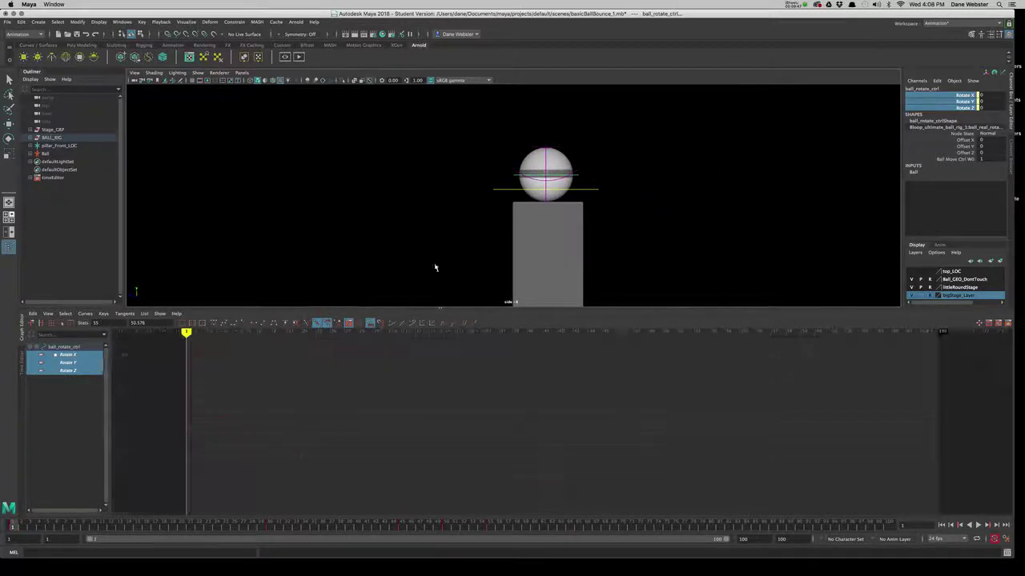
left_click(436, 268)
left_click_drag(439, 308, 439, 374)
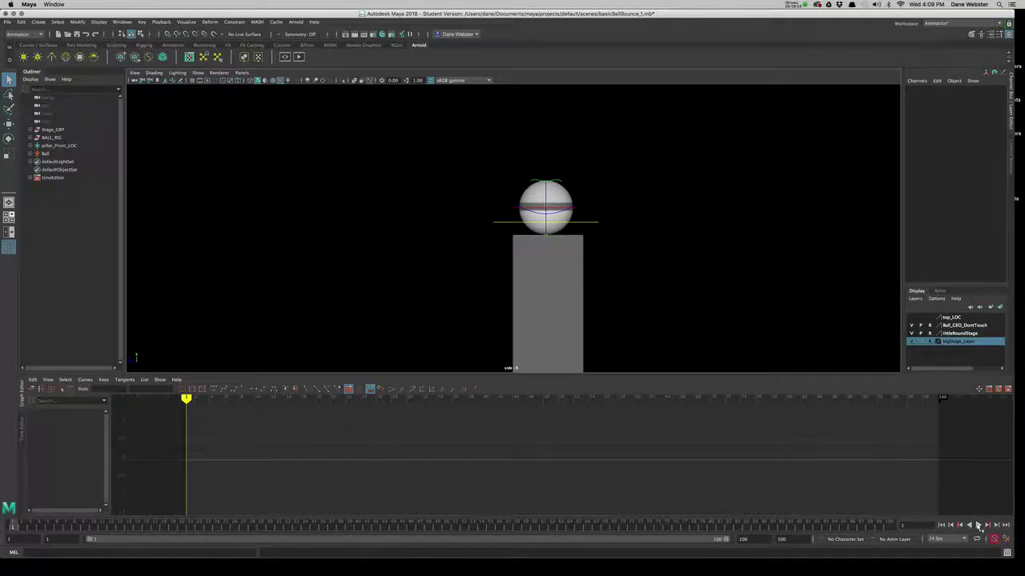
Step: Play the bounce animation and scrub the roll from frame 32 to 52
left_click(978, 526)
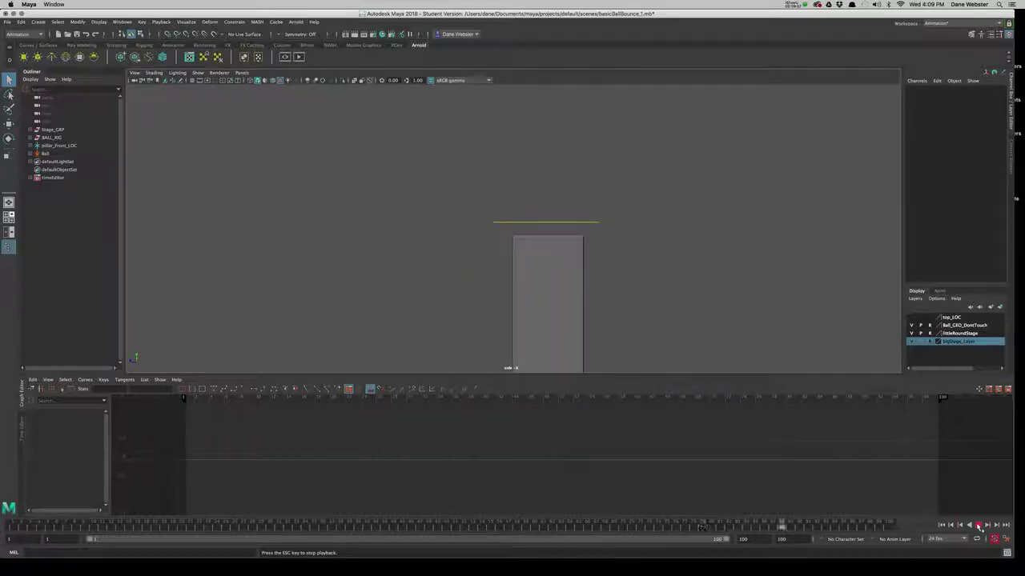
left_click(979, 526)
key("alt+v")
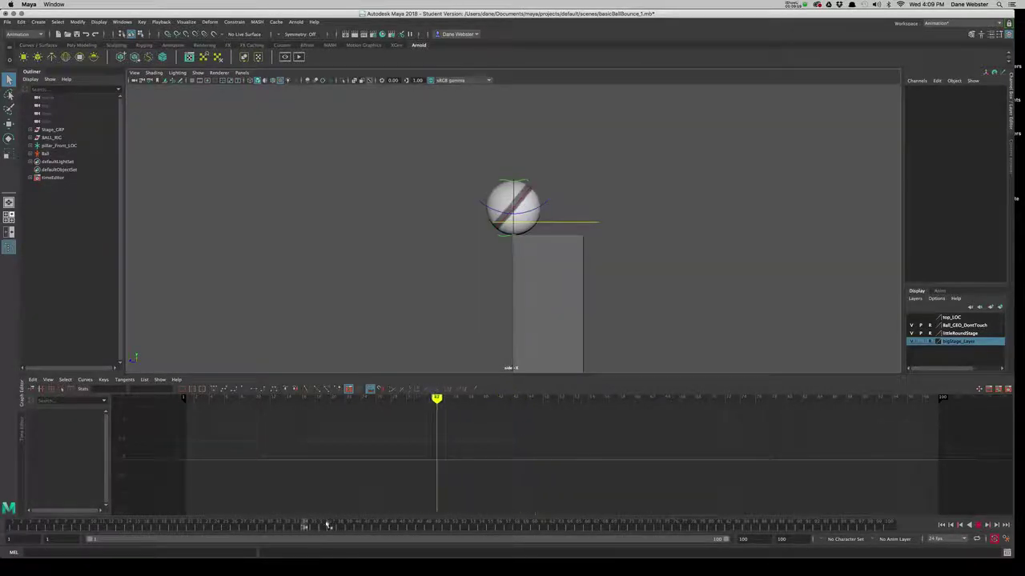
mouse_move(327, 526)
left_mouse_down()
mouse_move(469, 526)
mouse_move(438, 527)
mouse_move(457, 527)
left_mouse_up()
key("alt+b")
left_click(558, 198)
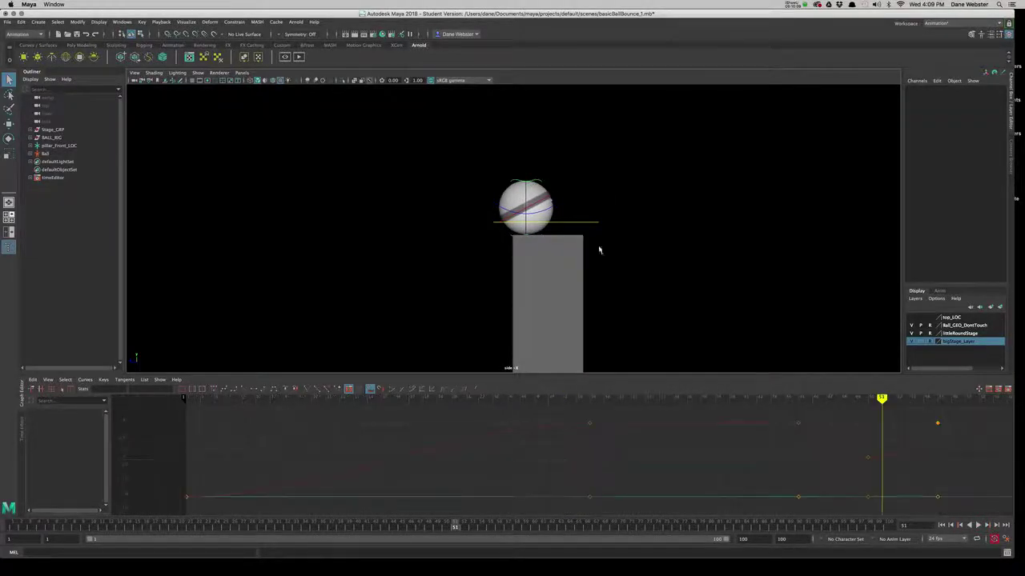
left_click(866, 460)
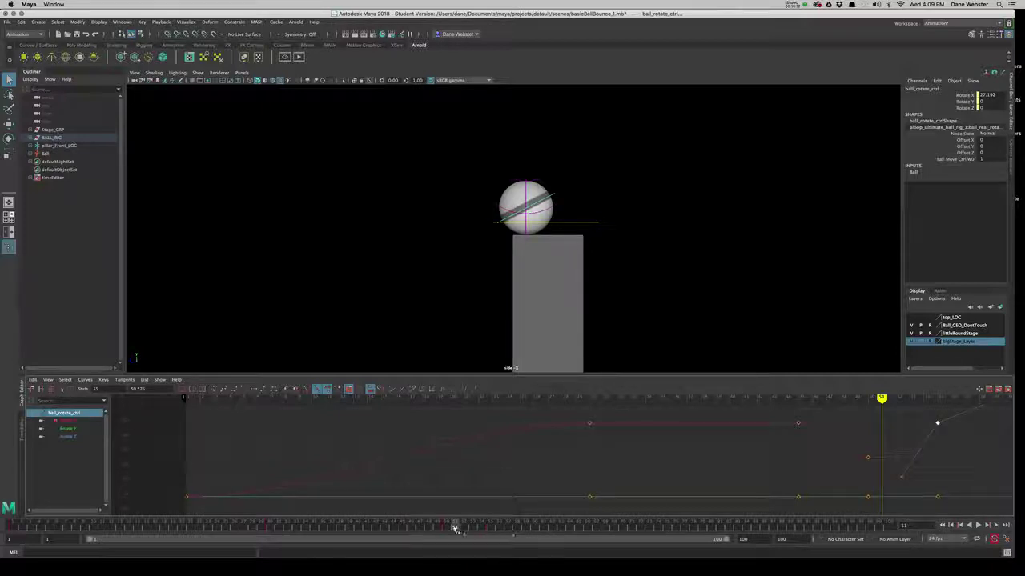
key("alt+b")
mouse_move(455, 529)
left_mouse_down()
mouse_move(473, 536)
mouse_move(448, 535)
mouse_move(505, 535)
mouse_move(450, 537)
left_mouse_up()
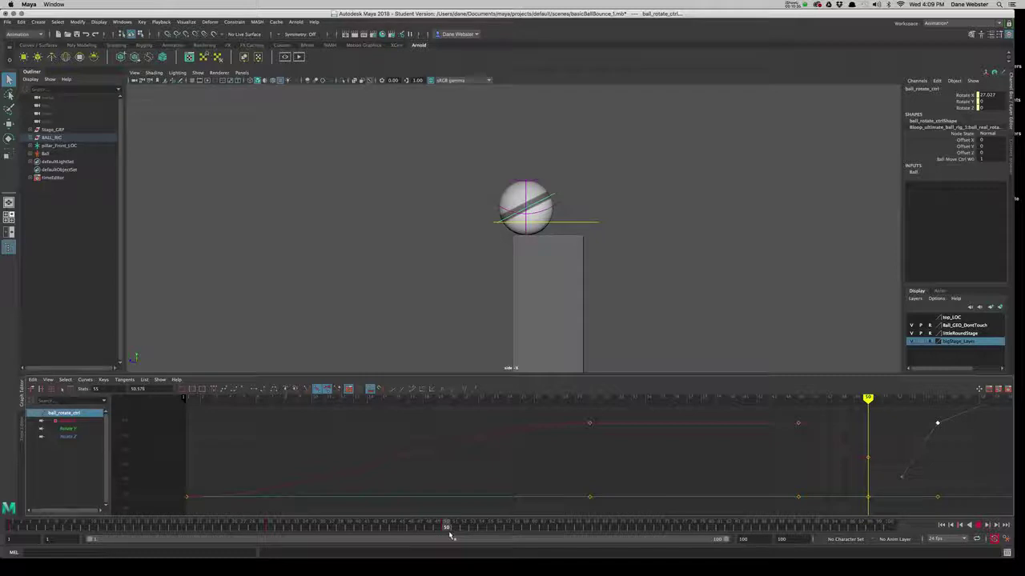
left_click_drag(451, 536, 491, 535)
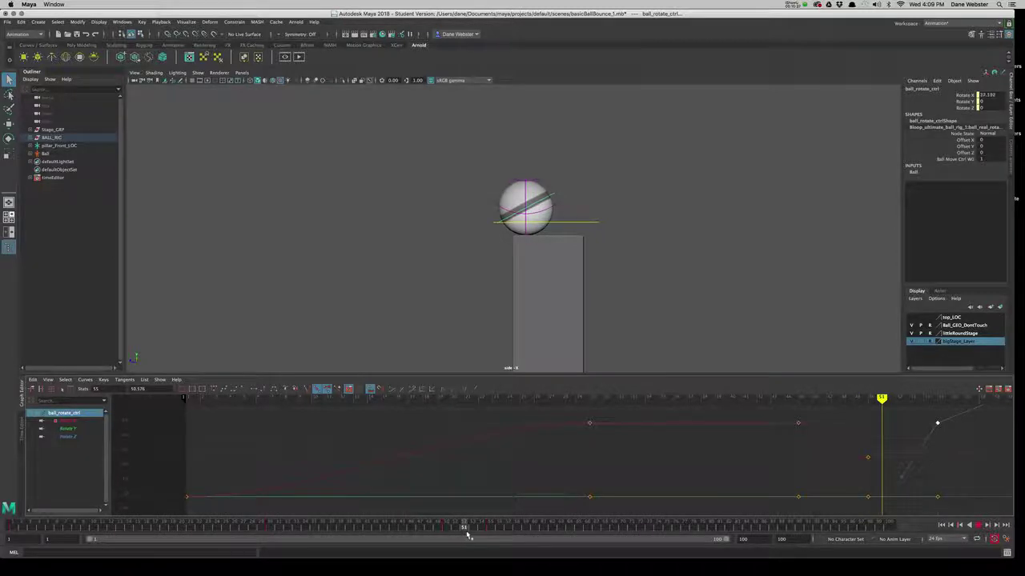
left_click_drag(492, 535, 500, 534)
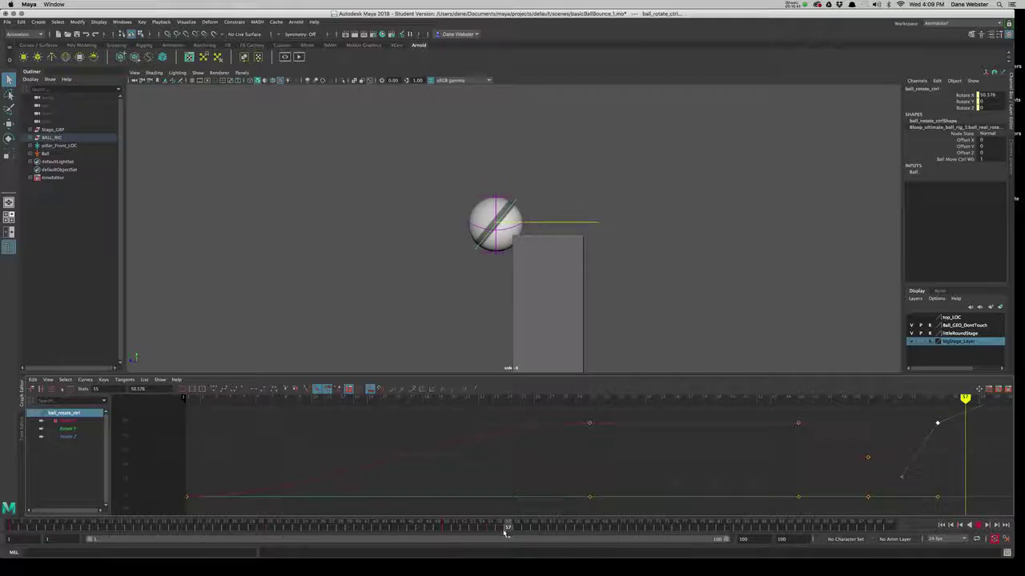
left_click_drag(500, 532, 495, 535)
key("alt+b")
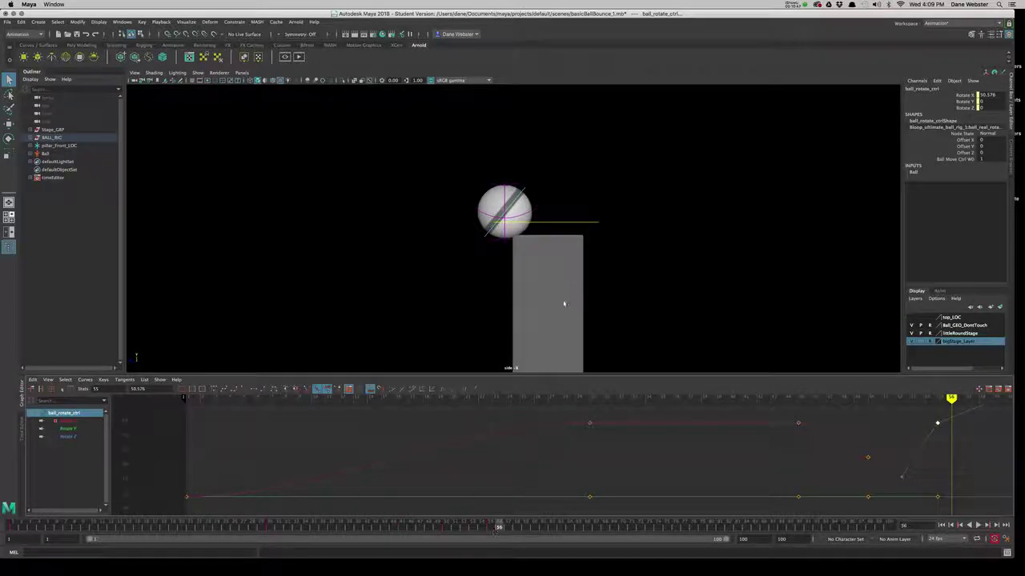
Step: Nudge ball_move_ctrl slightly with the Move tool at frame 56
left_click(536, 210)
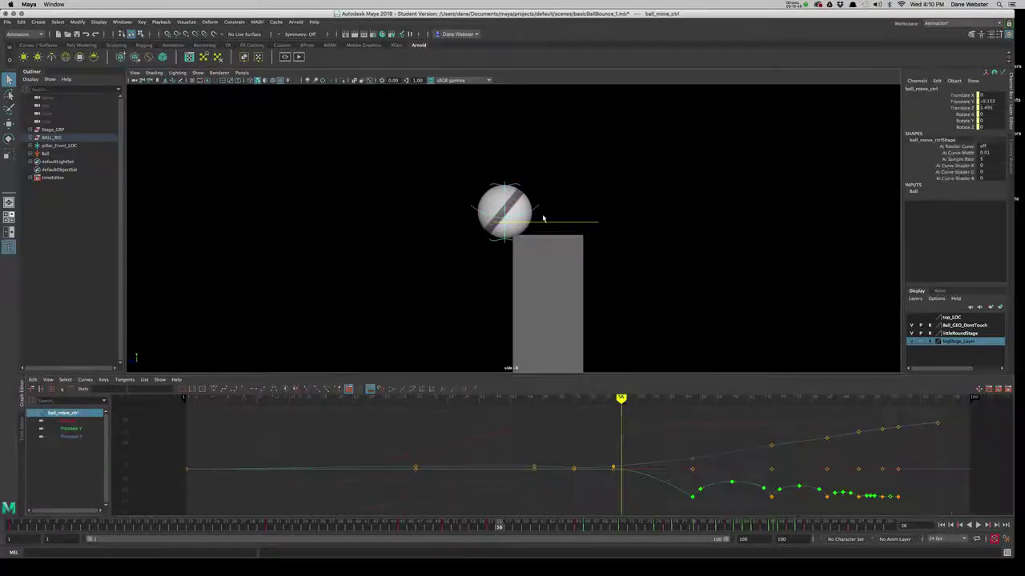
key("w")
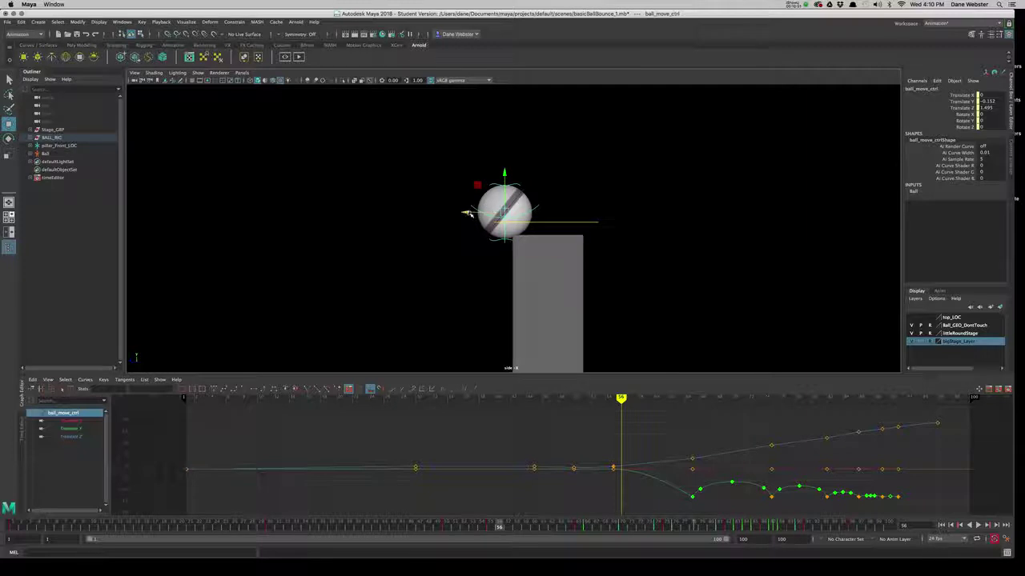
left_click_drag(467, 213, 463, 213)
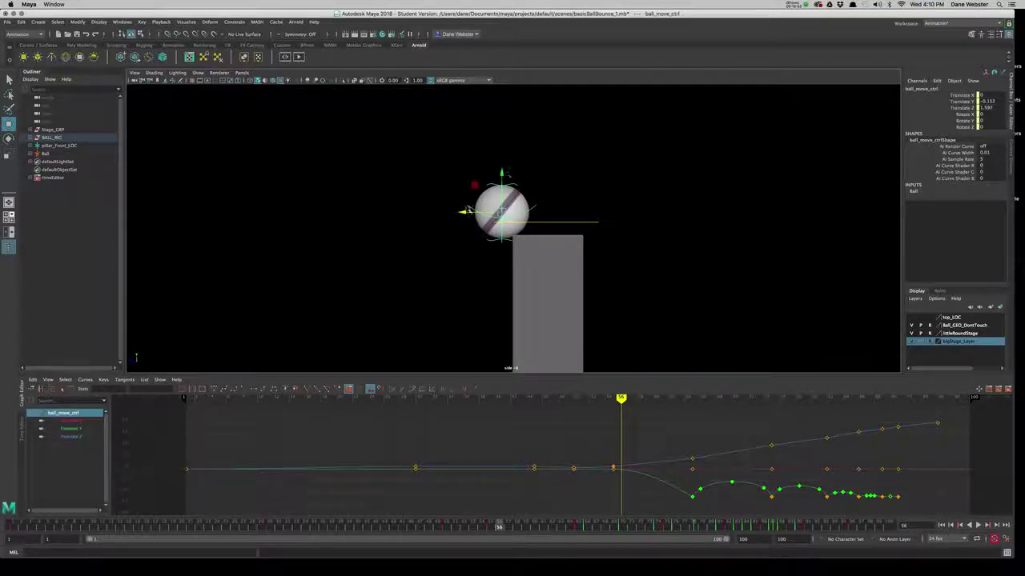
left_click(501, 175)
left_click_drag(501, 173, 501, 176)
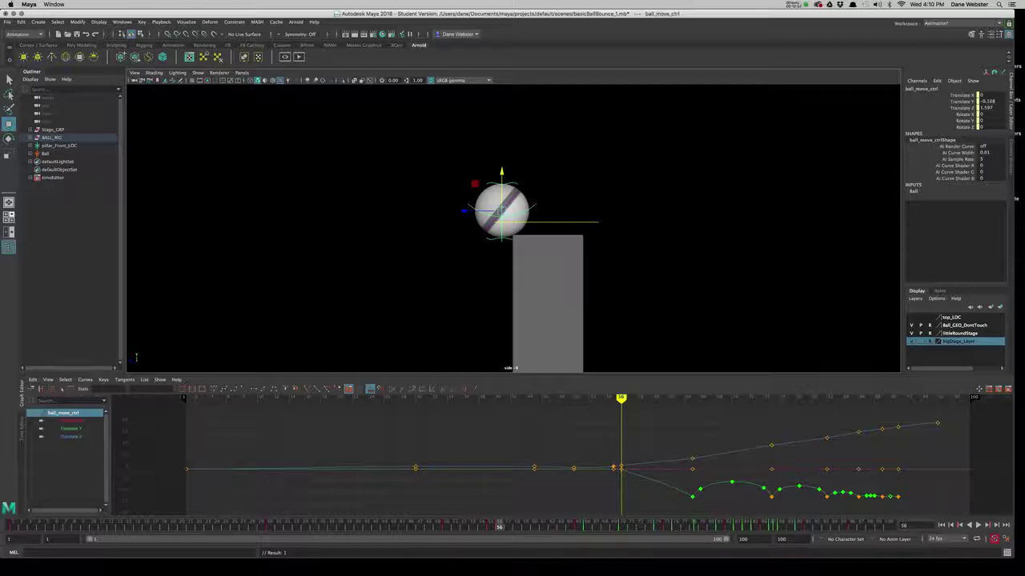
Step: Key the ball's translate channels at frame 56 and step through frames 56–58
left_click_drag(965, 96, 963, 108)
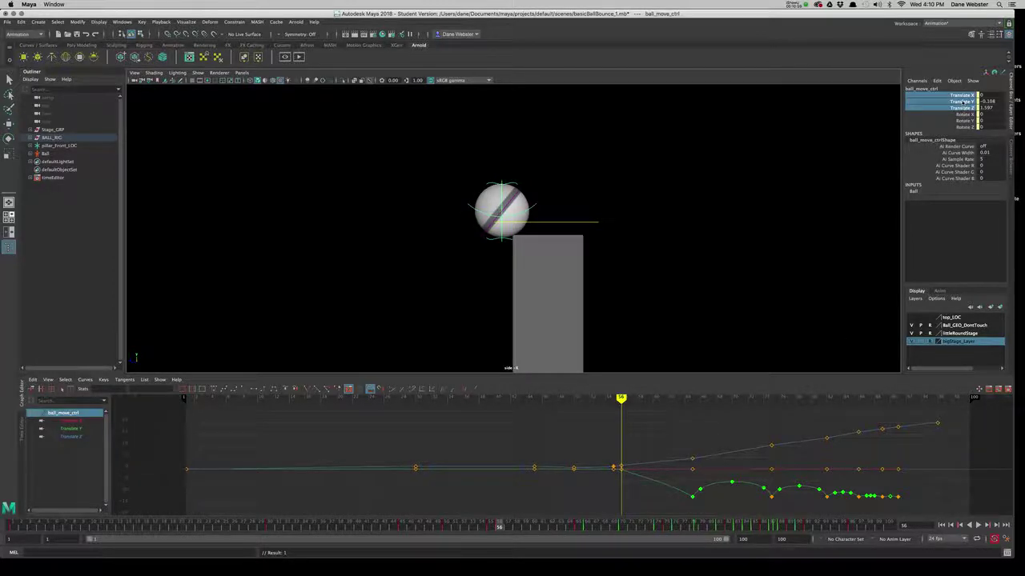
right_click(963, 101)
left_click(962, 118)
key("alt+b")
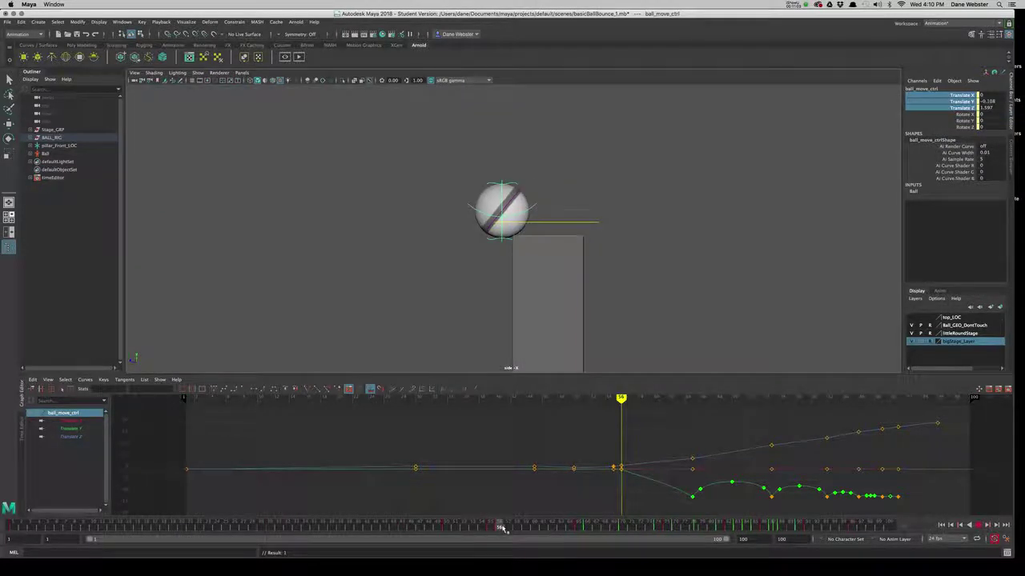
key("alt+period")
left_click_drag(508, 529, 501, 531)
key("alt+comma")
key("alt+period")
key("alt+b")
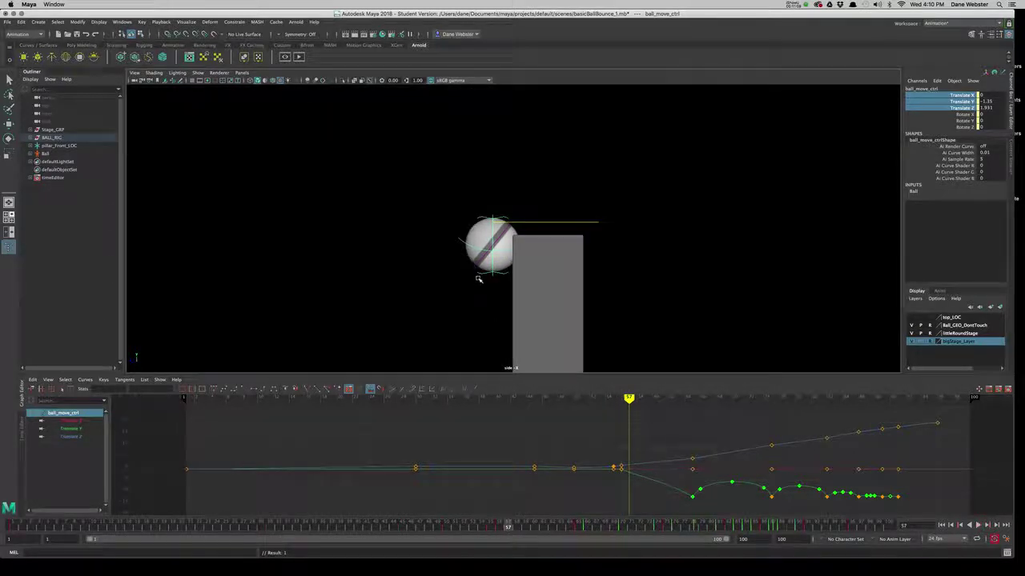
Step: Try turning the ball at frame 57, then return to Move and scrub frames 56–58
key("e")
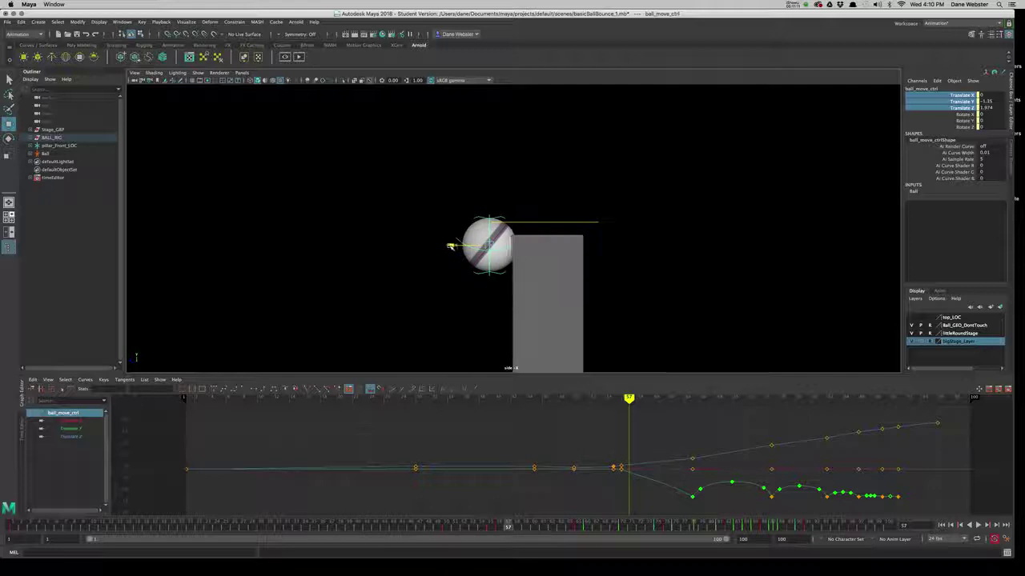
left_click_drag(450, 242, 446, 247)
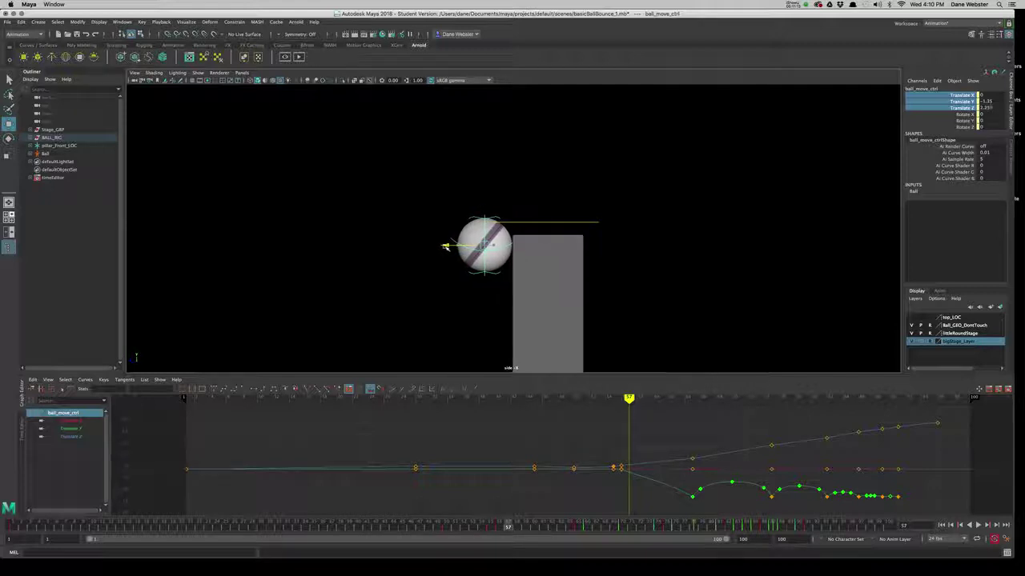
key("w")
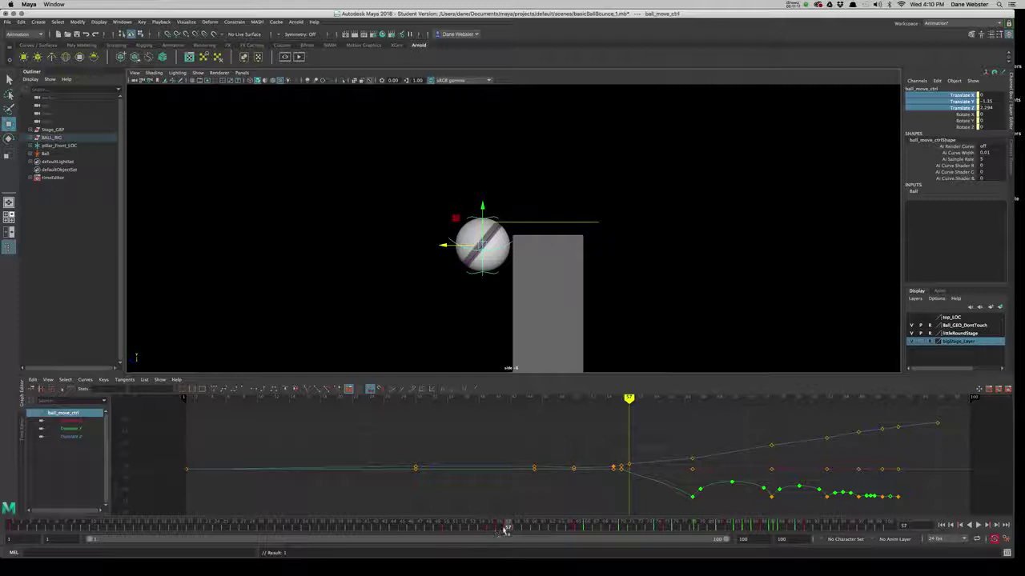
left_click_drag(506, 531, 498, 539)
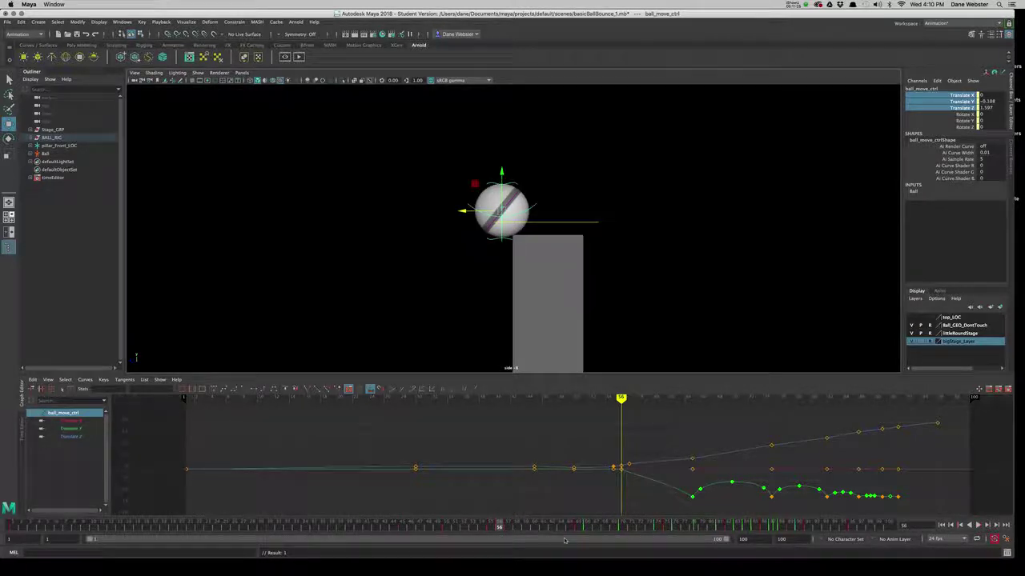
Step: Roll ball_rotate_ctrl to about 61 Rotate X and key its rotation at frame 56
left_click(522, 190)
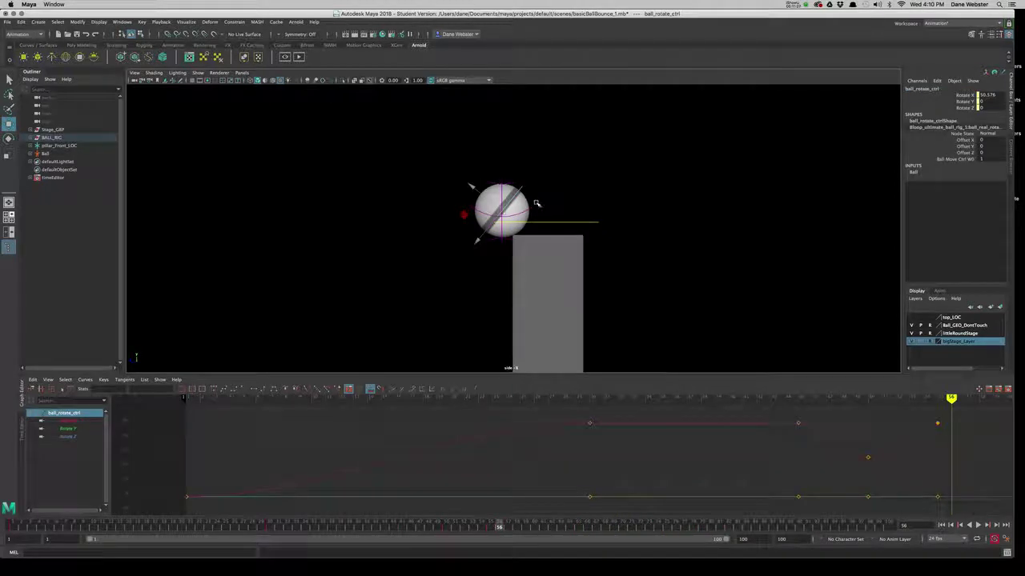
key("e")
left_click_drag(540, 209, 535, 202)
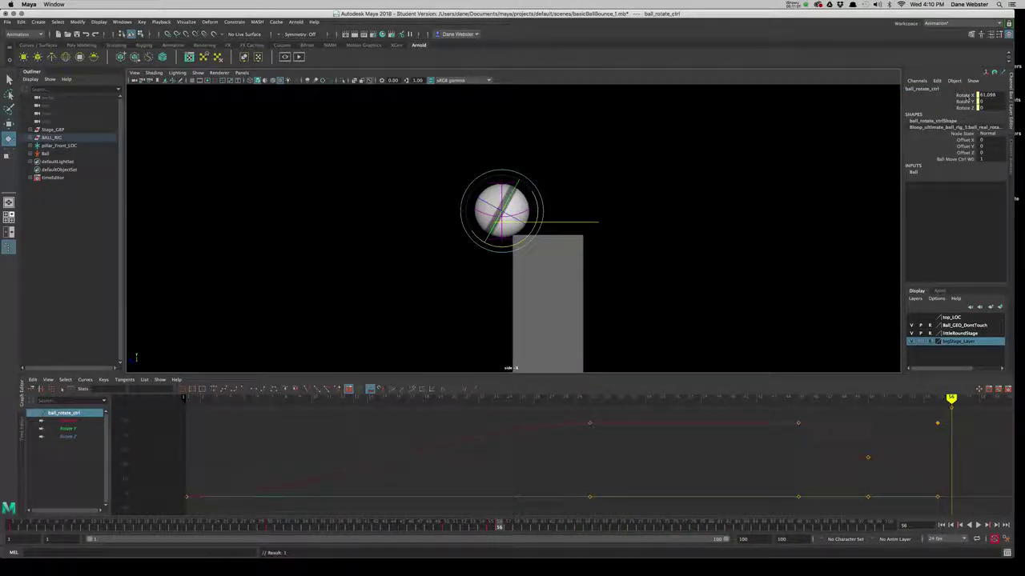
left_click_drag(961, 94, 960, 107)
right_click(928, 104)
left_click(953, 119)
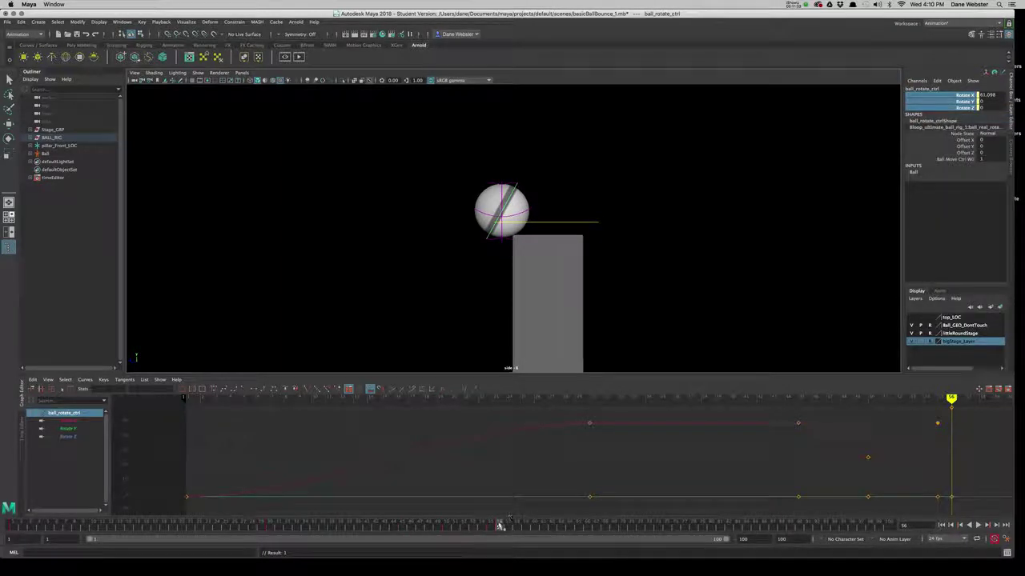
mouse_move(500, 526)
left_mouse_down()
mouse_move(485, 526)
mouse_move(510, 530)
left_mouse_up()
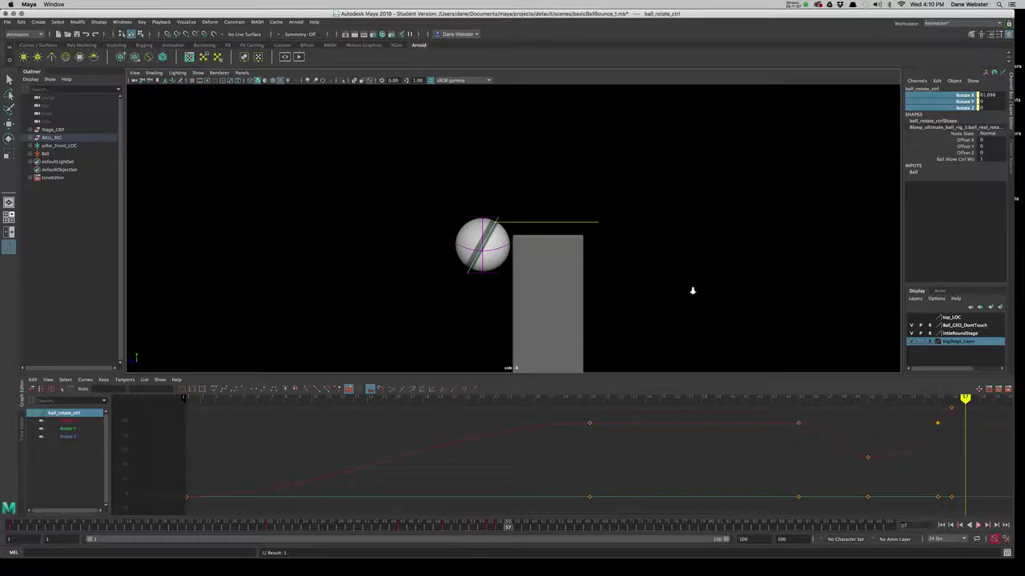
scroll(430, 280, "down", 3)
Step: Zoom out the side view and curves, then reselect ball_move_ctrl
middle_click_drag(522, 217, 556, 262, "alt")
scroll(556, 263, "down", 2)
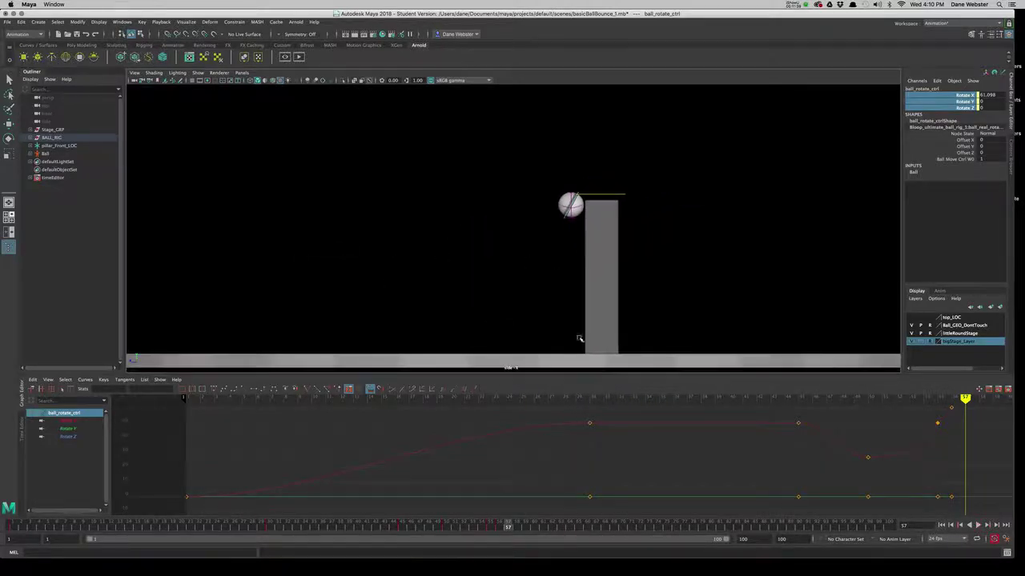
middle_click_drag(579, 343, 633, 328, "alt")
scroll(800, 486, "down", 5)
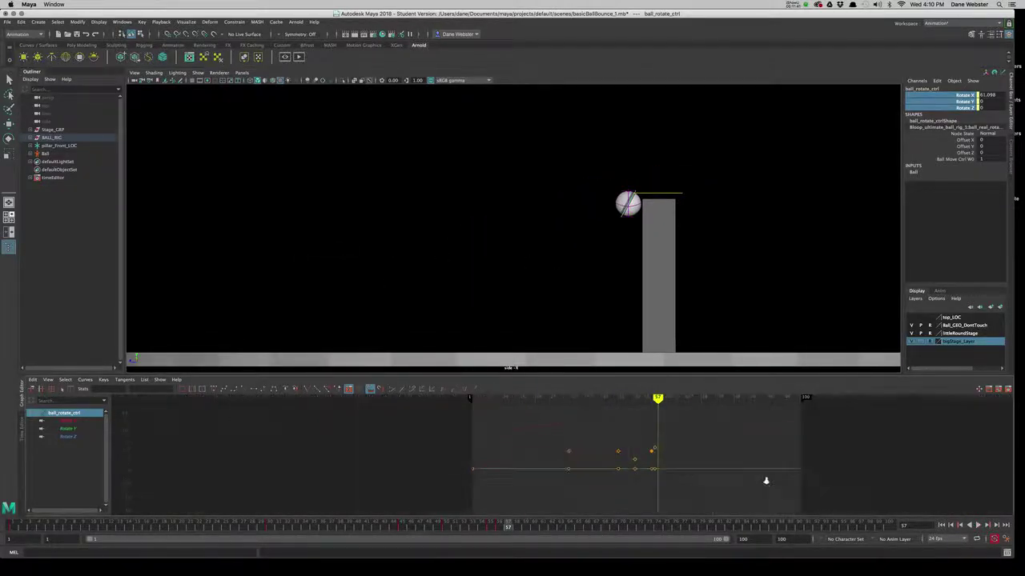
middle_click_drag(766, 480, 650, 480, "alt")
left_click(640, 149)
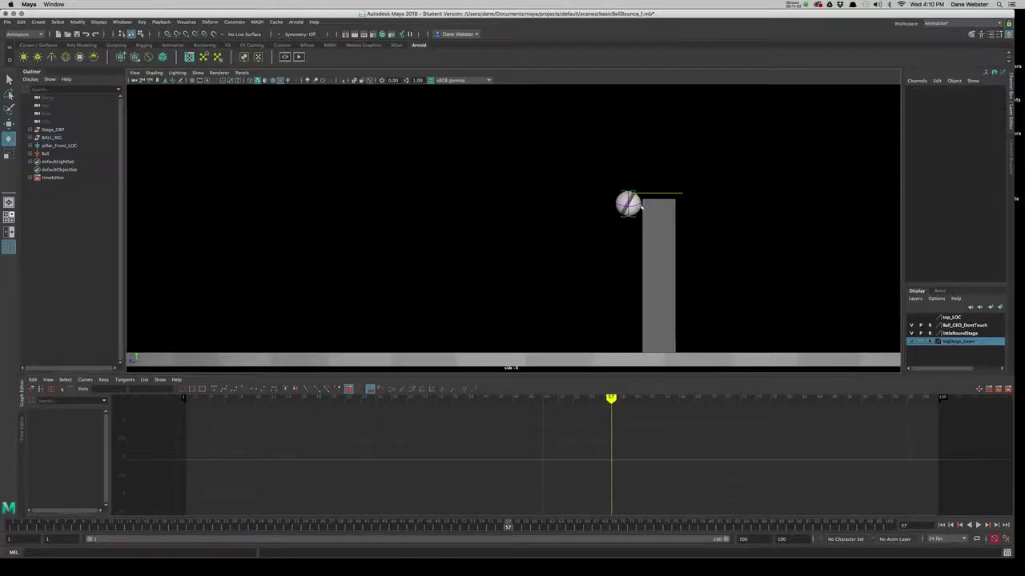
left_click(641, 206)
scroll(743, 248, "up", 2)
Step: Select the ball rotate control, make Ball the active character set, and expand its attributes
key("q")
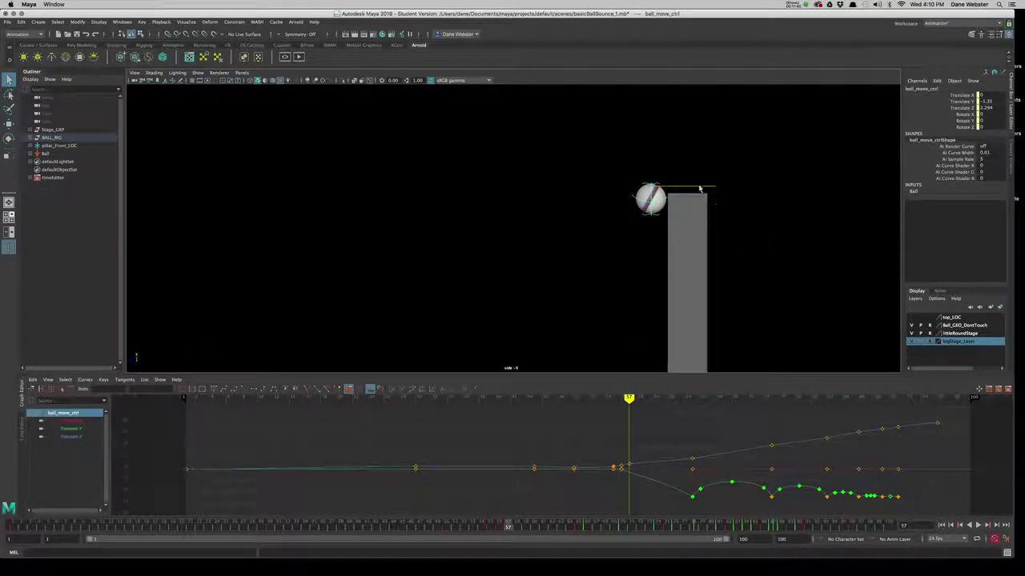
left_click(652, 195)
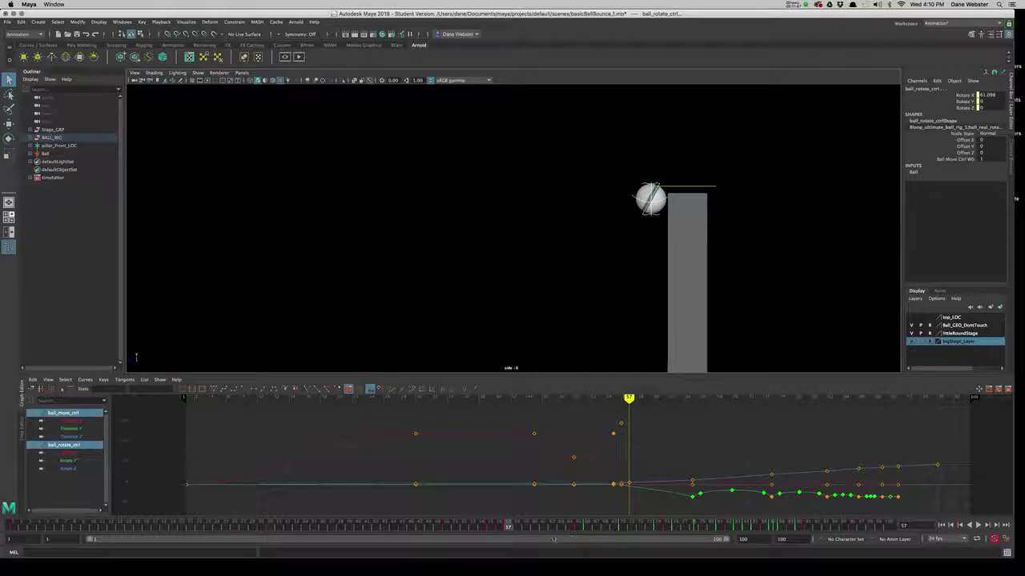
middle_click_drag(676, 449, 561, 457, "alt")
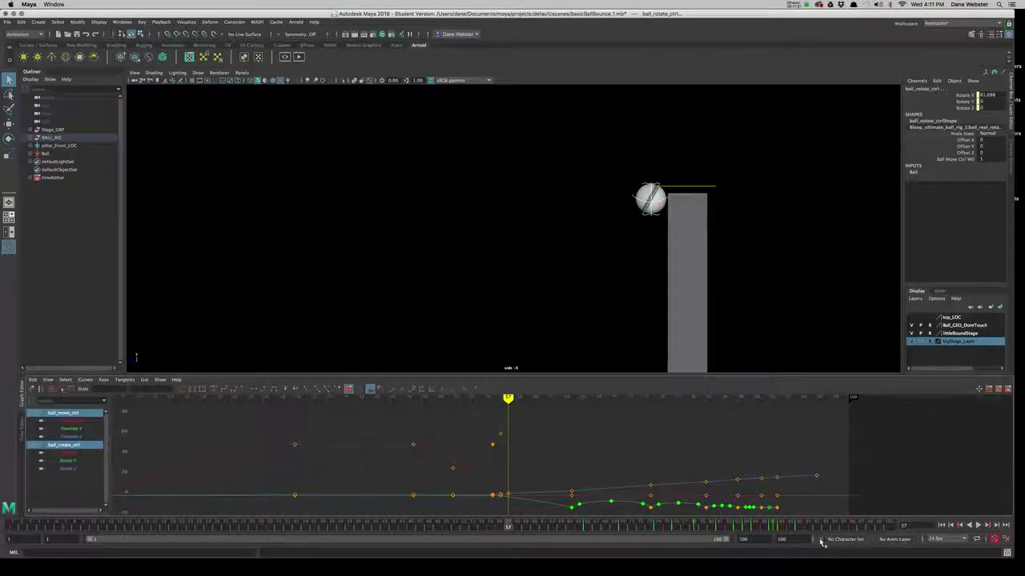
left_click(849, 540)
left_click(861, 554)
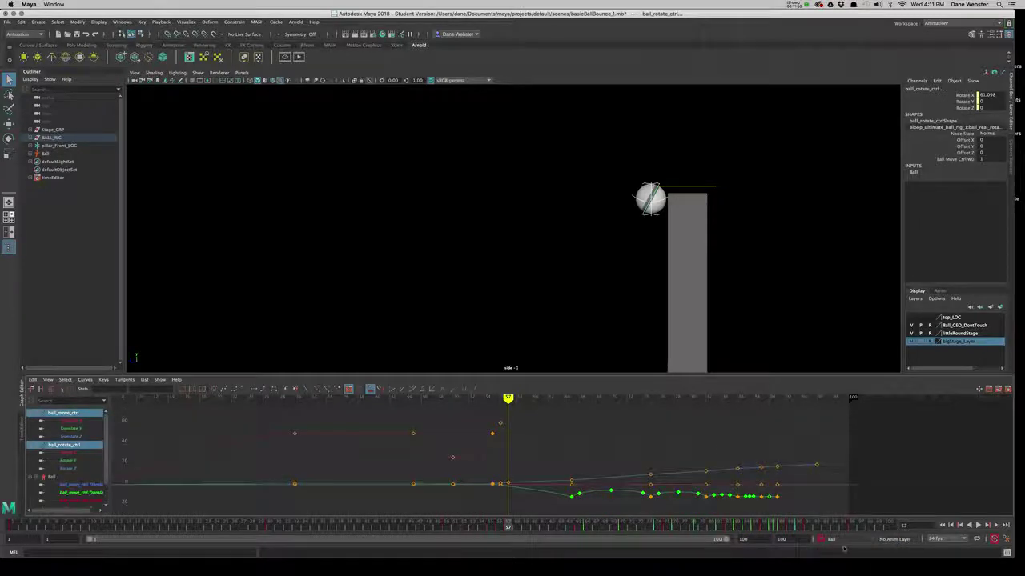
left_click(914, 173)
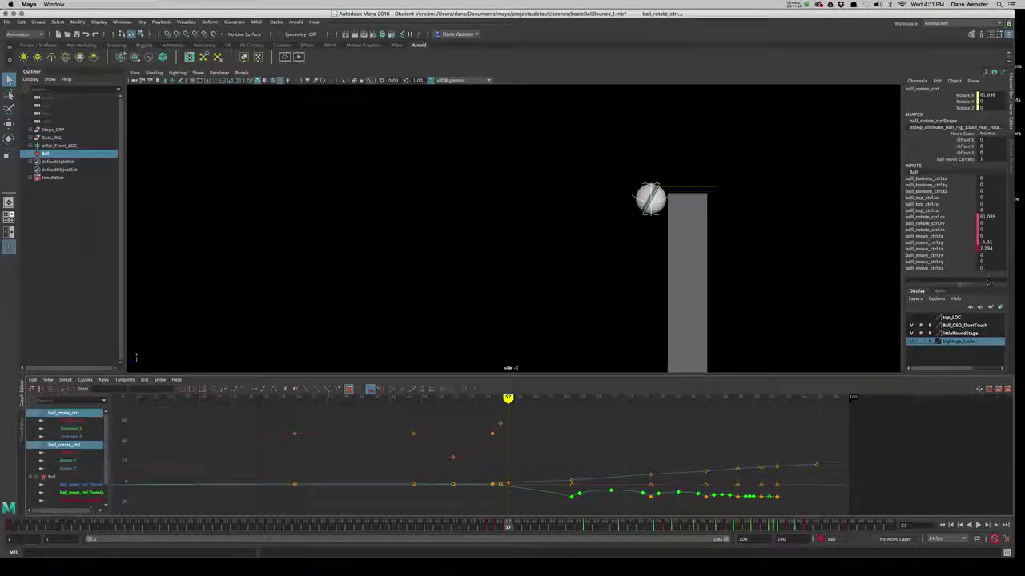
left_click_drag(987, 282, 987, 306)
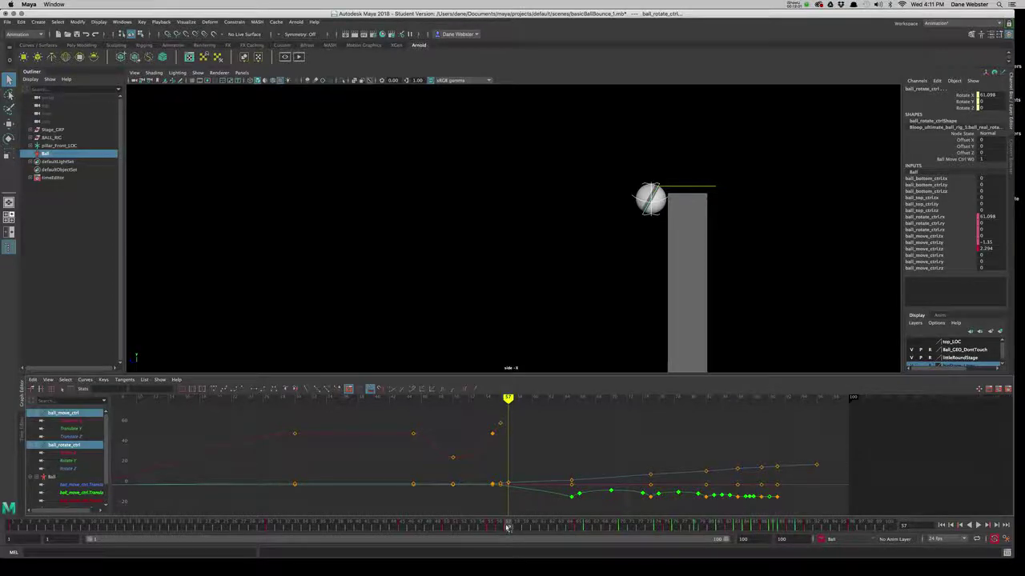
Step: Scrub to frame 65 where the ball hits the floor, then reselect the rotate control
left_click_drag(502, 541, 621, 449)
left_click(760, 315)
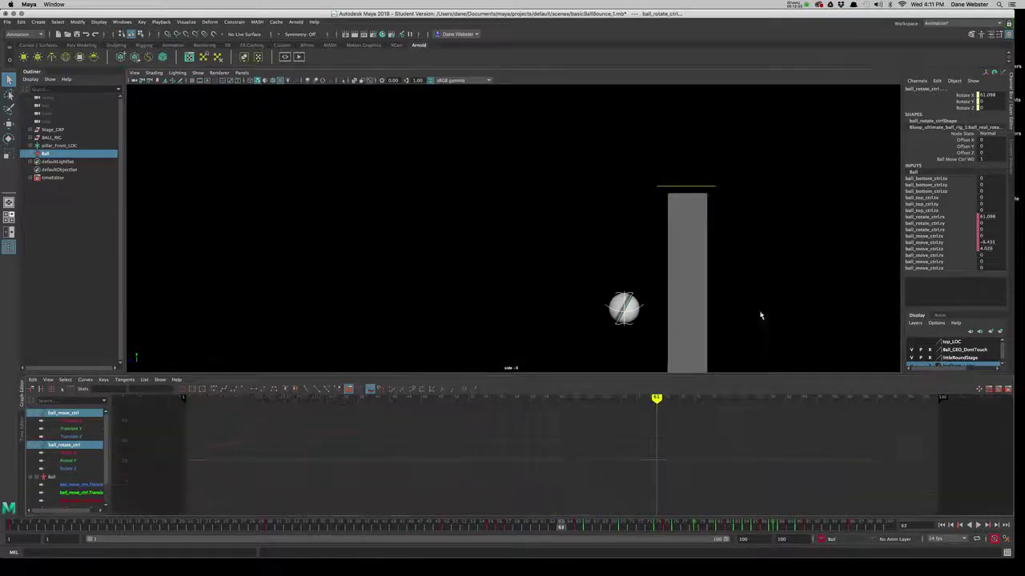
left_click_drag(564, 526, 582, 528)
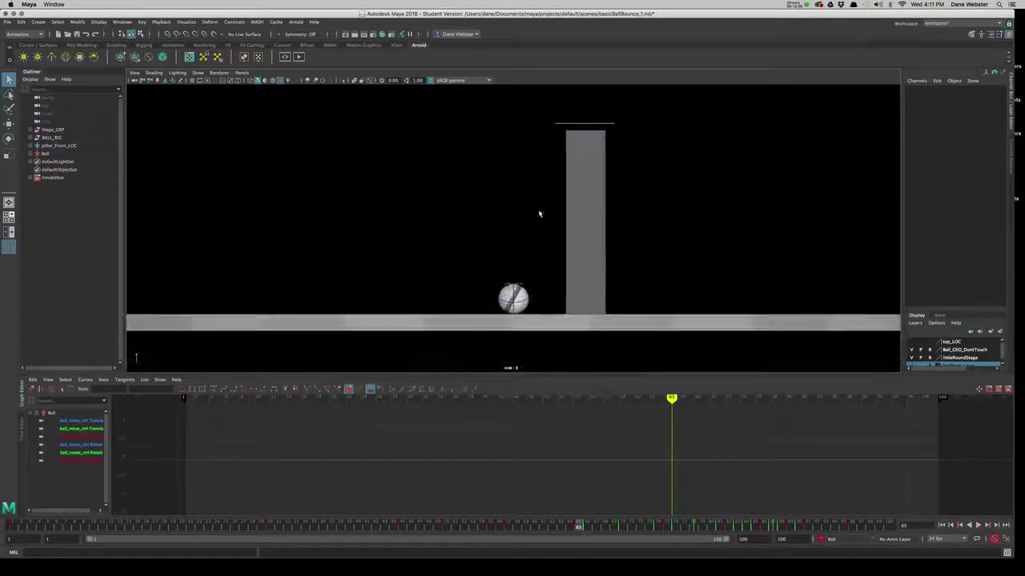
mouse_move(579, 526)
left_mouse_down()
mouse_move(478, 533)
mouse_move(595, 542)
mouse_move(577, 541)
left_mouse_up()
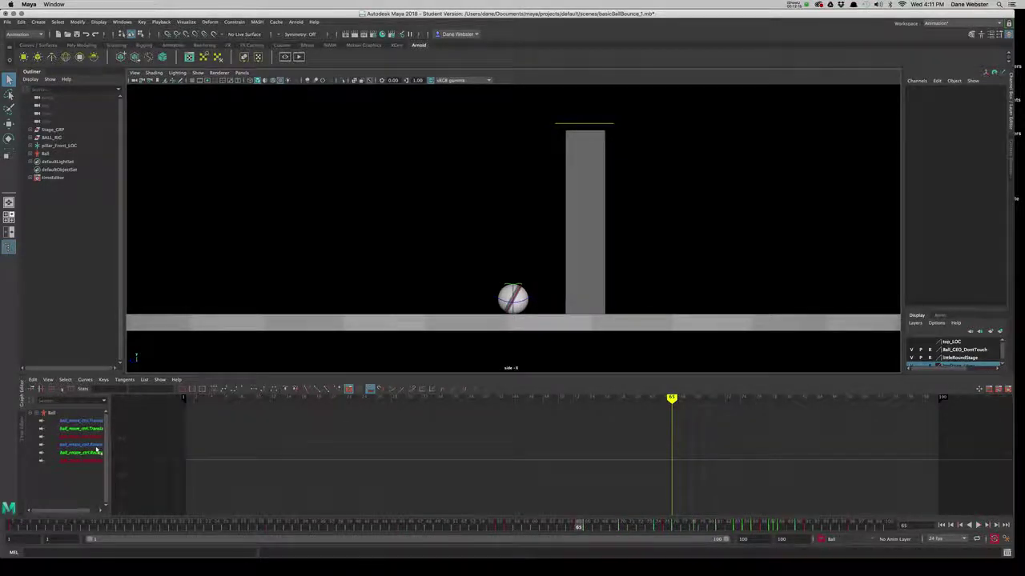
left_click(524, 299)
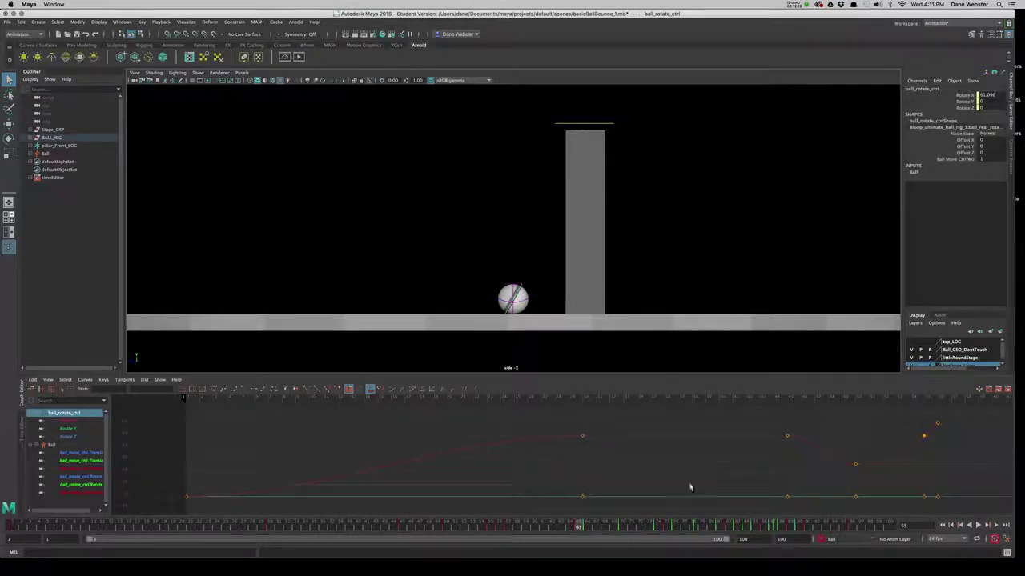
Step: Bring frame 65 into the Graph Editor view and review the fall
mouse_move(690, 488)
right_mouse_down("alt")
mouse_move(715, 455)
mouse_move(531, 475)
mouse_move(614, 480)
mouse_move(627, 469)
right_mouse_up("alt")
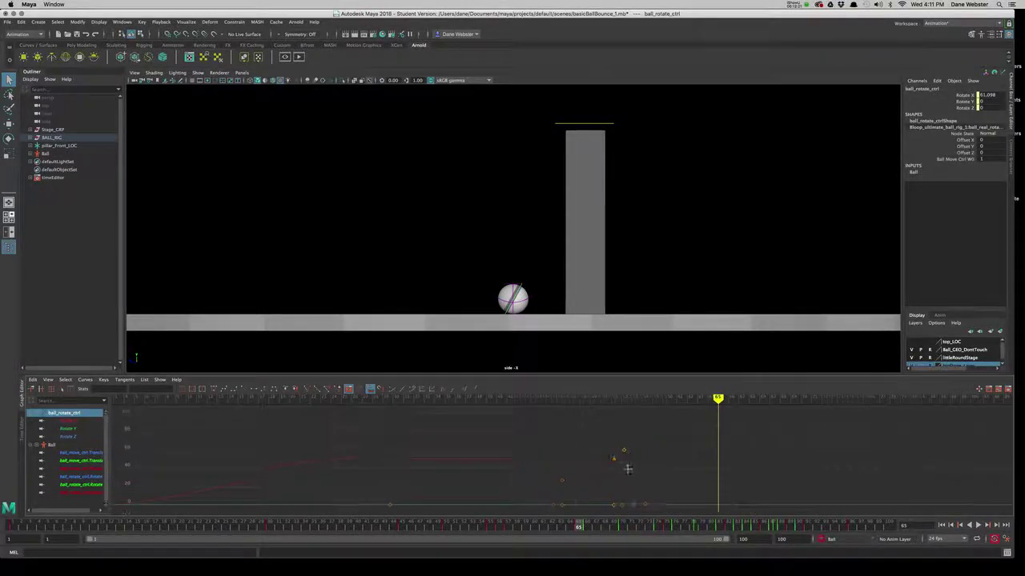
mouse_move(576, 531)
left_mouse_down()
mouse_move(499, 530)
mouse_move(579, 530)
left_mouse_up()
key("alt+b")
key("alt+b")
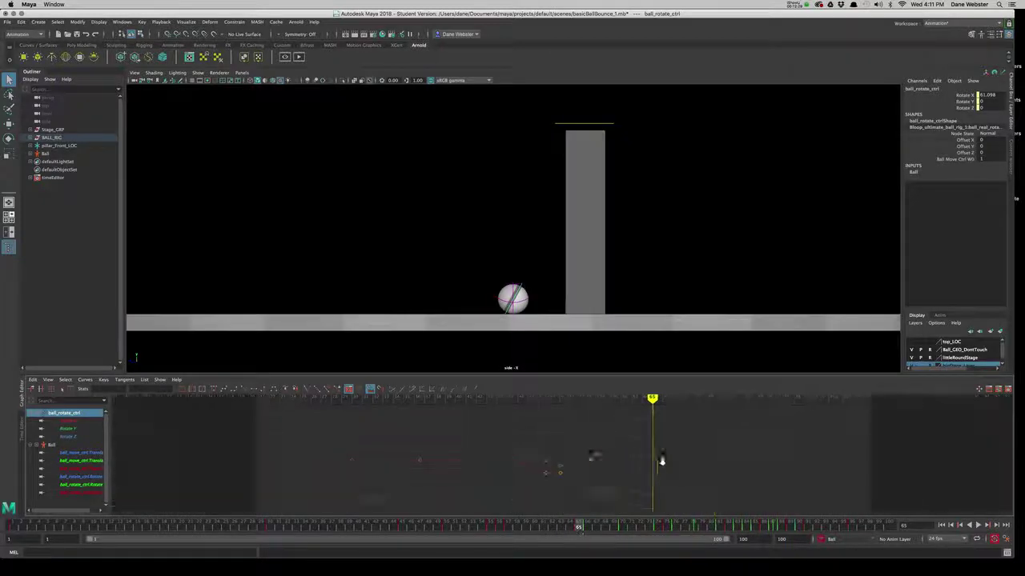
middle_click_drag(661, 460, 619, 467, "alt")
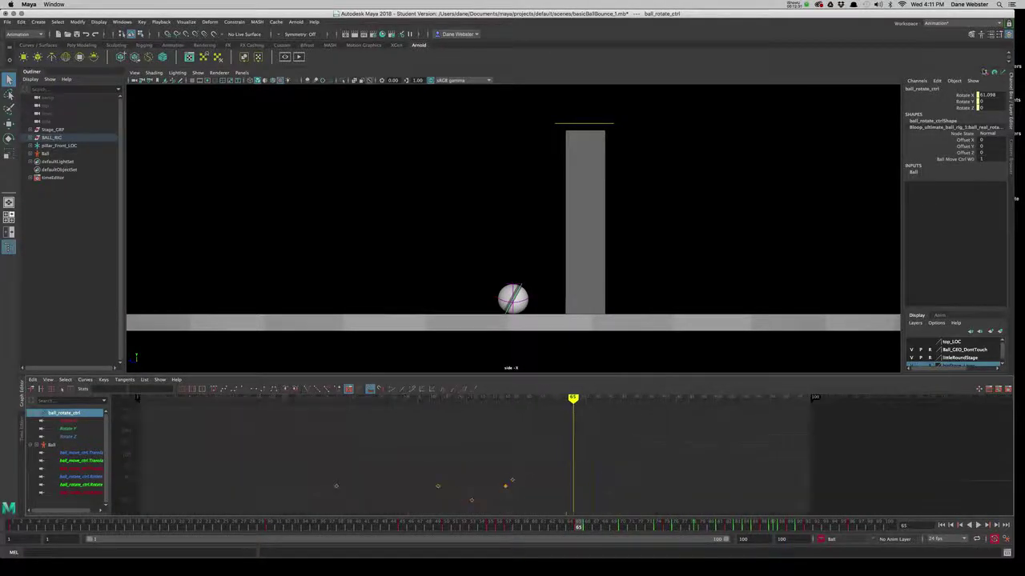
Step: Key Rotate X at frame 65, raise it to about 244.6, and preview the spin
left_click(972, 94)
right_click(967, 97)
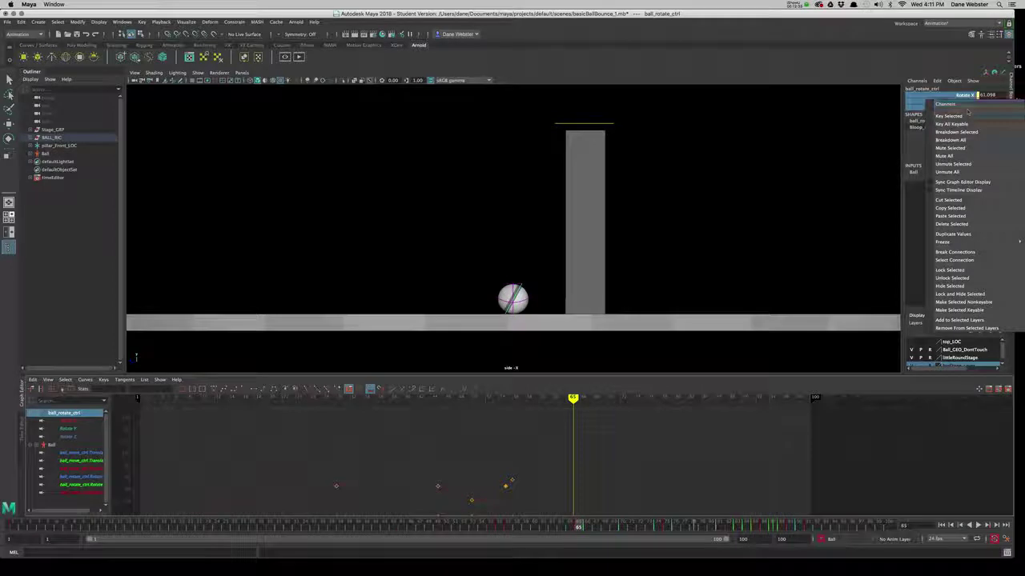
left_click(967, 116)
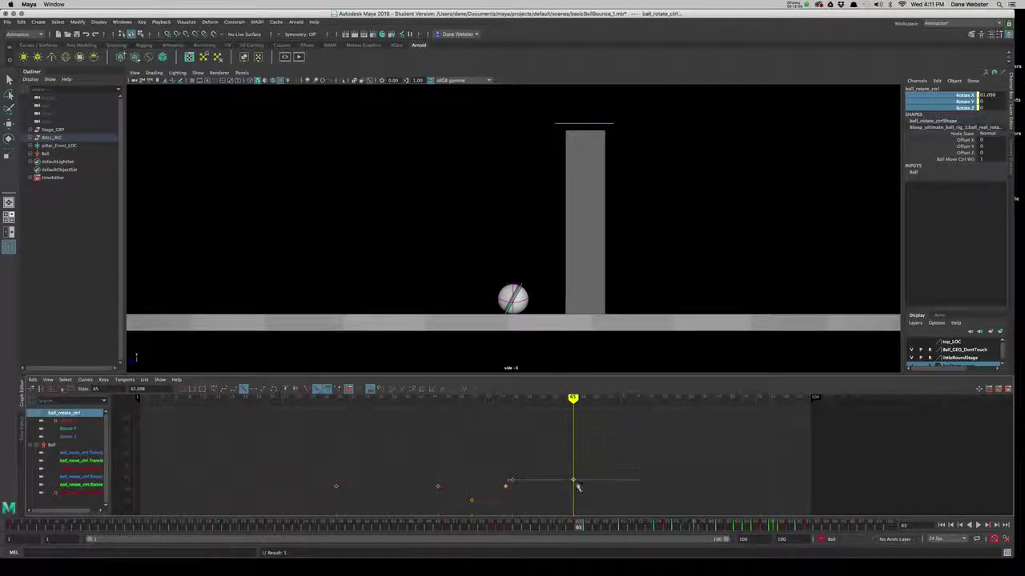
middle_click_drag(573, 483, 569, 407)
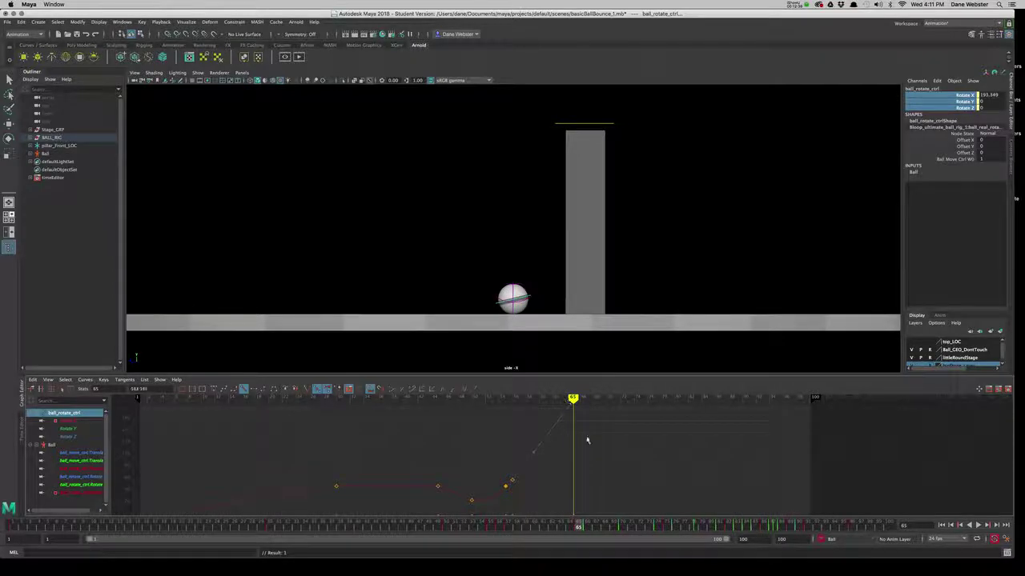
key("a")
middle_click_drag(563, 439, 563, 419)
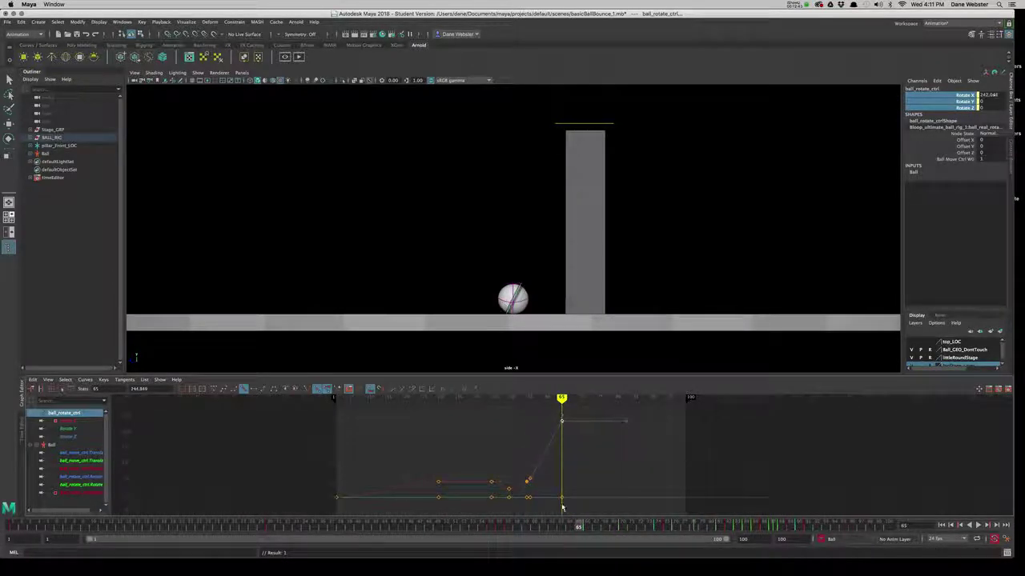
mouse_move(578, 527)
left_mouse_down()
mouse_move(464, 523)
mouse_move(595, 515)
mouse_move(472, 515)
mouse_move(594, 513)
mouse_move(492, 514)
mouse_move(579, 507)
left_mouse_up()
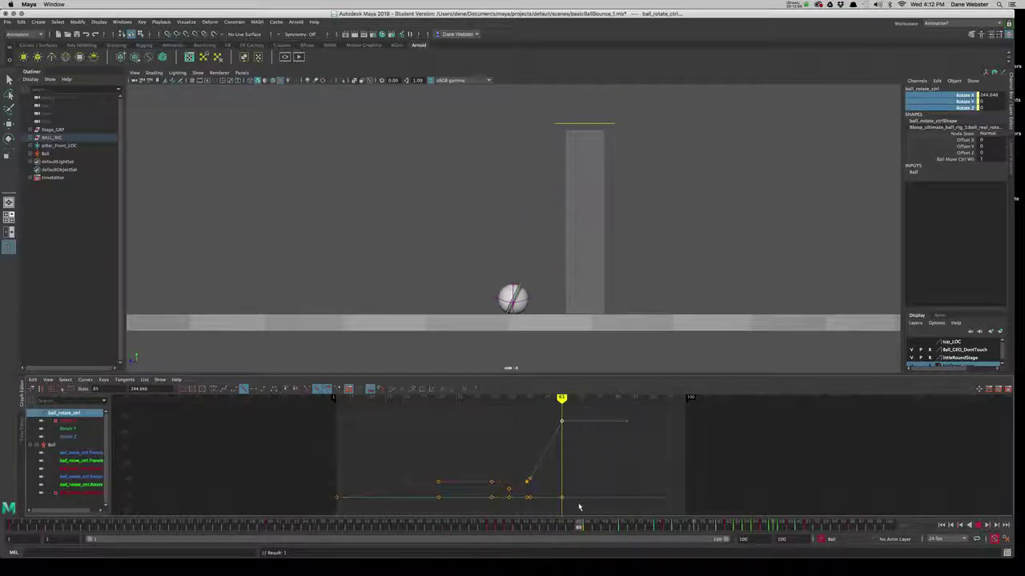
key("alt+b")
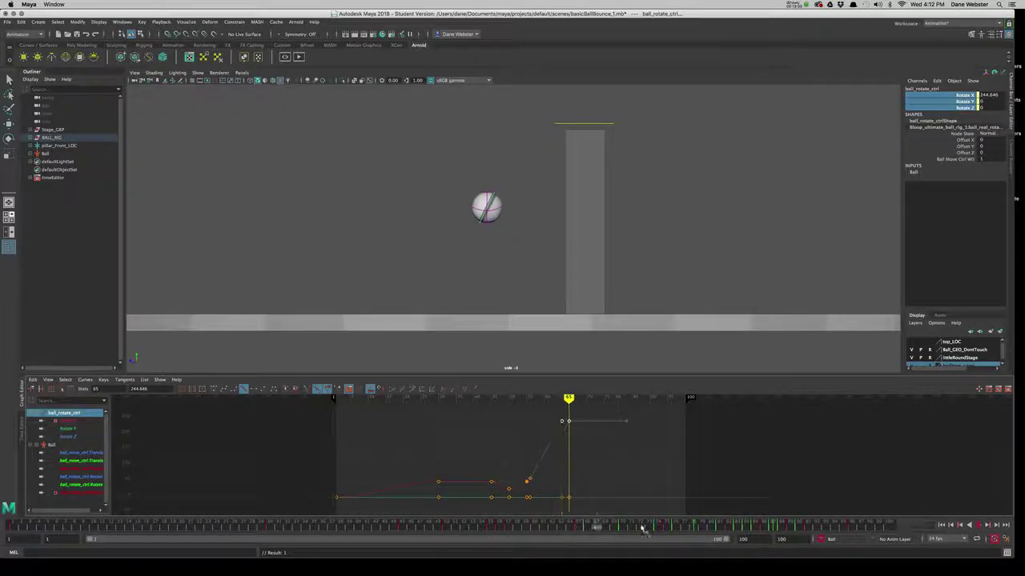
Step: Advance to frame 75 and roll the ball forward with the Rotate tool
left_click_drag(580, 528, 667, 526)
key("e")
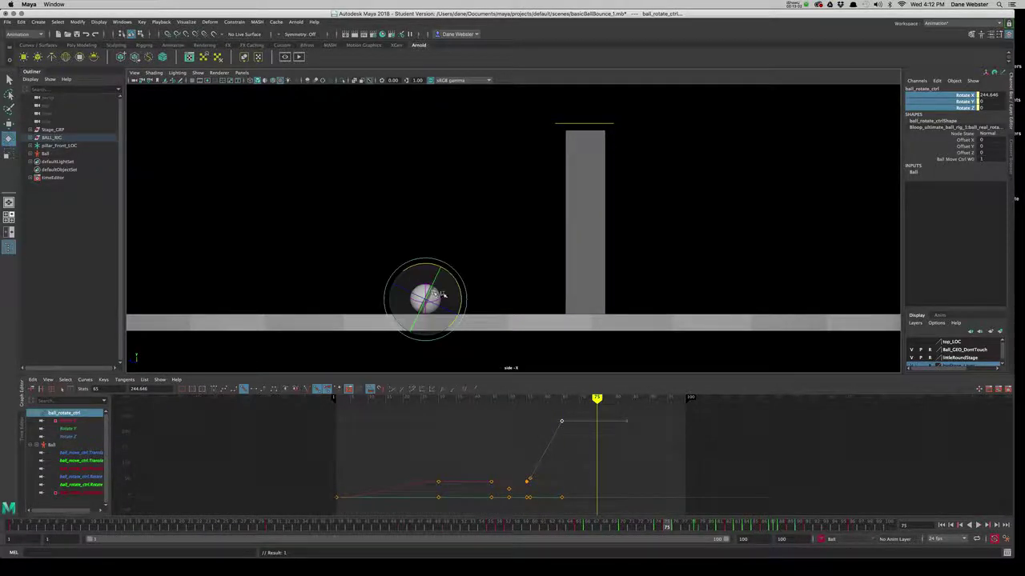
mouse_move(457, 286)
left_mouse_down()
mouse_move(448, 286)
mouse_move(455, 306)
mouse_move(697, 480)
left_mouse_up()
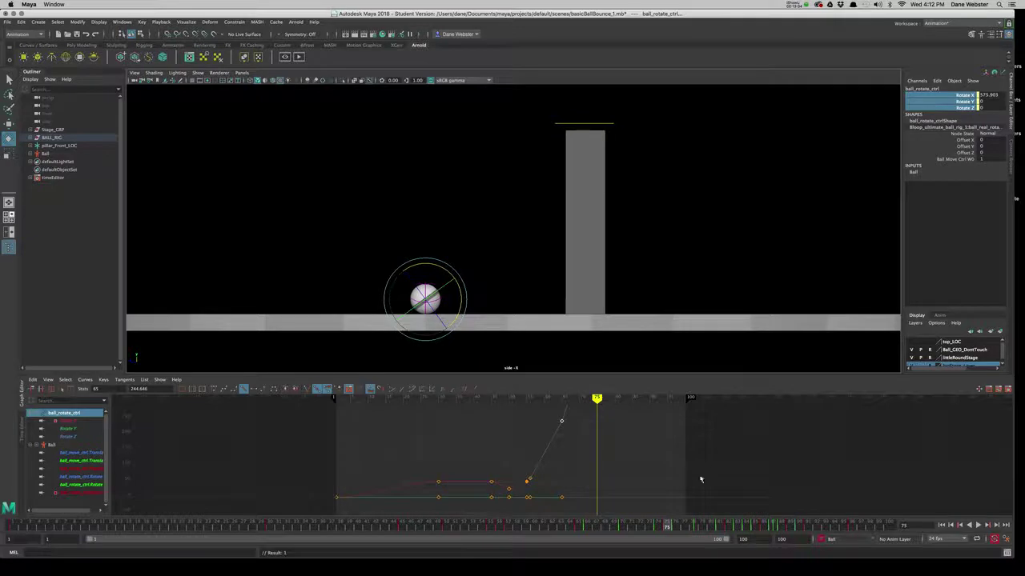
key("s")
key("f")
key("a")
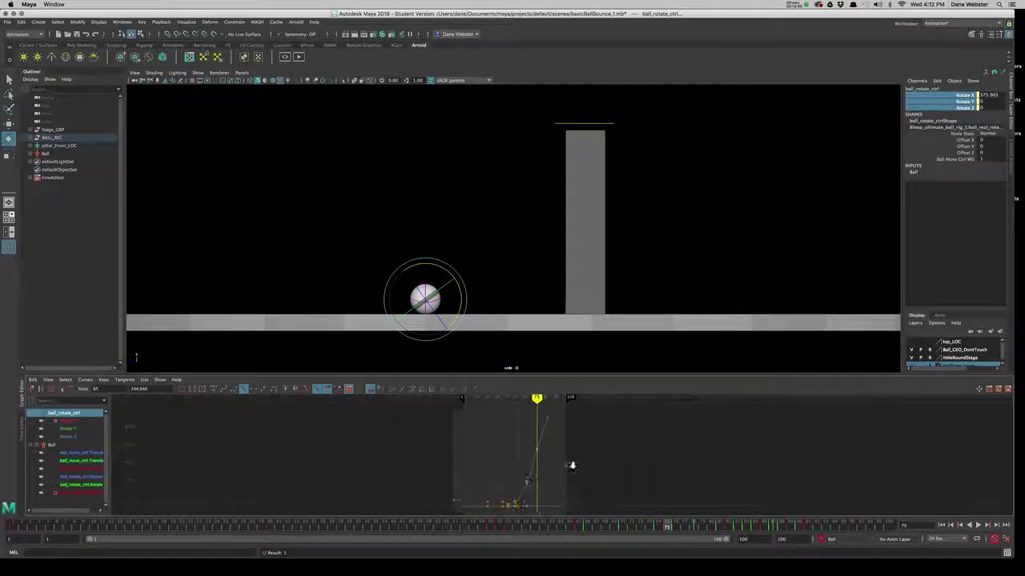
Step: Key Rotate X at frame 75 and scrub through the roll and bounce
left_click(960, 96)
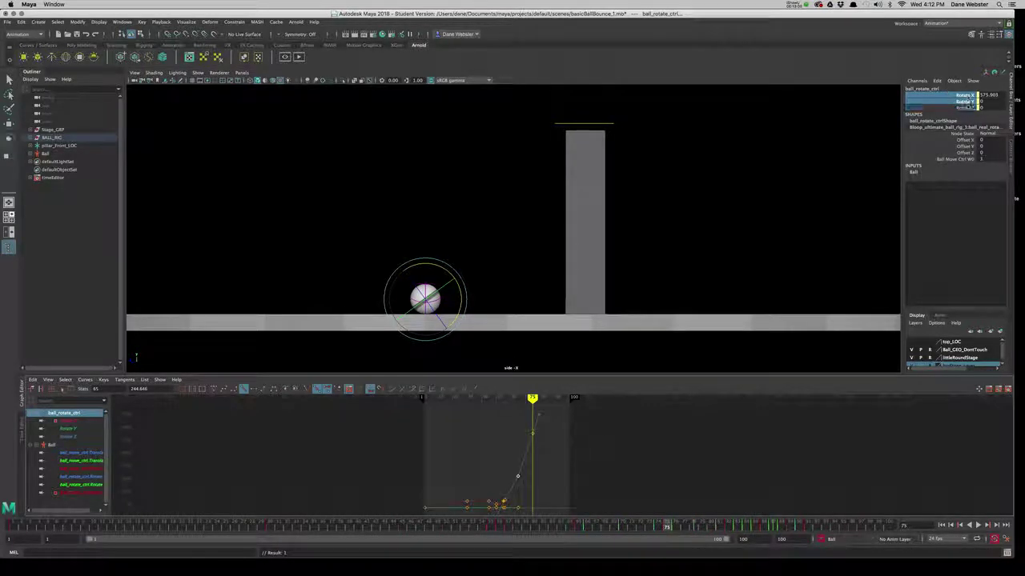
right_click(949, 96)
left_click(924, 236)
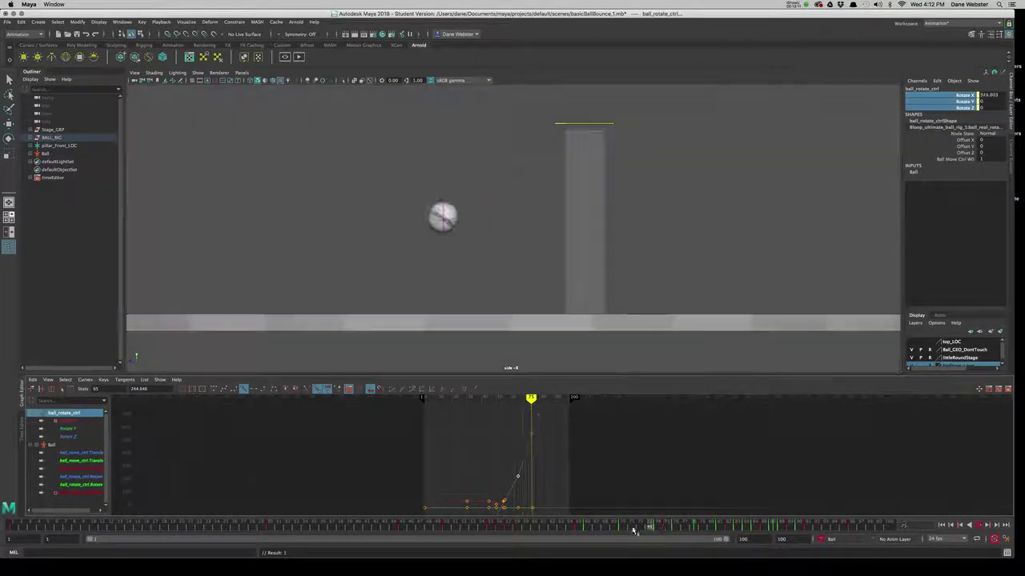
mouse_move(667, 530)
left_mouse_down()
mouse_move(562, 530)
mouse_move(674, 529)
left_mouse_up()
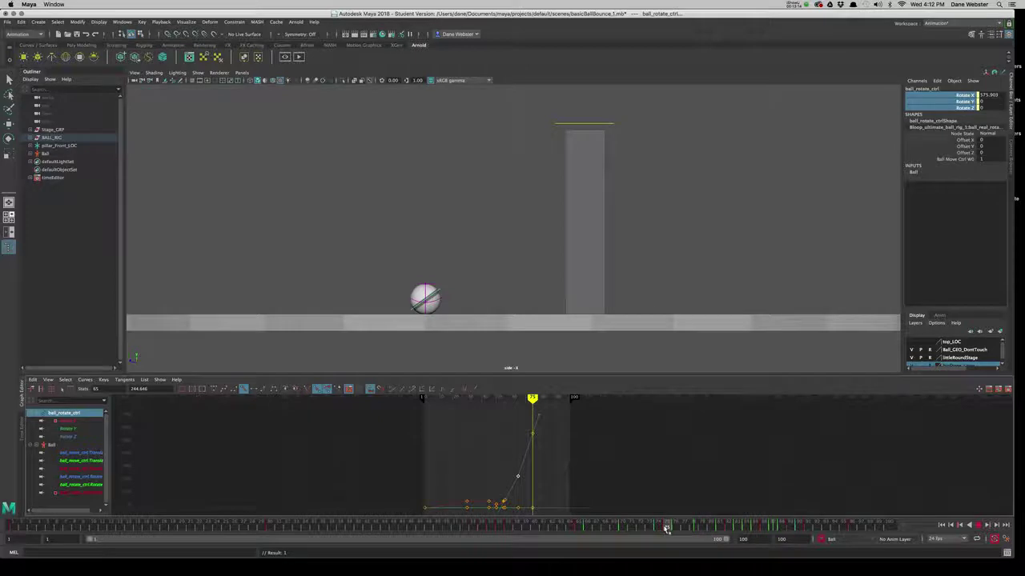
key("alt+b")
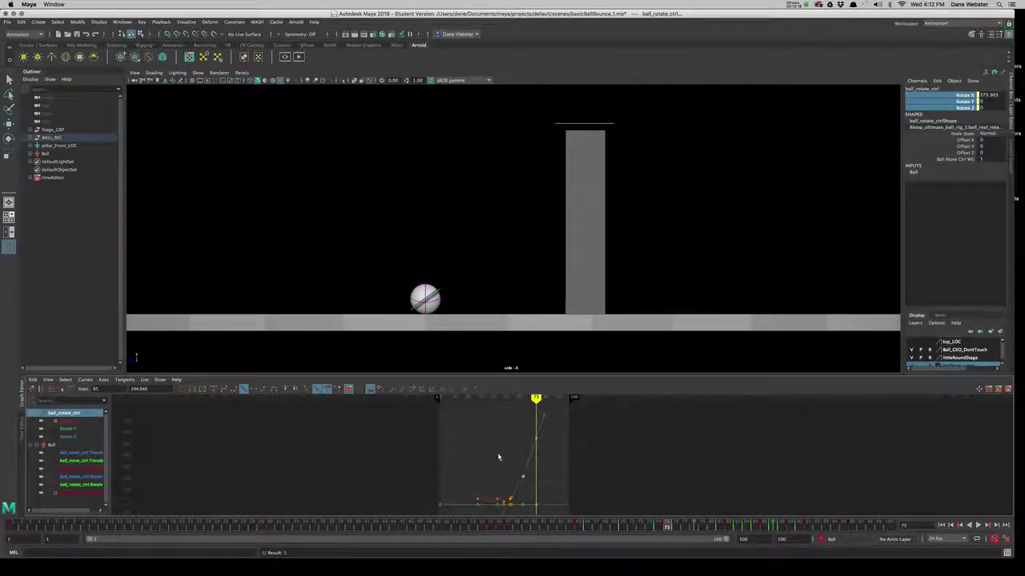
right_click_drag(575, 482, 604, 434, "alt")
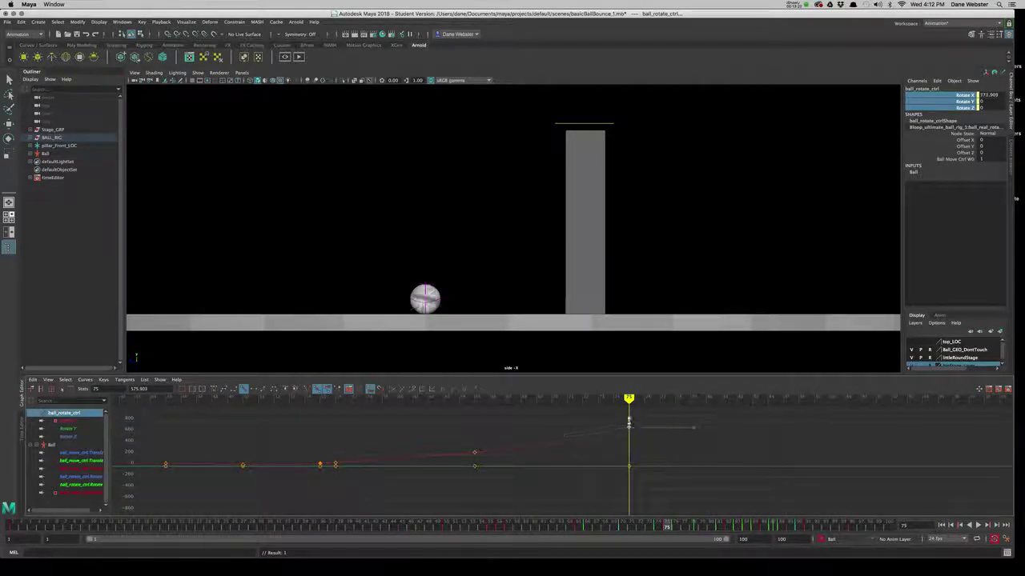
mouse_move(665, 530)
left_mouse_down()
mouse_move(530, 530)
mouse_move(674, 536)
left_mouse_up()
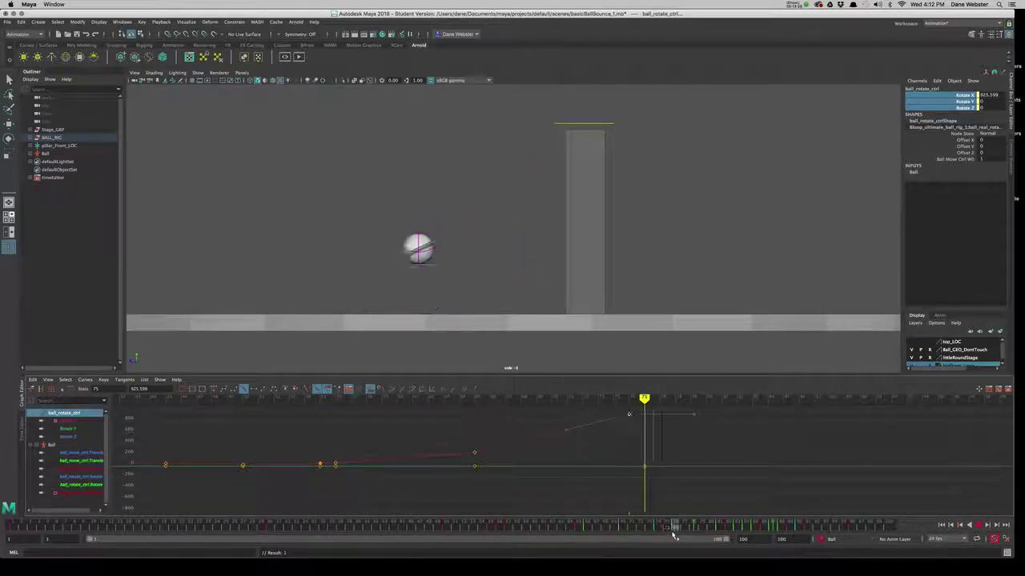
left_click_drag(674, 536, 737, 528)
Step: At frame 82, rotate the ball to Rotate X 1080.68 and scrub back through the landing
key("alt+b")
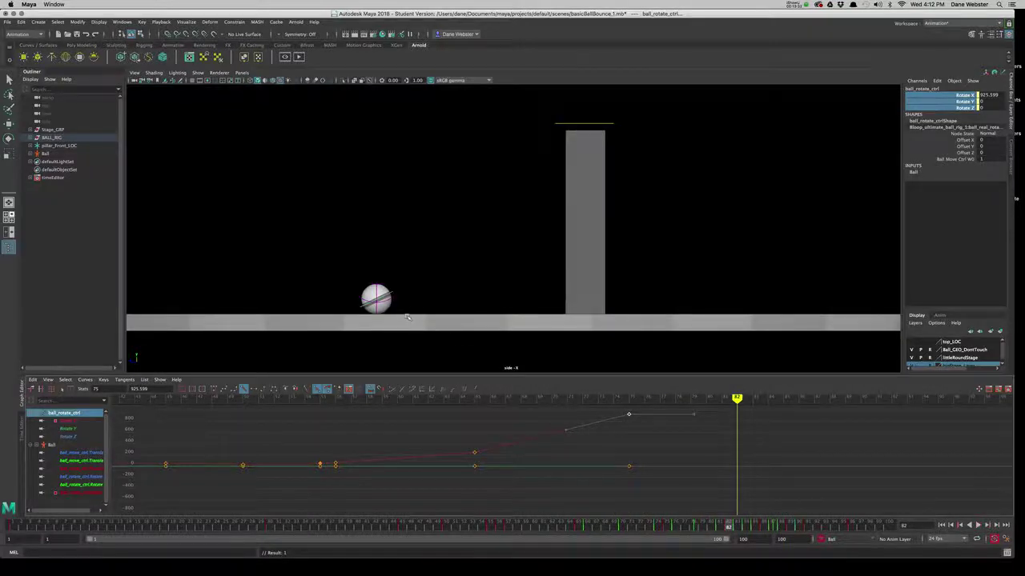
key("e")
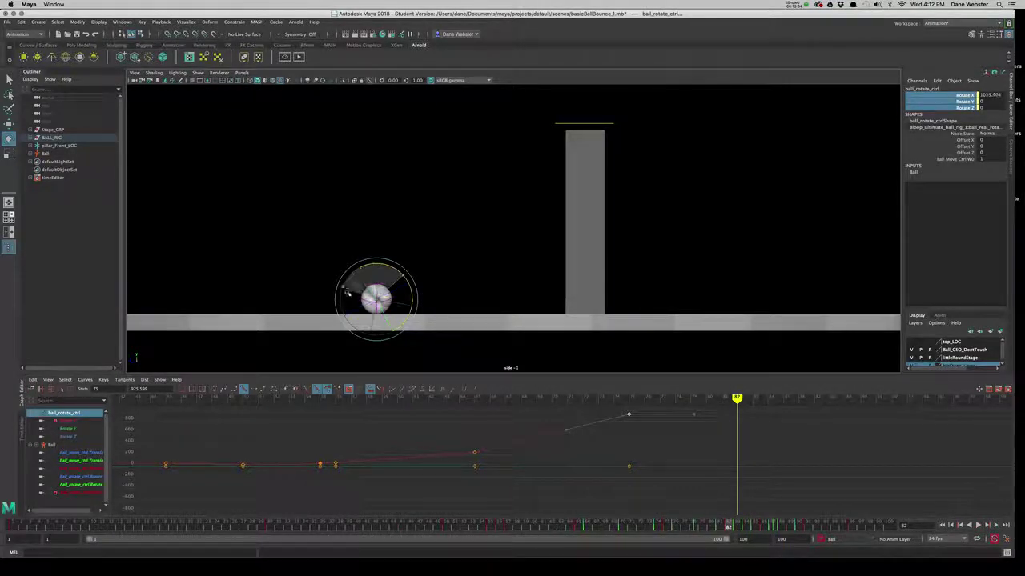
left_click_drag(340, 310, 341, 312)
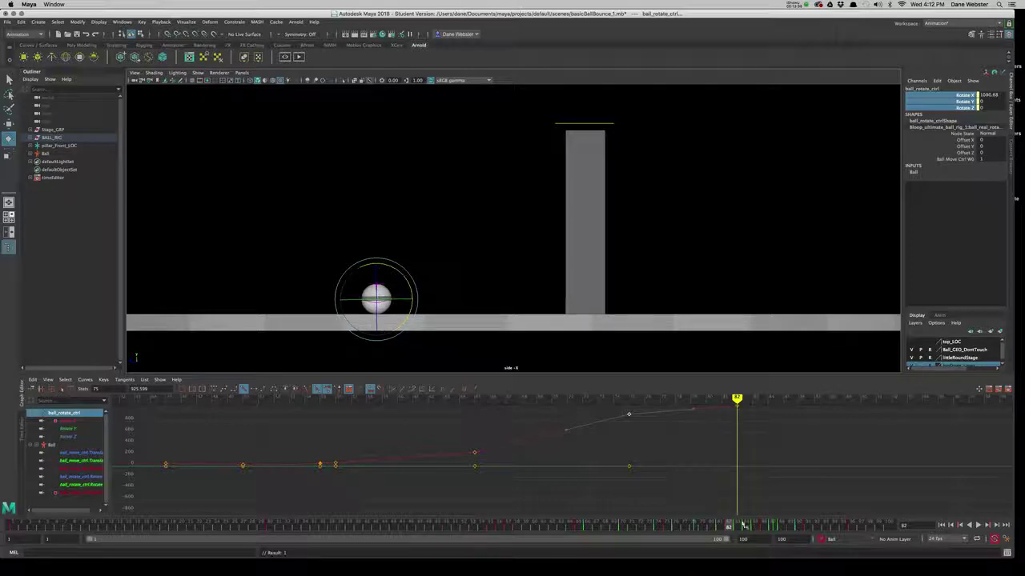
key("alt+b")
mouse_move(727, 528)
left_mouse_down()
mouse_move(500, 516)
mouse_move(711, 511)
left_mouse_up()
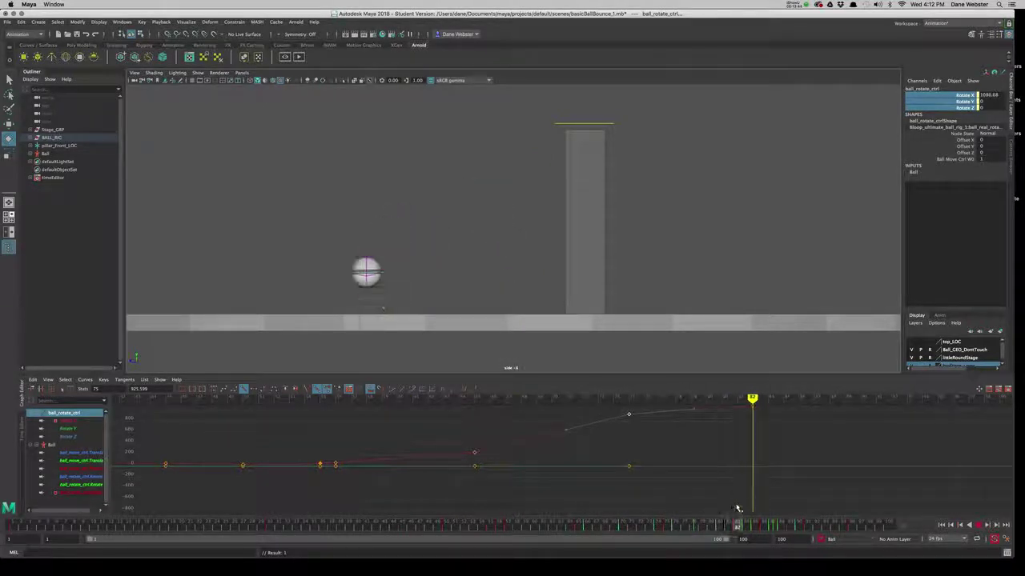
mouse_move(711, 511)
left_mouse_down()
mouse_move(730, 513)
mouse_move(678, 527)
left_mouse_up()
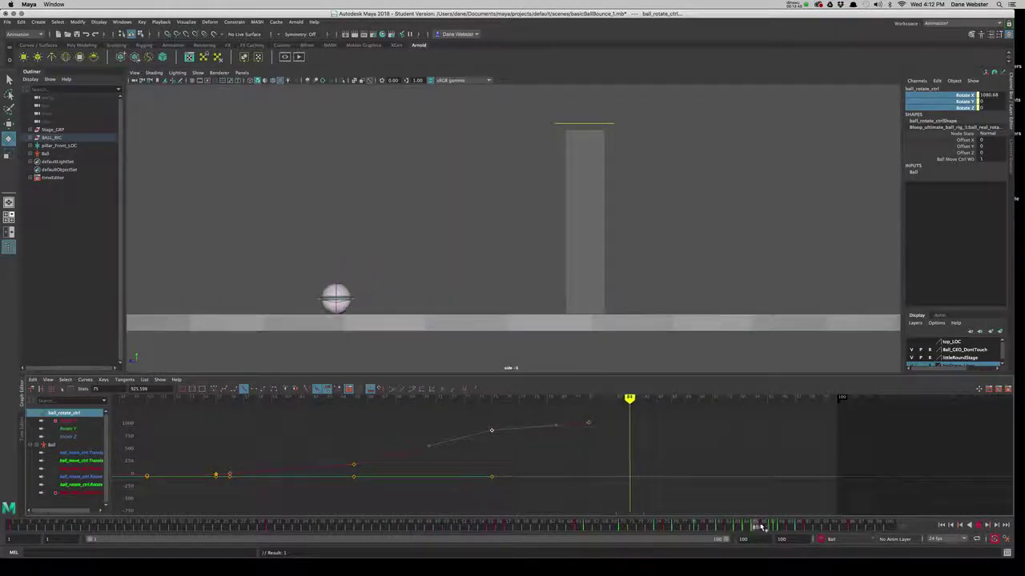
Step: Rotate the ball to Rotate X 1228.012 at frame 86 and key it
left_click_drag(729, 528, 765, 526)
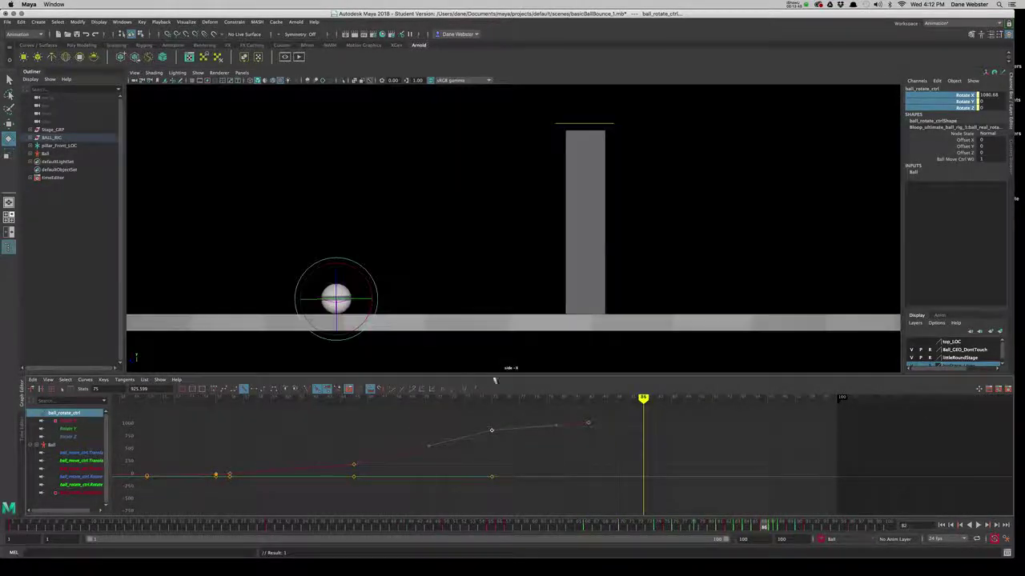
left_click_drag(369, 280, 364, 322)
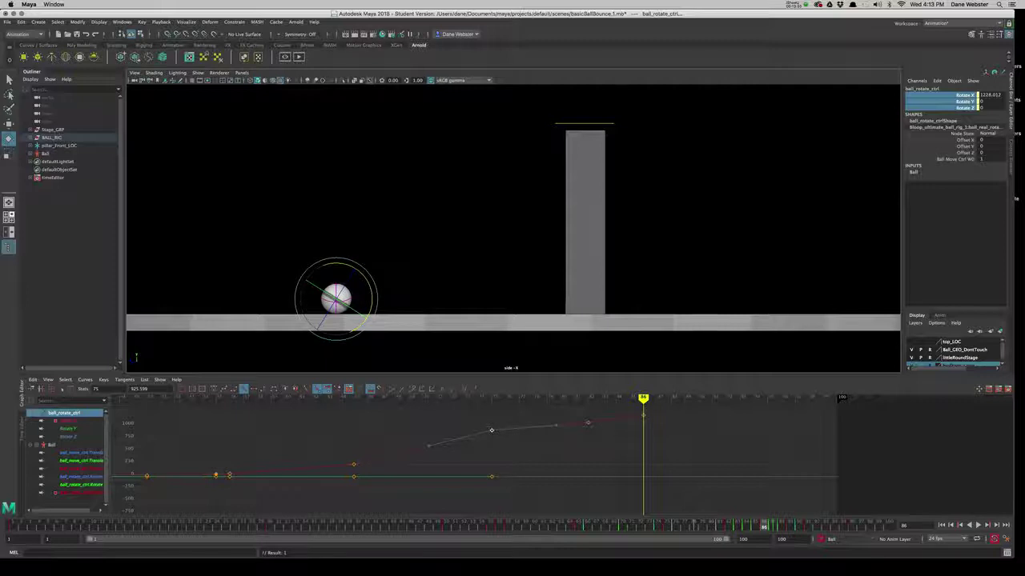
right_click(960, 96)
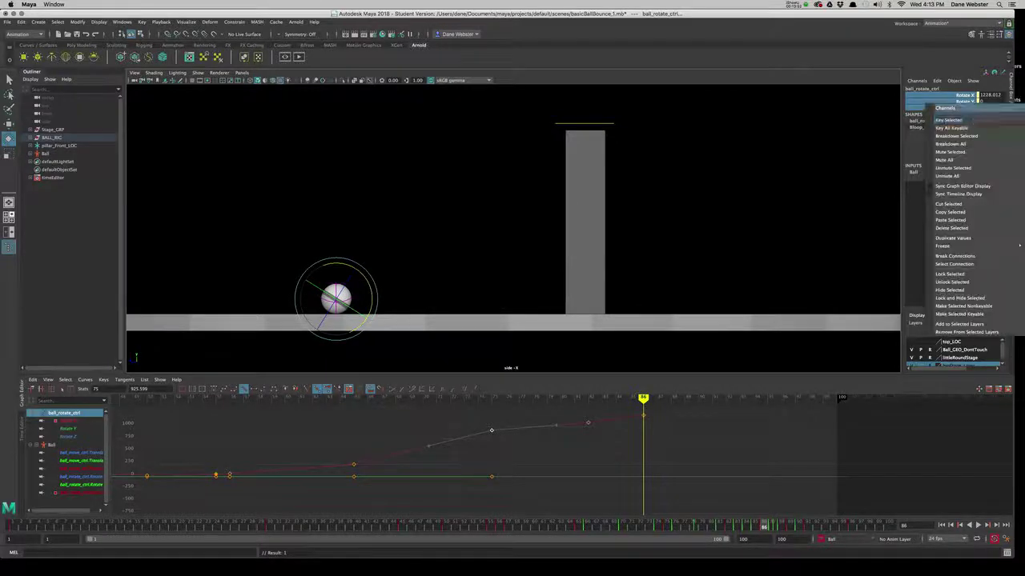
left_click(957, 122)
Step: Review the roll, then key Rotate X at frame 89 at about 1360
mouse_move(765, 528)
left_mouse_down()
mouse_move(753, 529)
mouse_move(783, 526)
left_mouse_up()
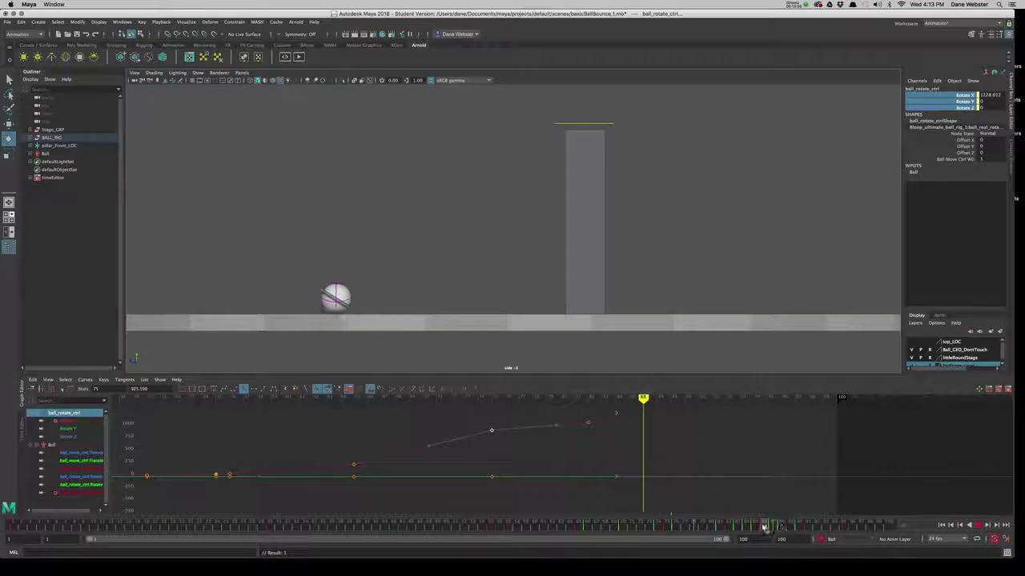
mouse_move(783, 526)
left_mouse_down()
mouse_move(764, 527)
mouse_move(790, 526)
left_mouse_up()
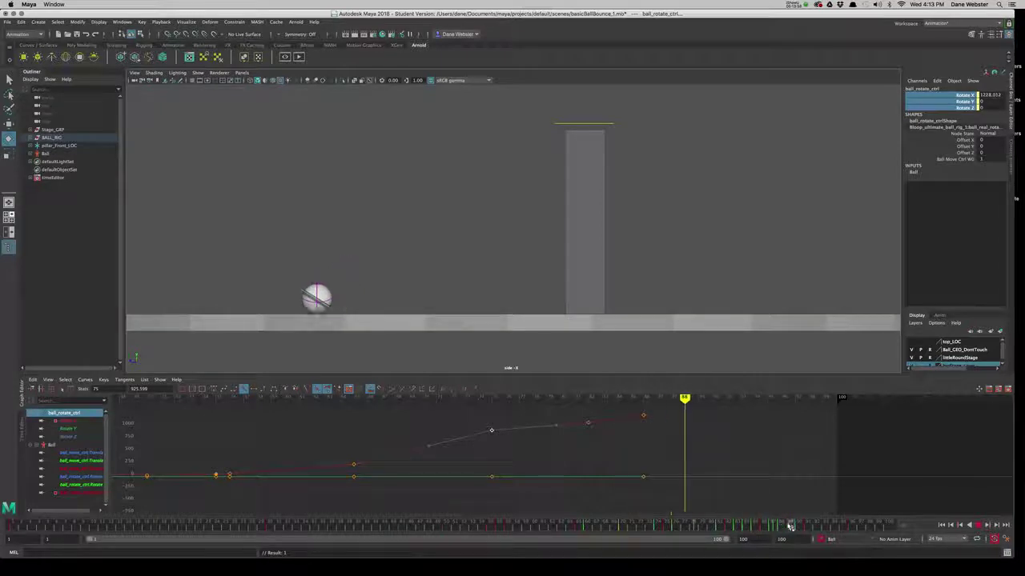
key("alt+b")
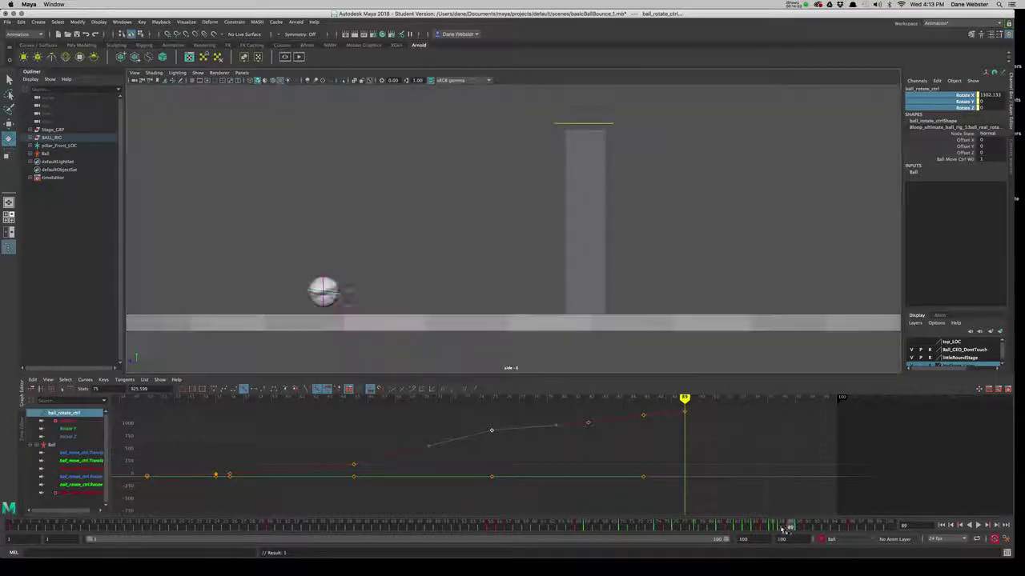
mouse_move(789, 529)
left_mouse_down()
mouse_move(761, 531)
mouse_move(791, 528)
left_mouse_up()
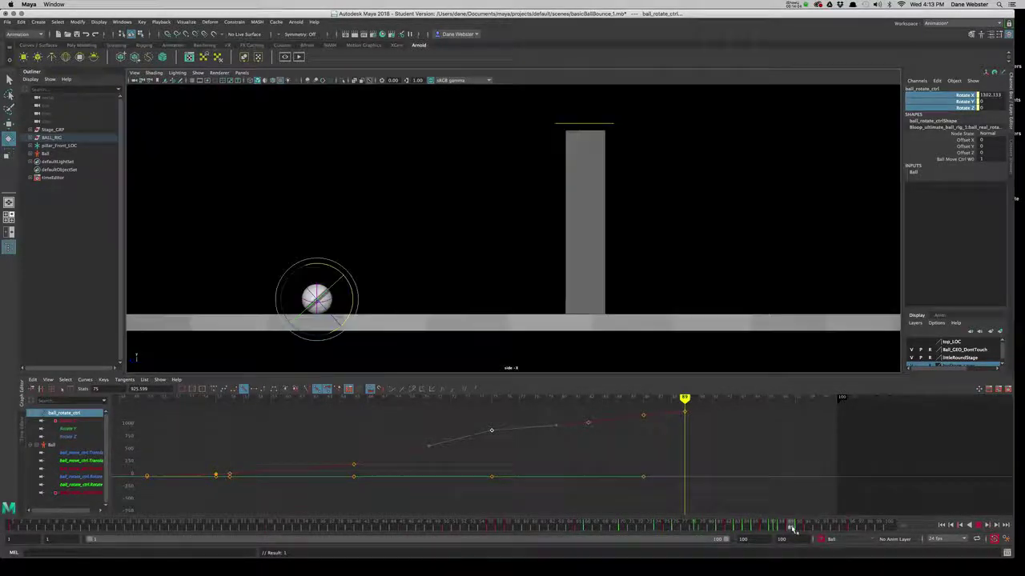
right_click(966, 87)
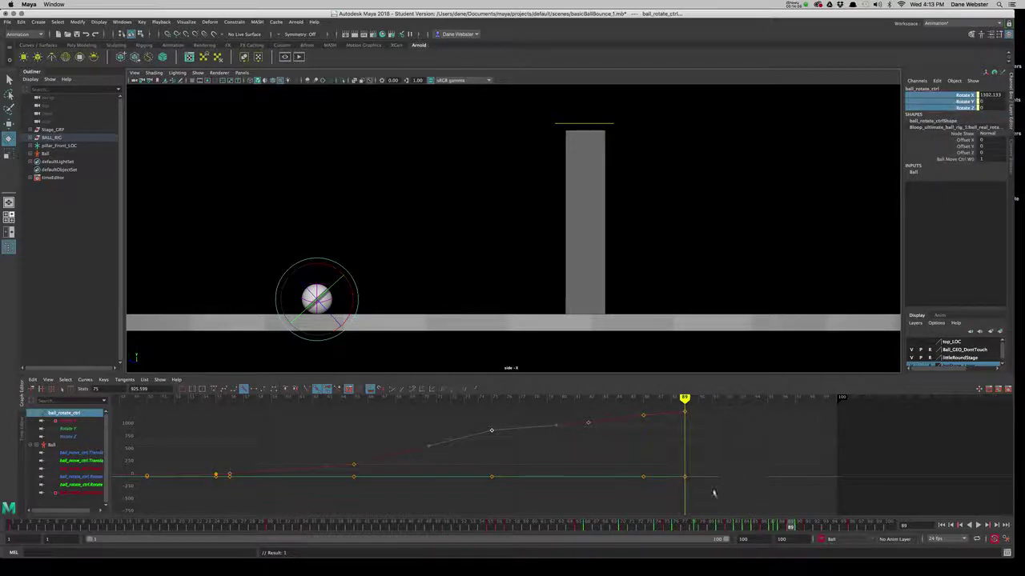
middle_click_drag(713, 487, 399, 437, "alt")
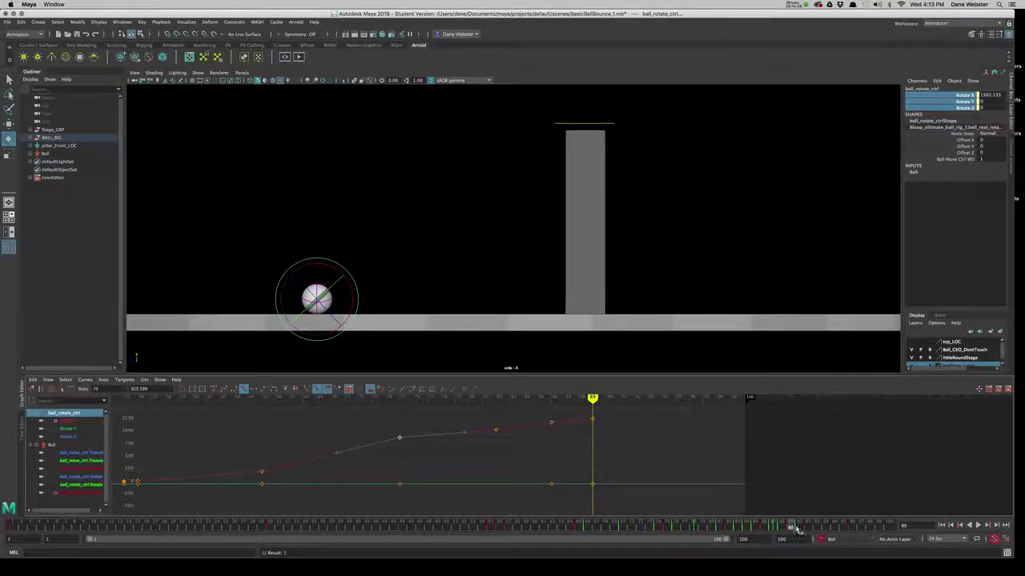
Step: Set a Rotate X key at frame 91 and check the roll around it
left_click_drag(795, 529, 809, 529)
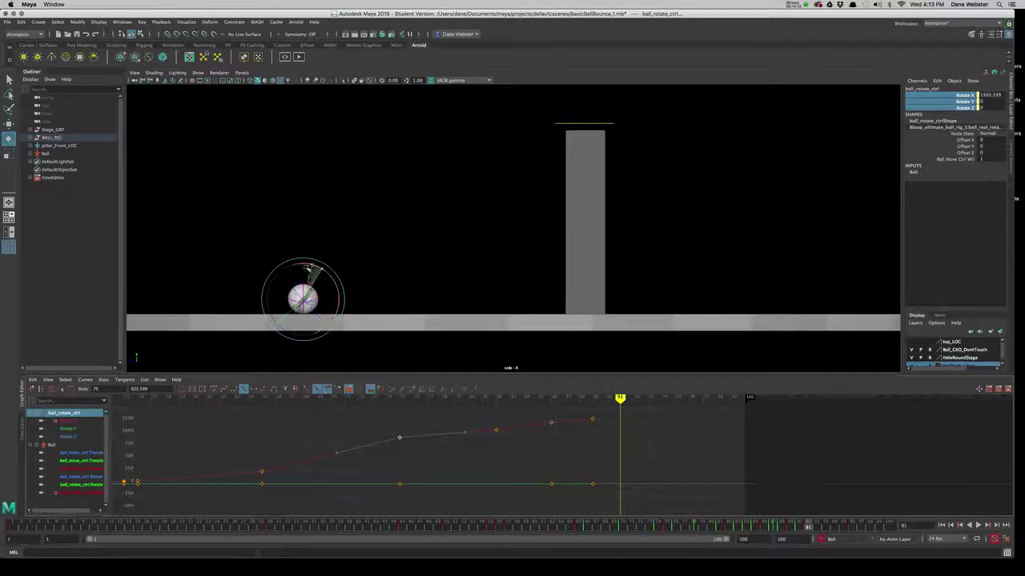
key("s")
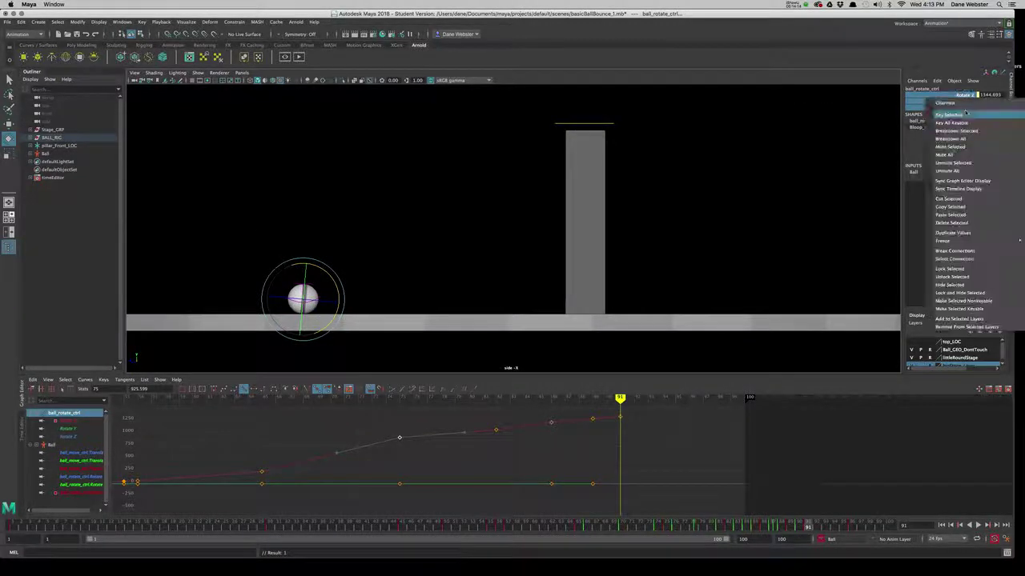
mouse_move(807, 528)
left_mouse_down()
mouse_move(816, 529)
mouse_move(797, 521)
mouse_move(817, 531)
left_mouse_up()
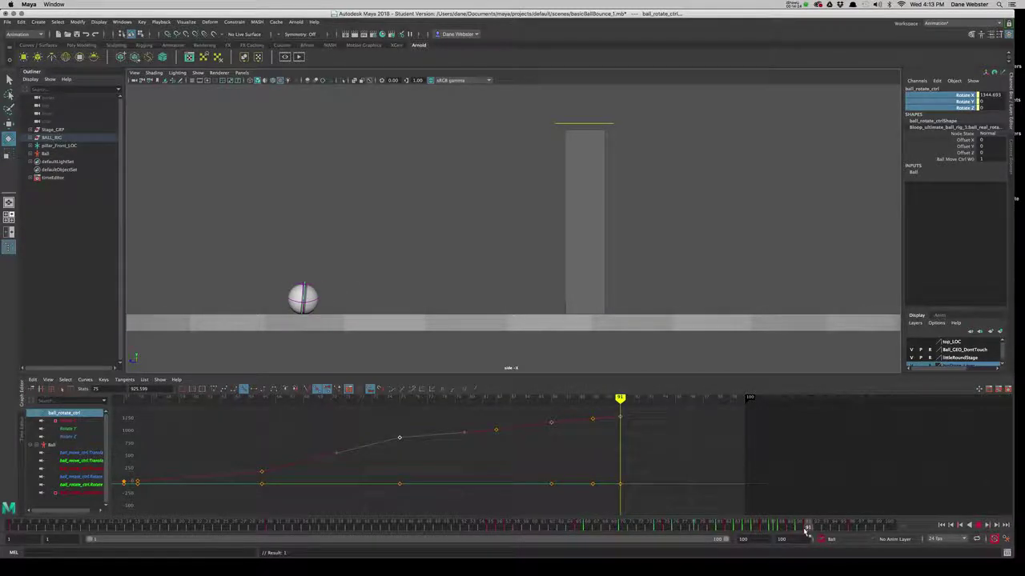
Step: Key Rotate X at frame 96, about 1415, then review frames 95–96 and frame the curve
key("alt+b")
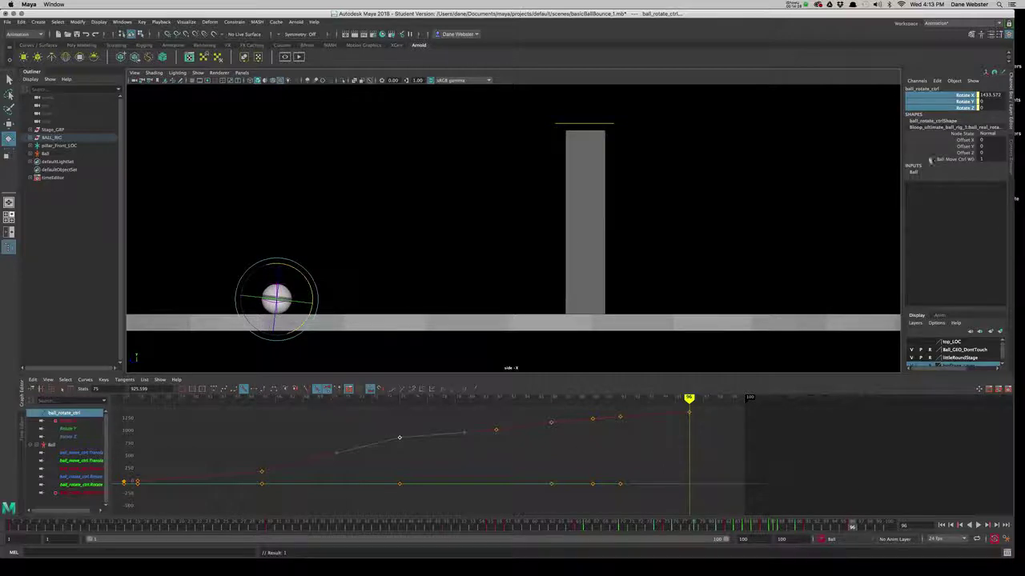
right_click(967, 103)
left_click(961, 120)
left_click_drag(853, 528, 808, 538)
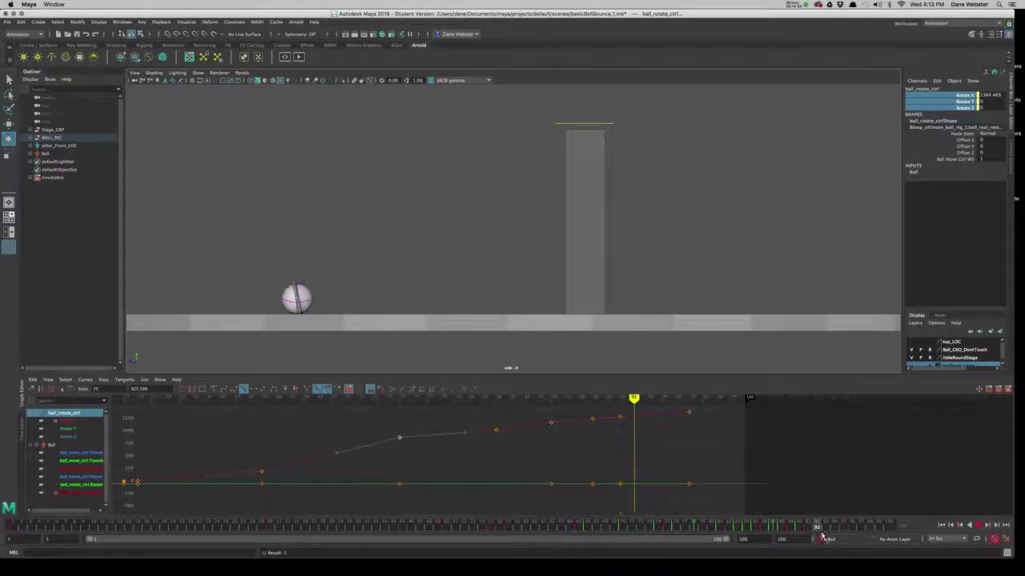
mouse_move(822, 538)
left_mouse_down()
mouse_move(855, 534)
mouse_move(846, 528)
left_mouse_up()
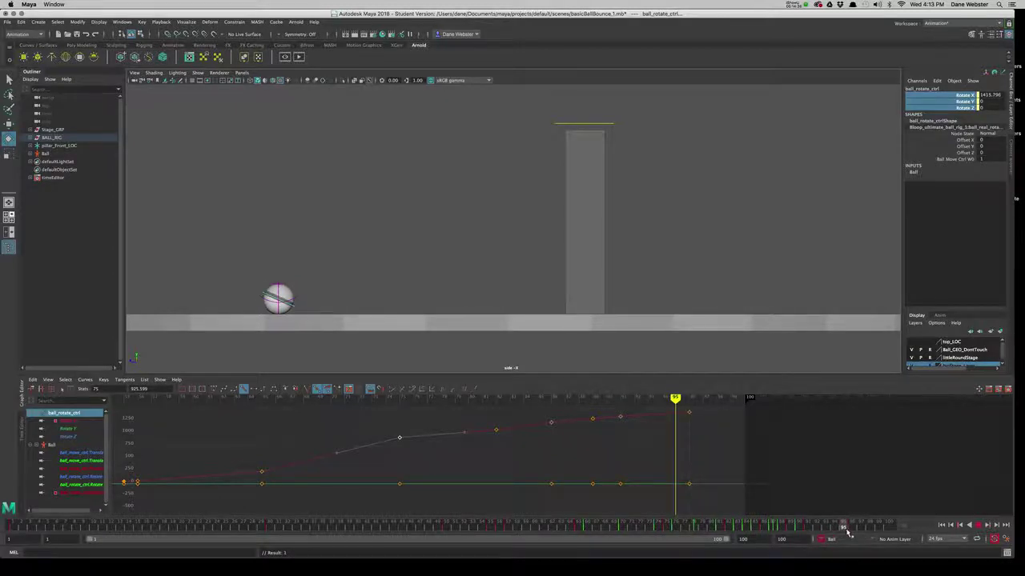
key("alt+b")
key("f")
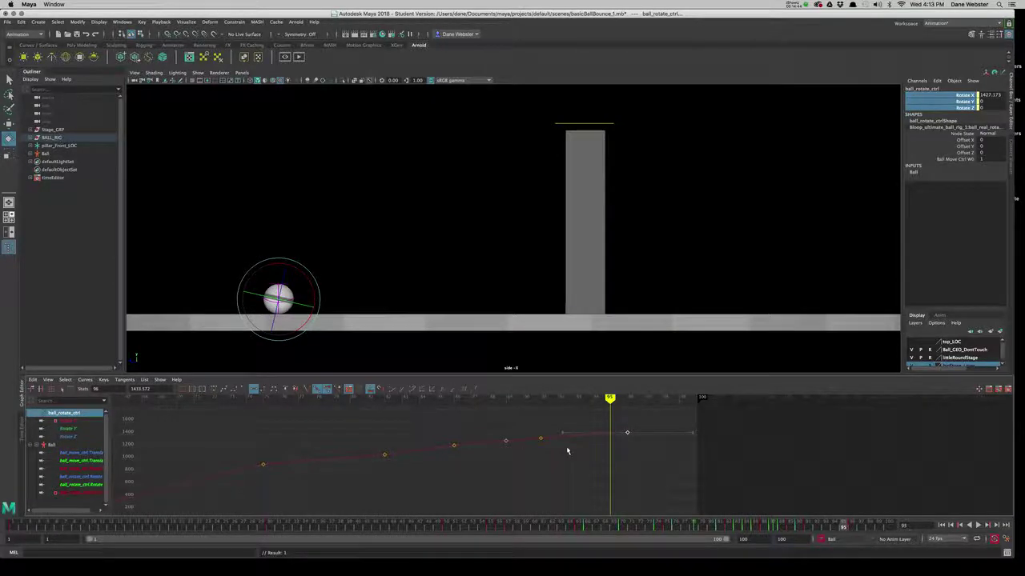
right_click_drag(567, 451, 593, 479, "alt")
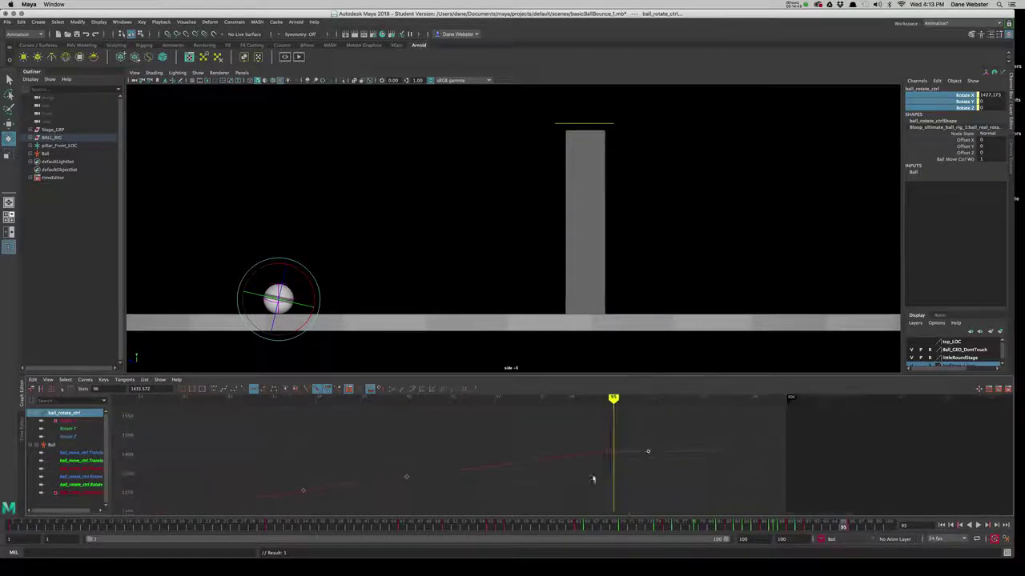
left_click_drag(843, 530, 827, 529)
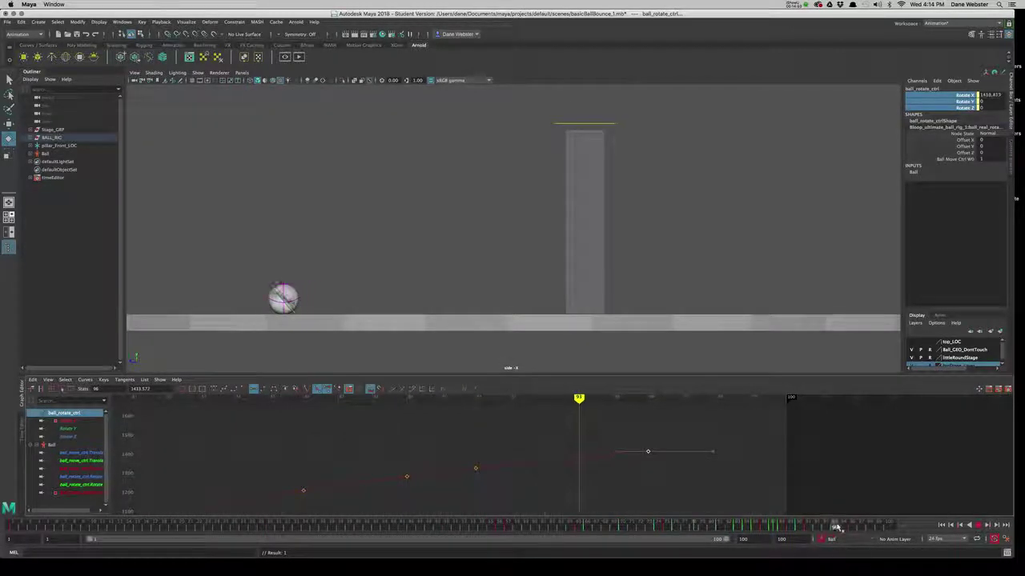
mouse_move(836, 529)
left_mouse_down()
mouse_move(854, 527)
mouse_move(806, 532)
mouse_move(850, 535)
left_mouse_up()
scroll(561, 316, "up", 2)
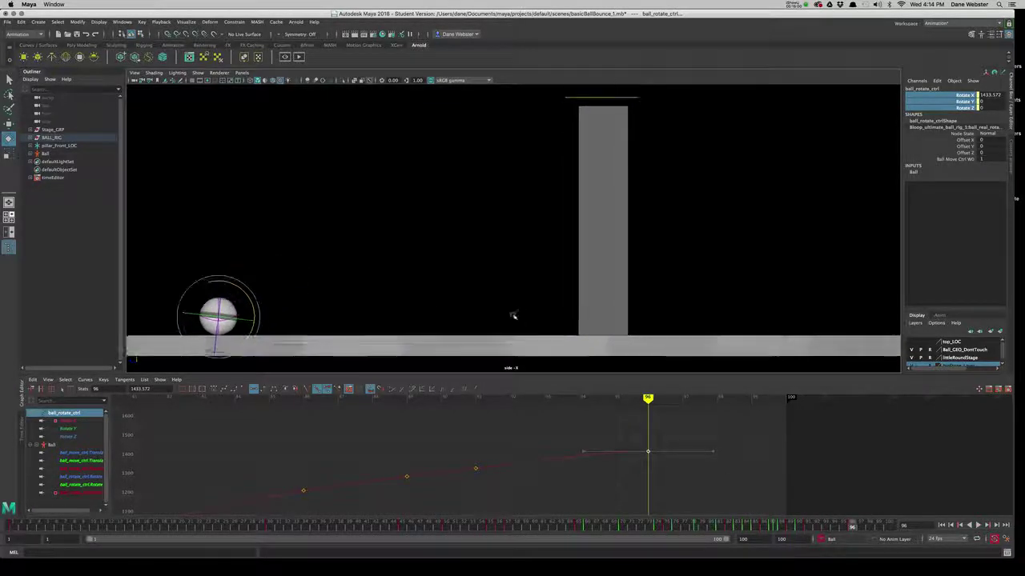
Step: Scrub from the final roll back to the ball's start on the pillar, then play the animation forward
key("f")
scroll(565, 266, "up", 2)
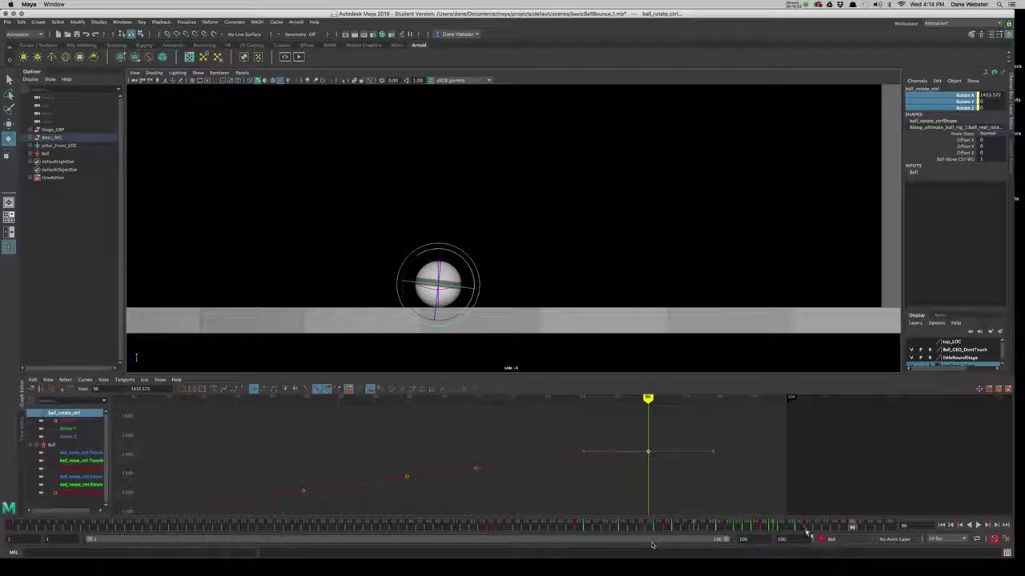
mouse_move(851, 529)
left_mouse_down()
mouse_move(574, 544)
mouse_move(633, 550)
mouse_move(697, 474)
left_mouse_up()
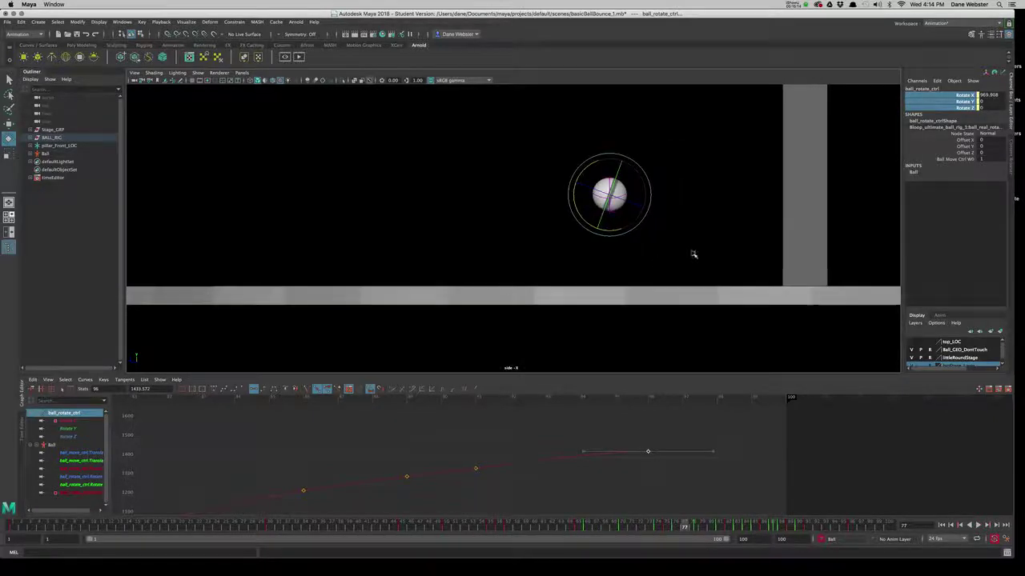
right_click_drag(694, 253, 633, 254, "alt")
middle_click_drag(633, 255, 582, 308, "alt")
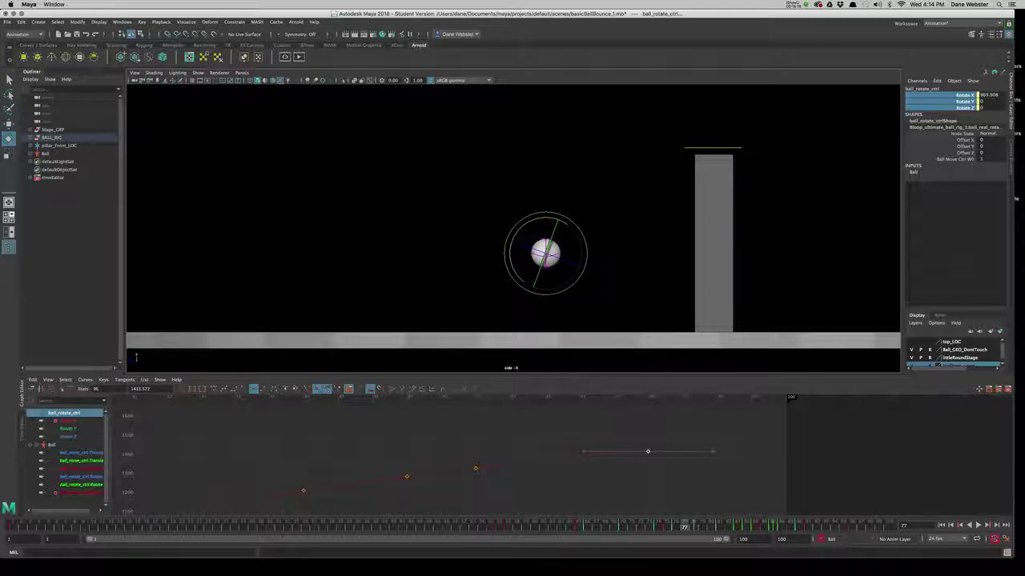
mouse_move(827, 521)
left_mouse_down()
mouse_move(463, 530)
mouse_move(590, 544)
left_mouse_up()
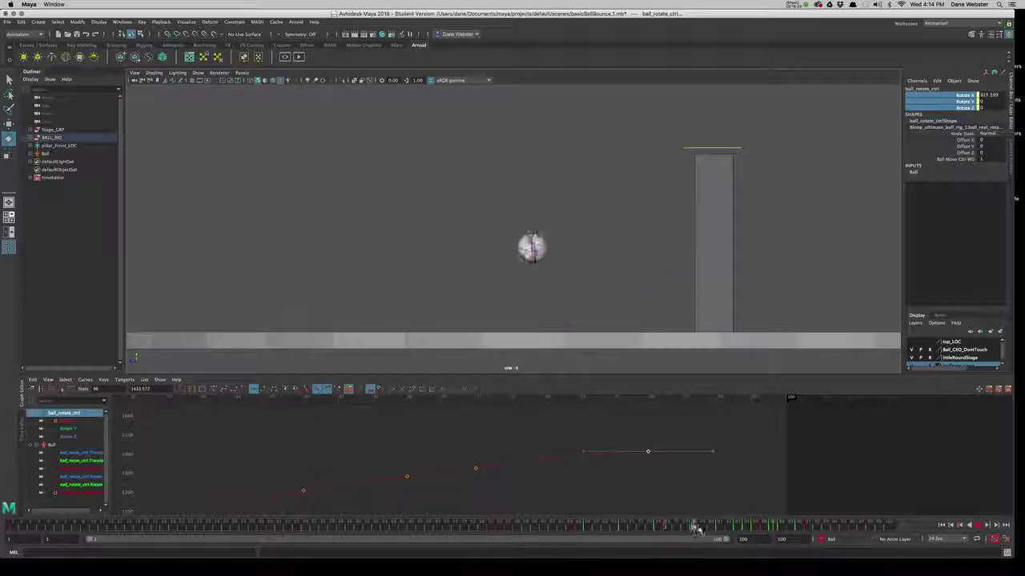
mouse_move(590, 544)
left_mouse_down()
mouse_move(829, 523)
mouse_move(208, 539)
mouse_move(66, 528)
left_mouse_up()
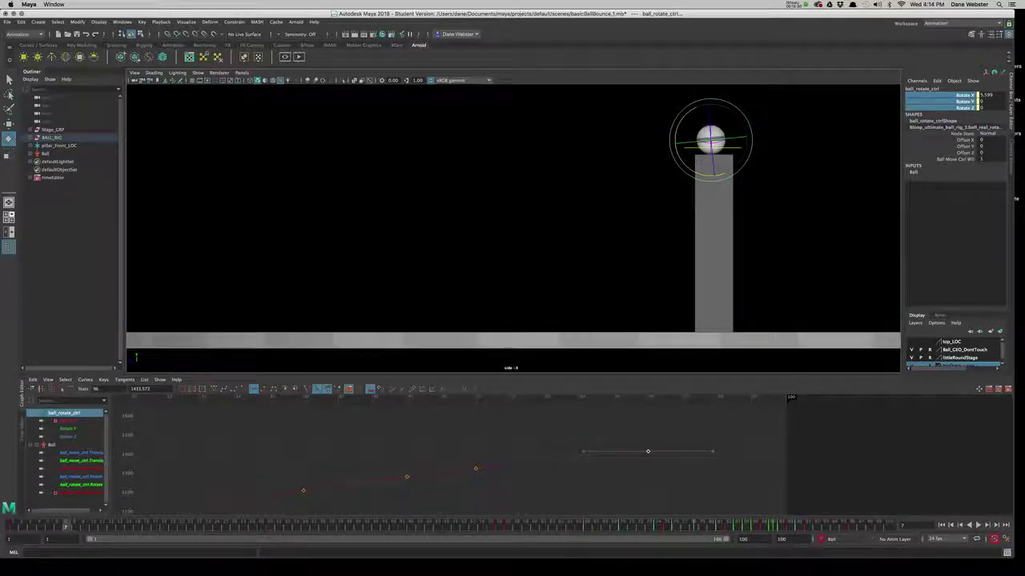
left_click(979, 525)
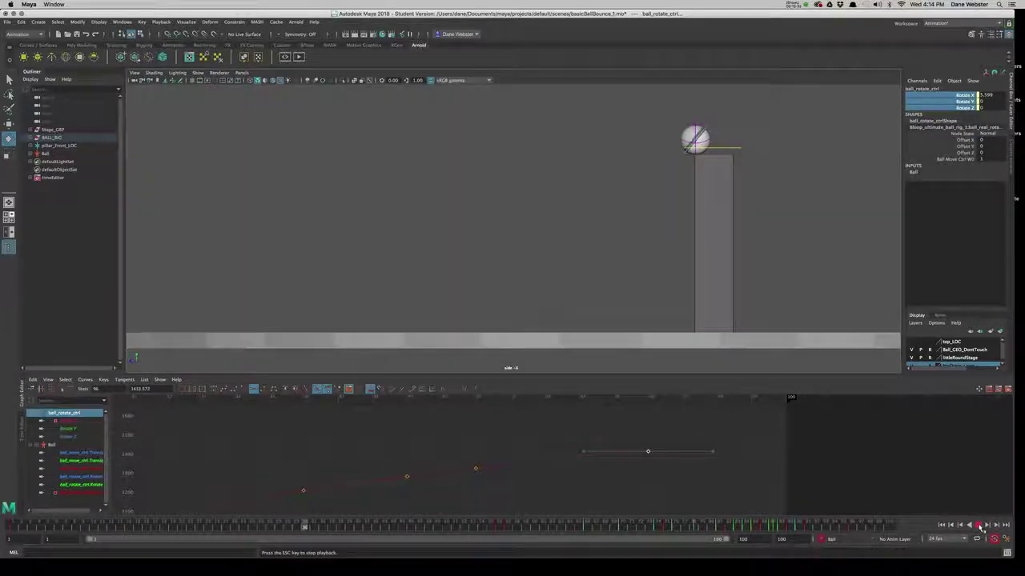